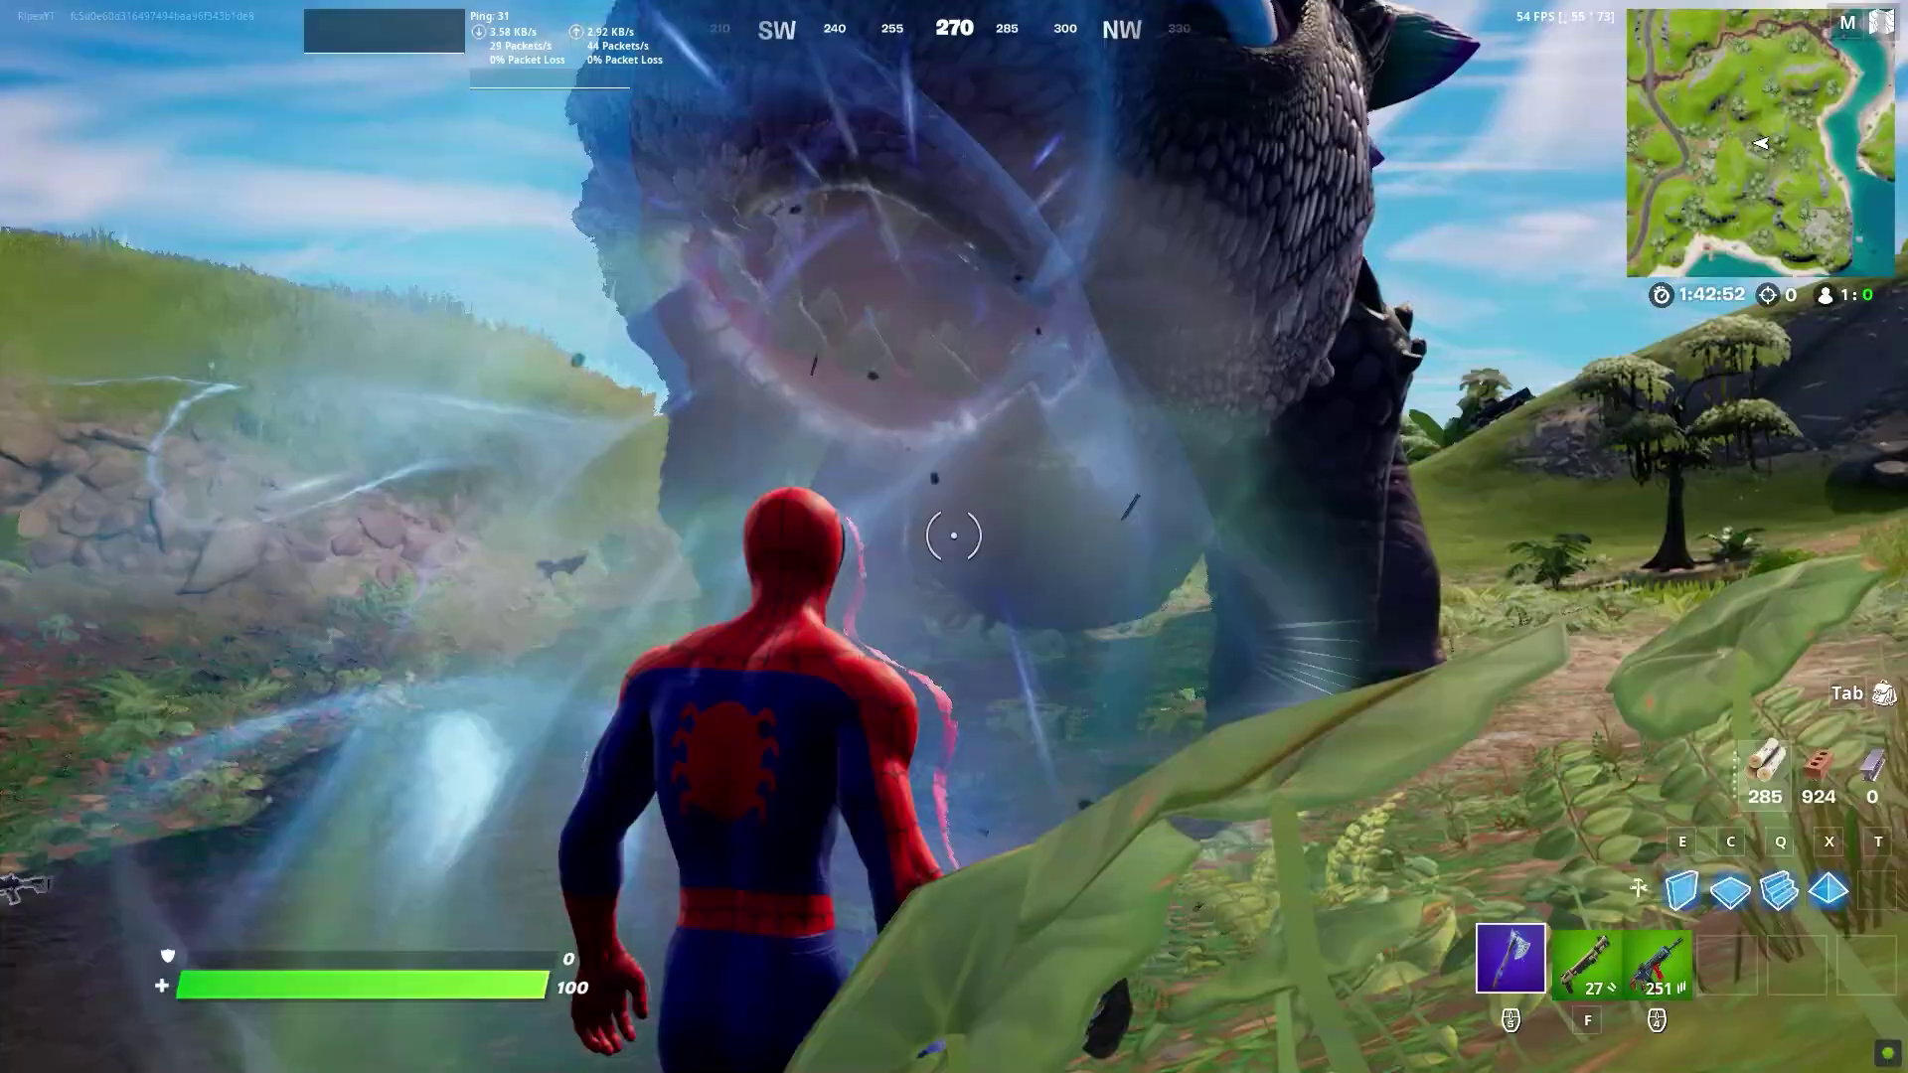
Walk Spider-Man forward in Fortnite until he is beside the giant dinosaur
{"action": "key", "text": "w"}
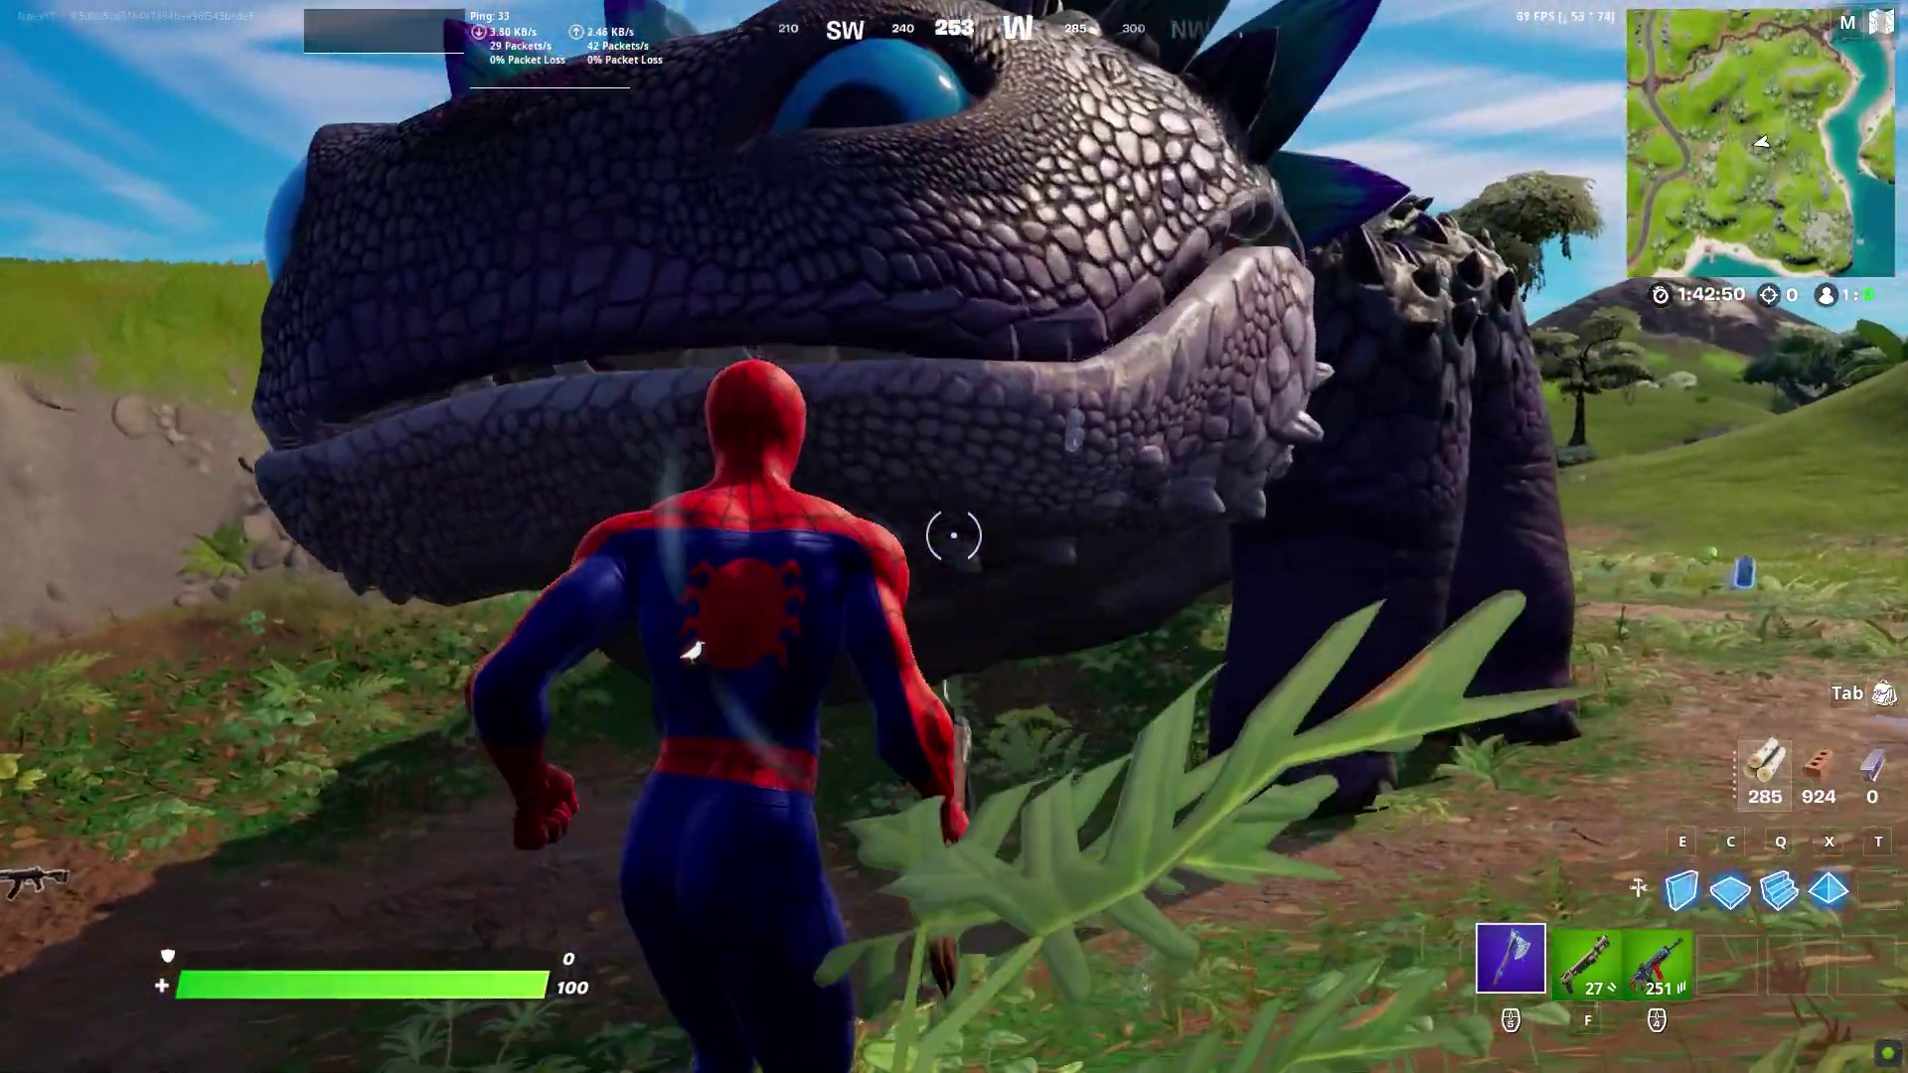
{"action": "key", "text": "w"}
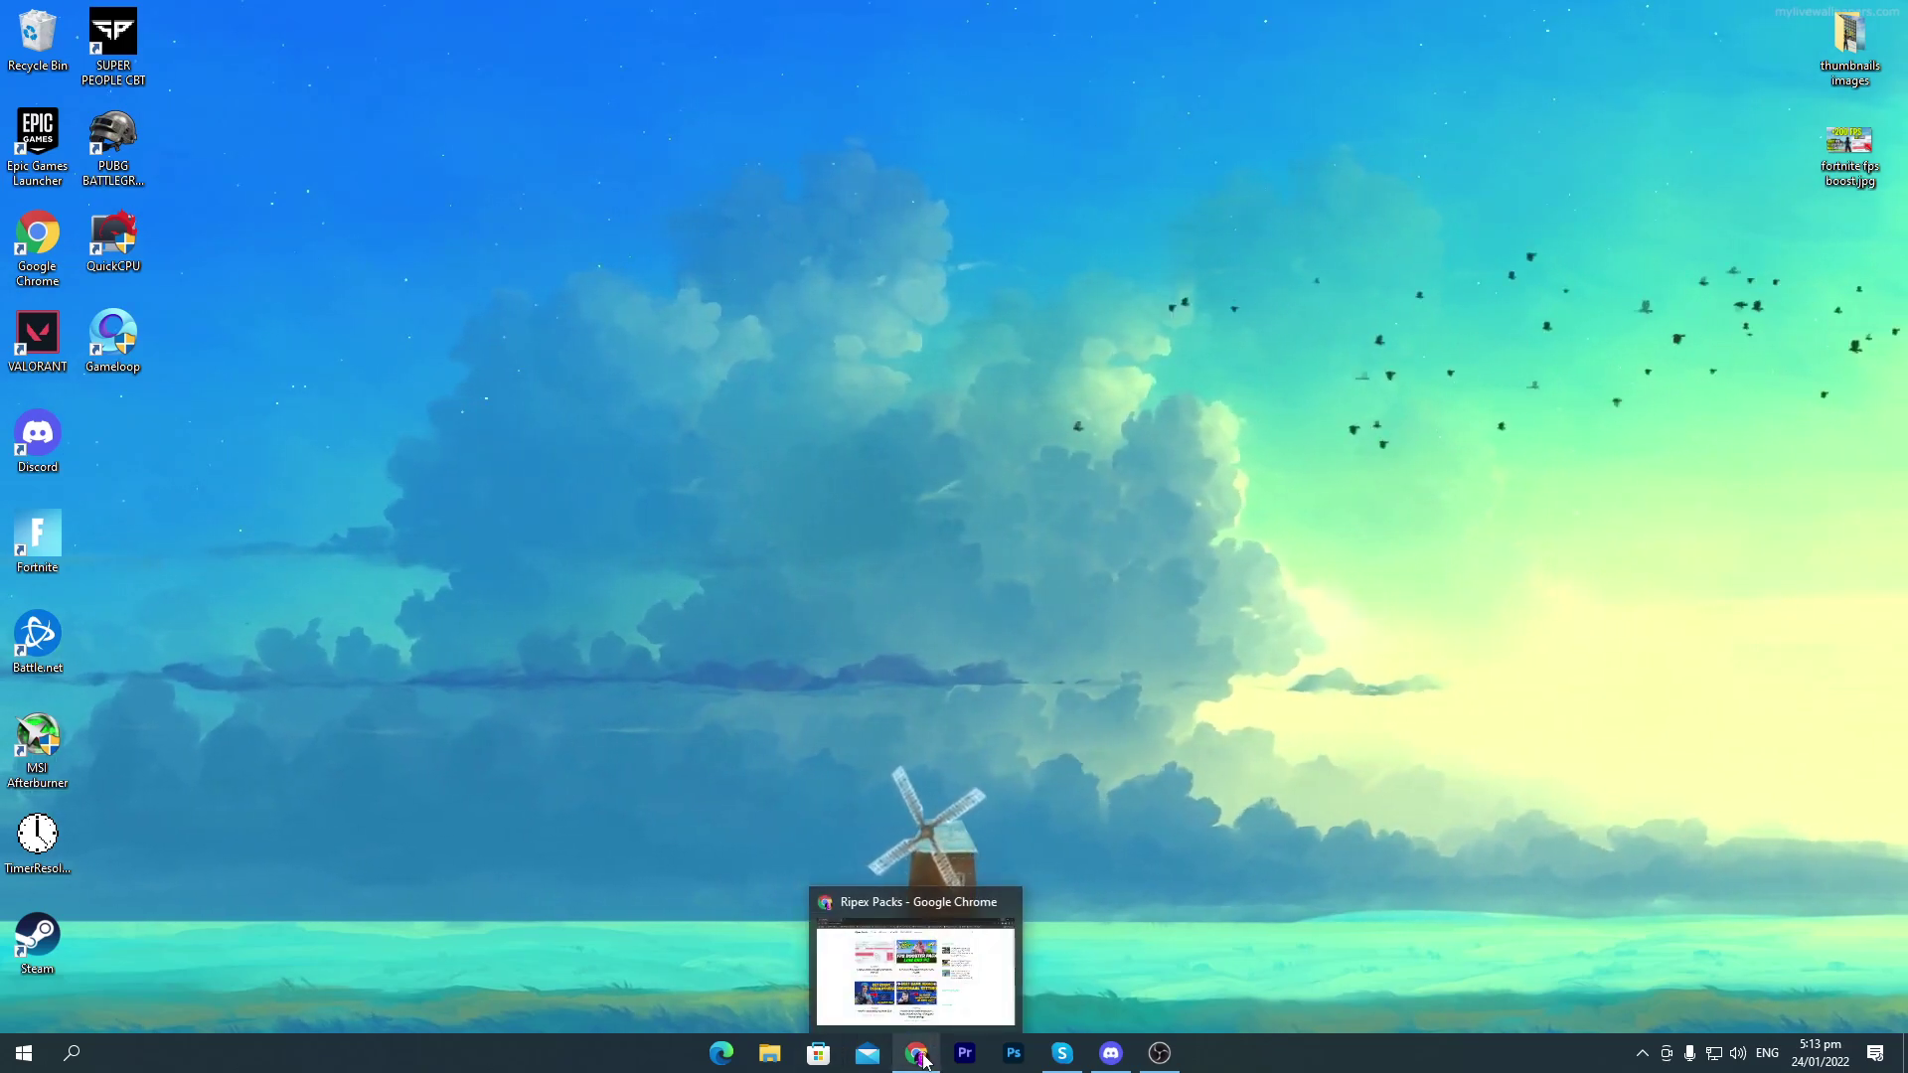
Restore the Chrome window and show the Download Packs blog's SOFTWARES posts
{"action": "left_click", "coordinate": [923, 1061]}
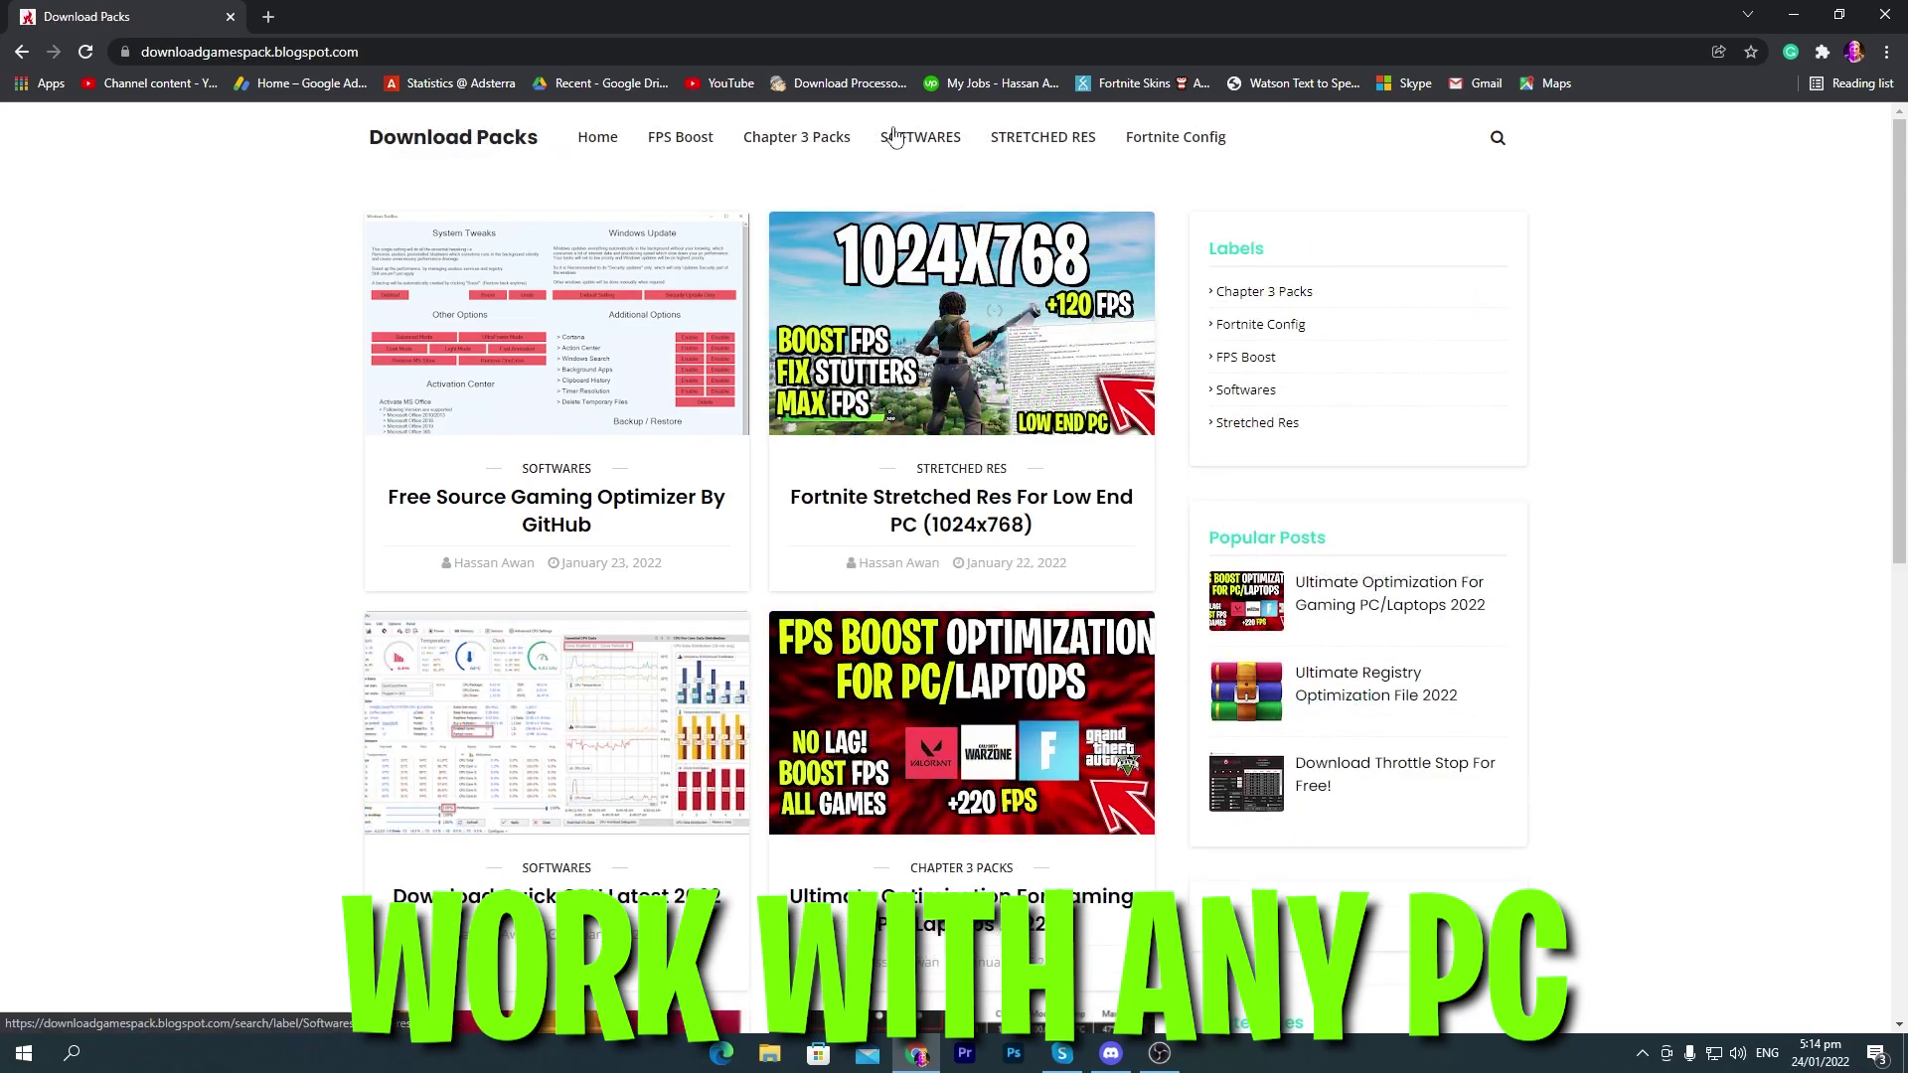
{"action": "left_click", "coordinate": [931, 142]}
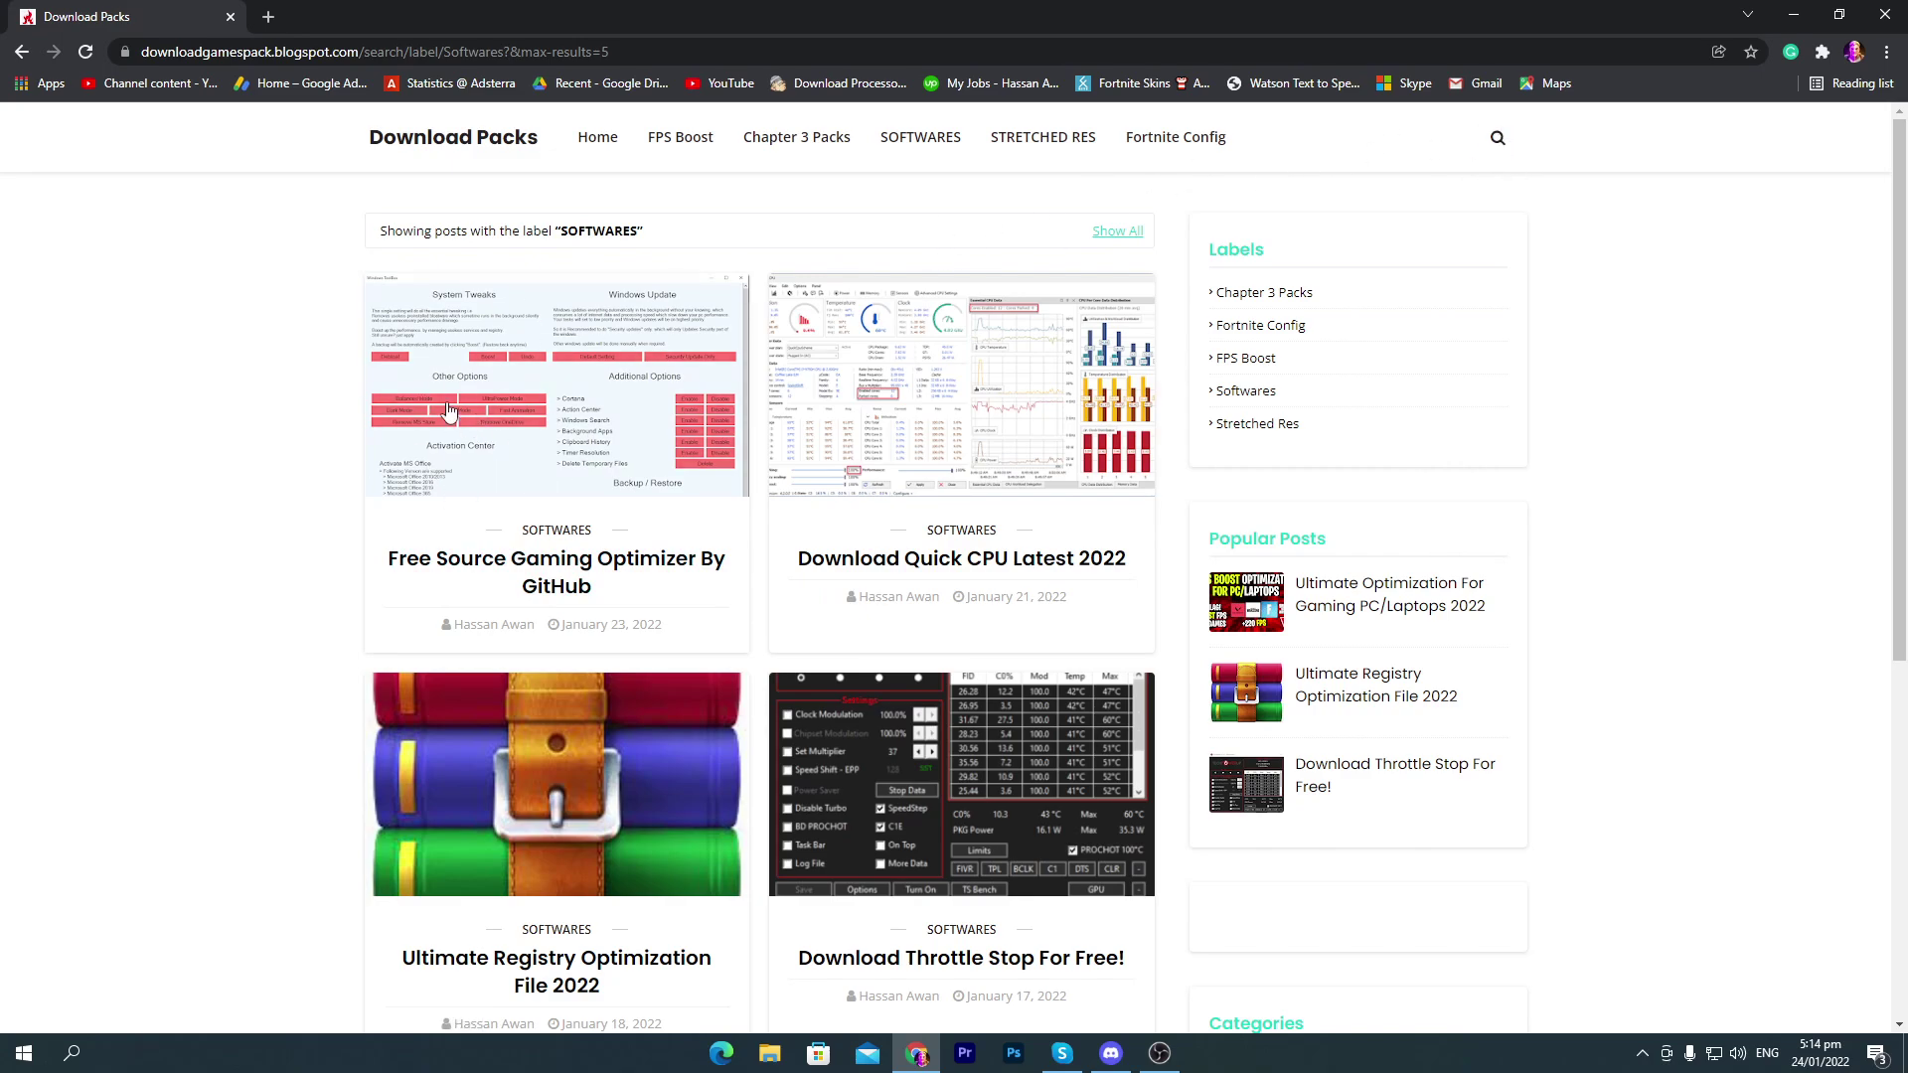
Open the Free Source Gaming Optimizer By GitHub post and copy its PowerShell command
{"action": "left_click", "coordinate": [325, 393]}
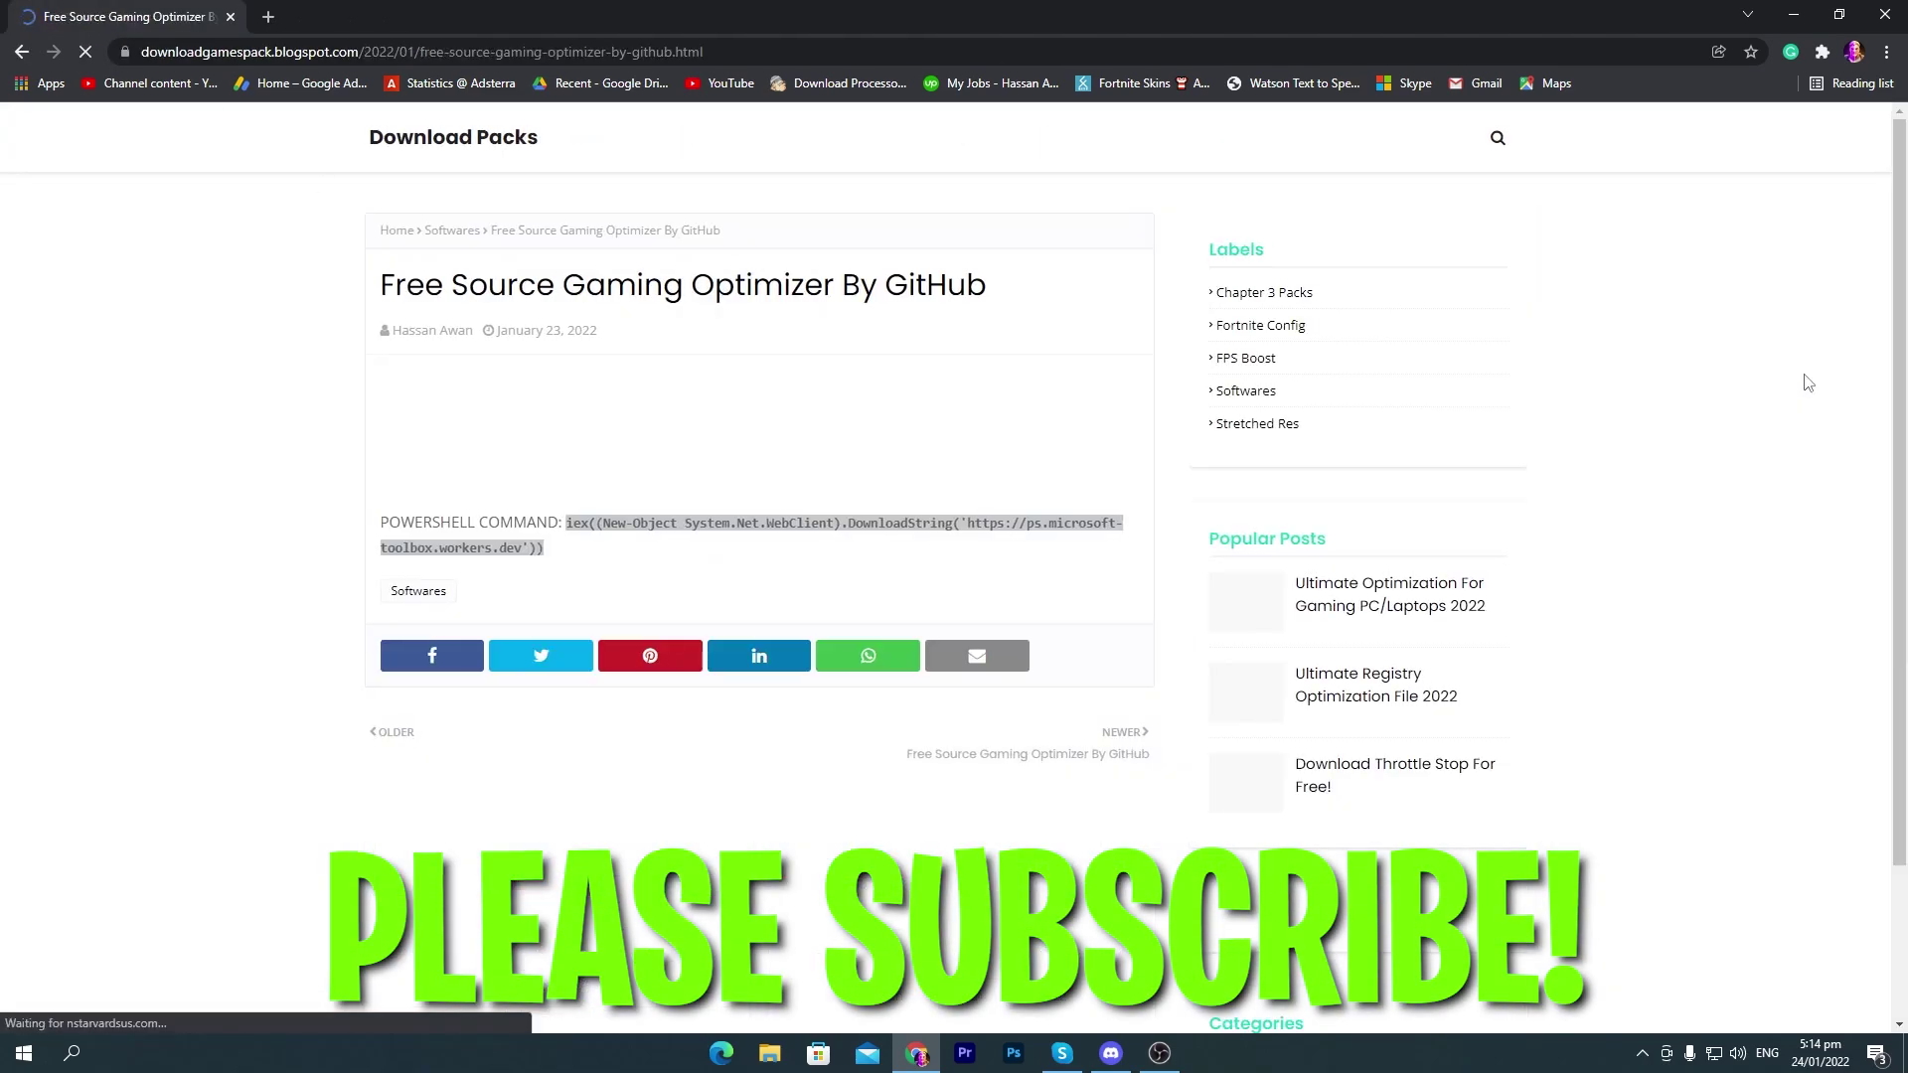
{"action": "scroll", "coordinate": [1521, 373], "scroll_direction": "down", "scroll_amount": 1}
{"action": "scroll", "coordinate": [1520, 372], "scroll_direction": "down", "scroll_amount": 5}
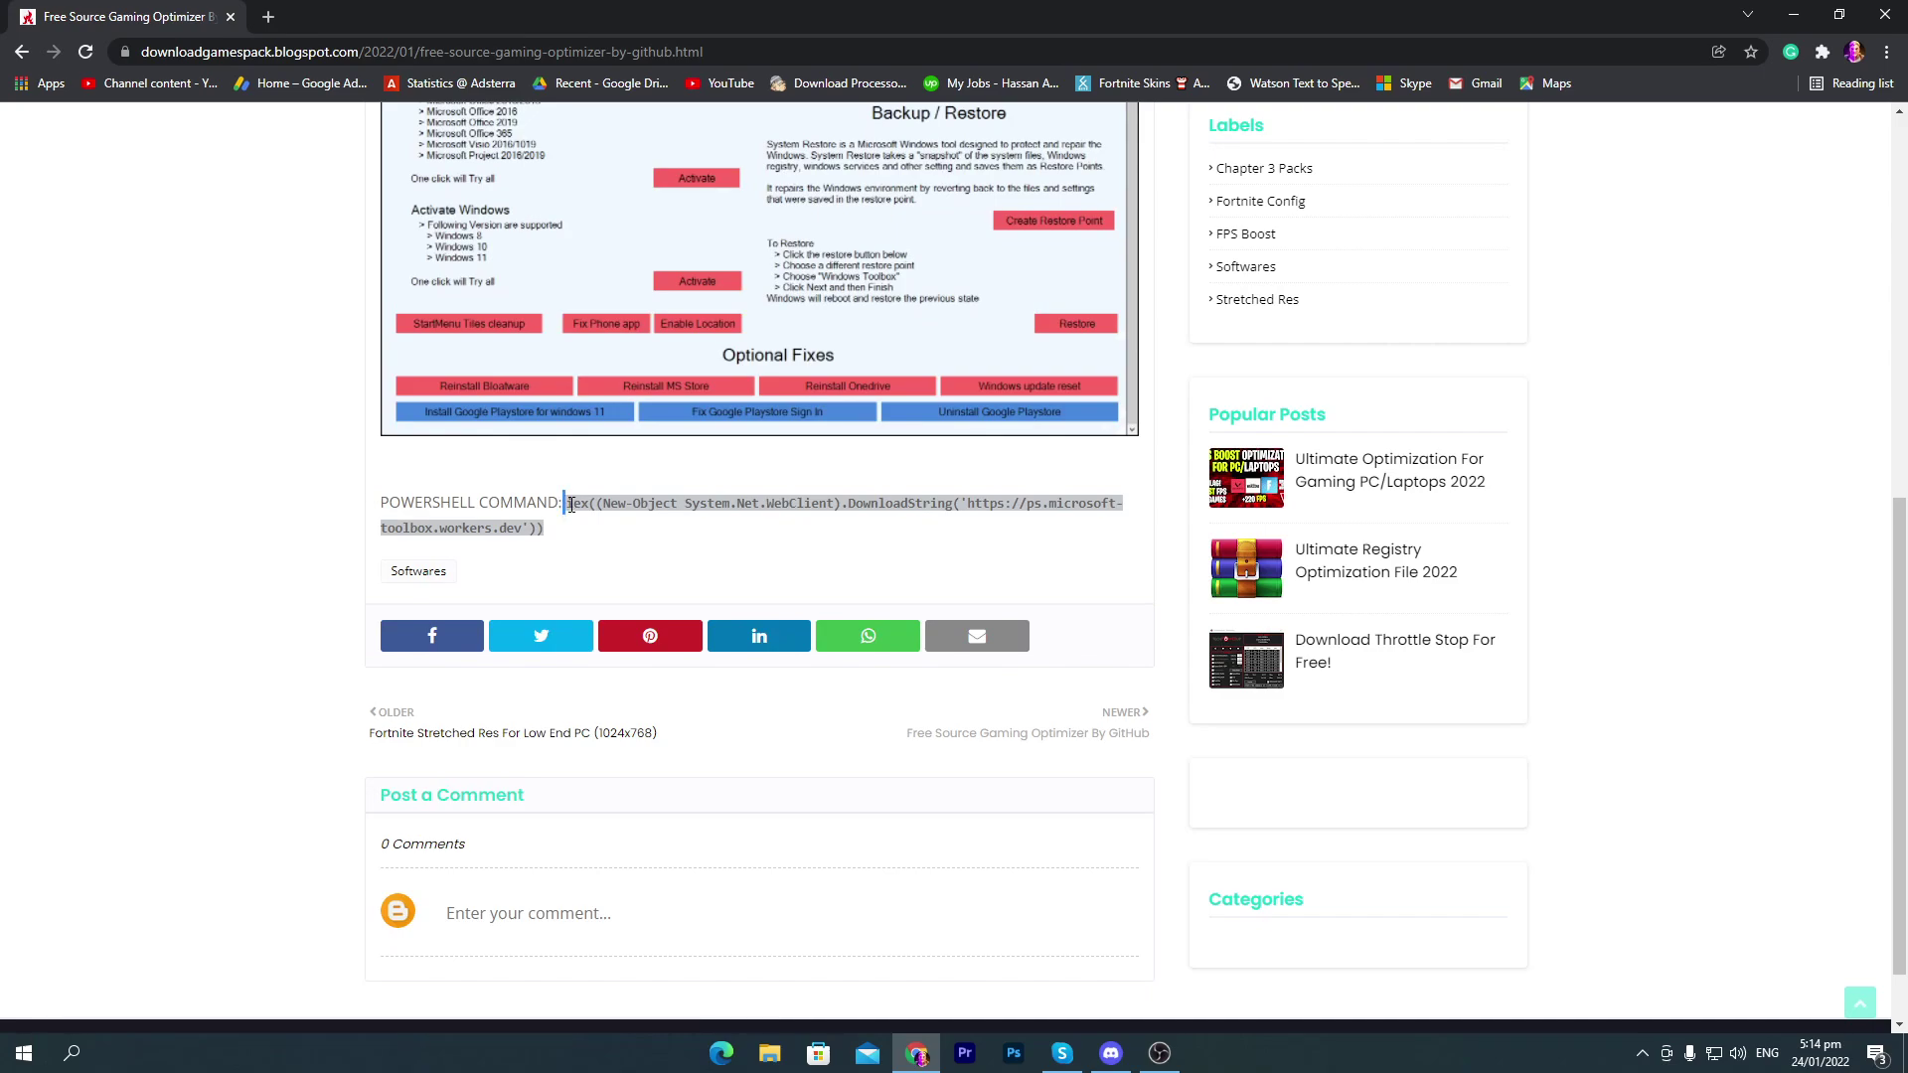
{"action": "left_click_drag", "start_coordinate": [572, 505], "coordinate": [601, 527]}
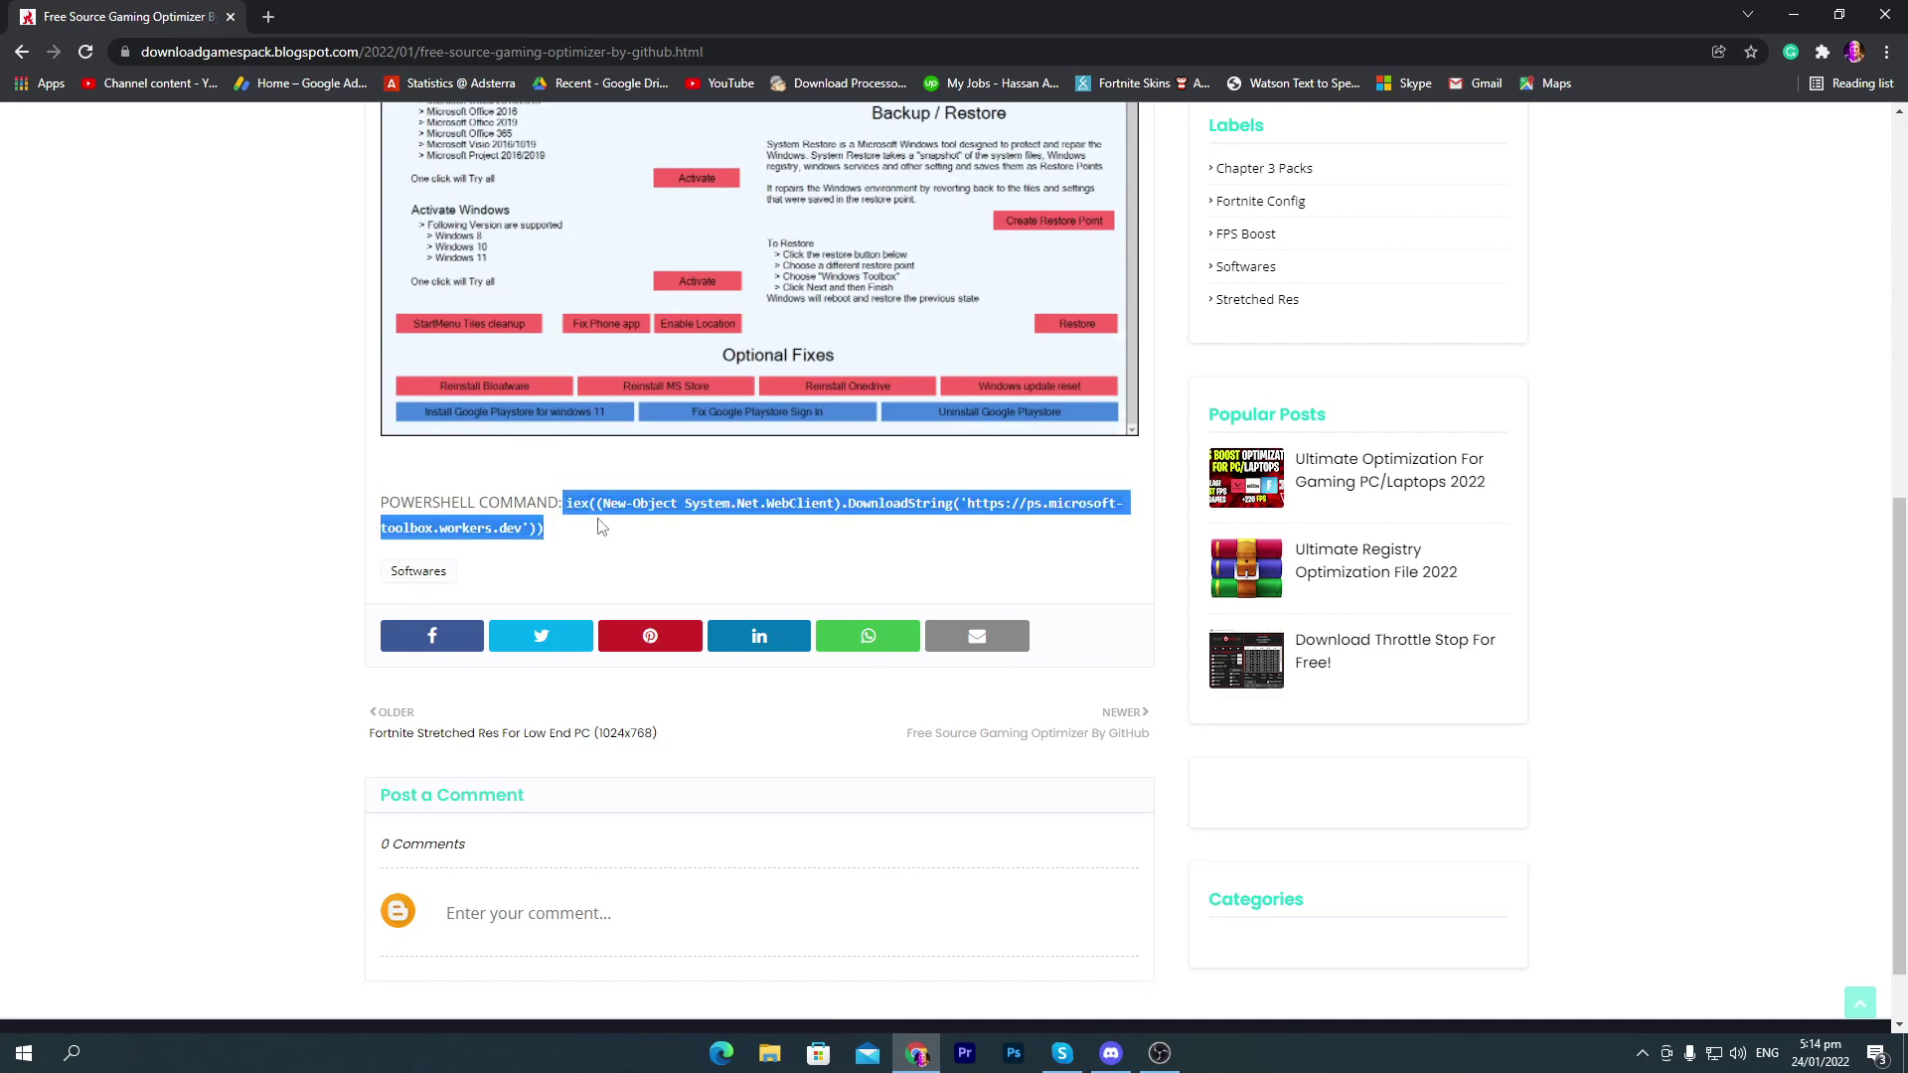
{"action": "right_click", "coordinate": [700, 505]}
{"action": "left_click", "coordinate": [751, 520]}
Search 'powe', launch Windows PowerShell as administrator, and reposition its window
{"action": "left_click", "coordinate": [73, 1057]}
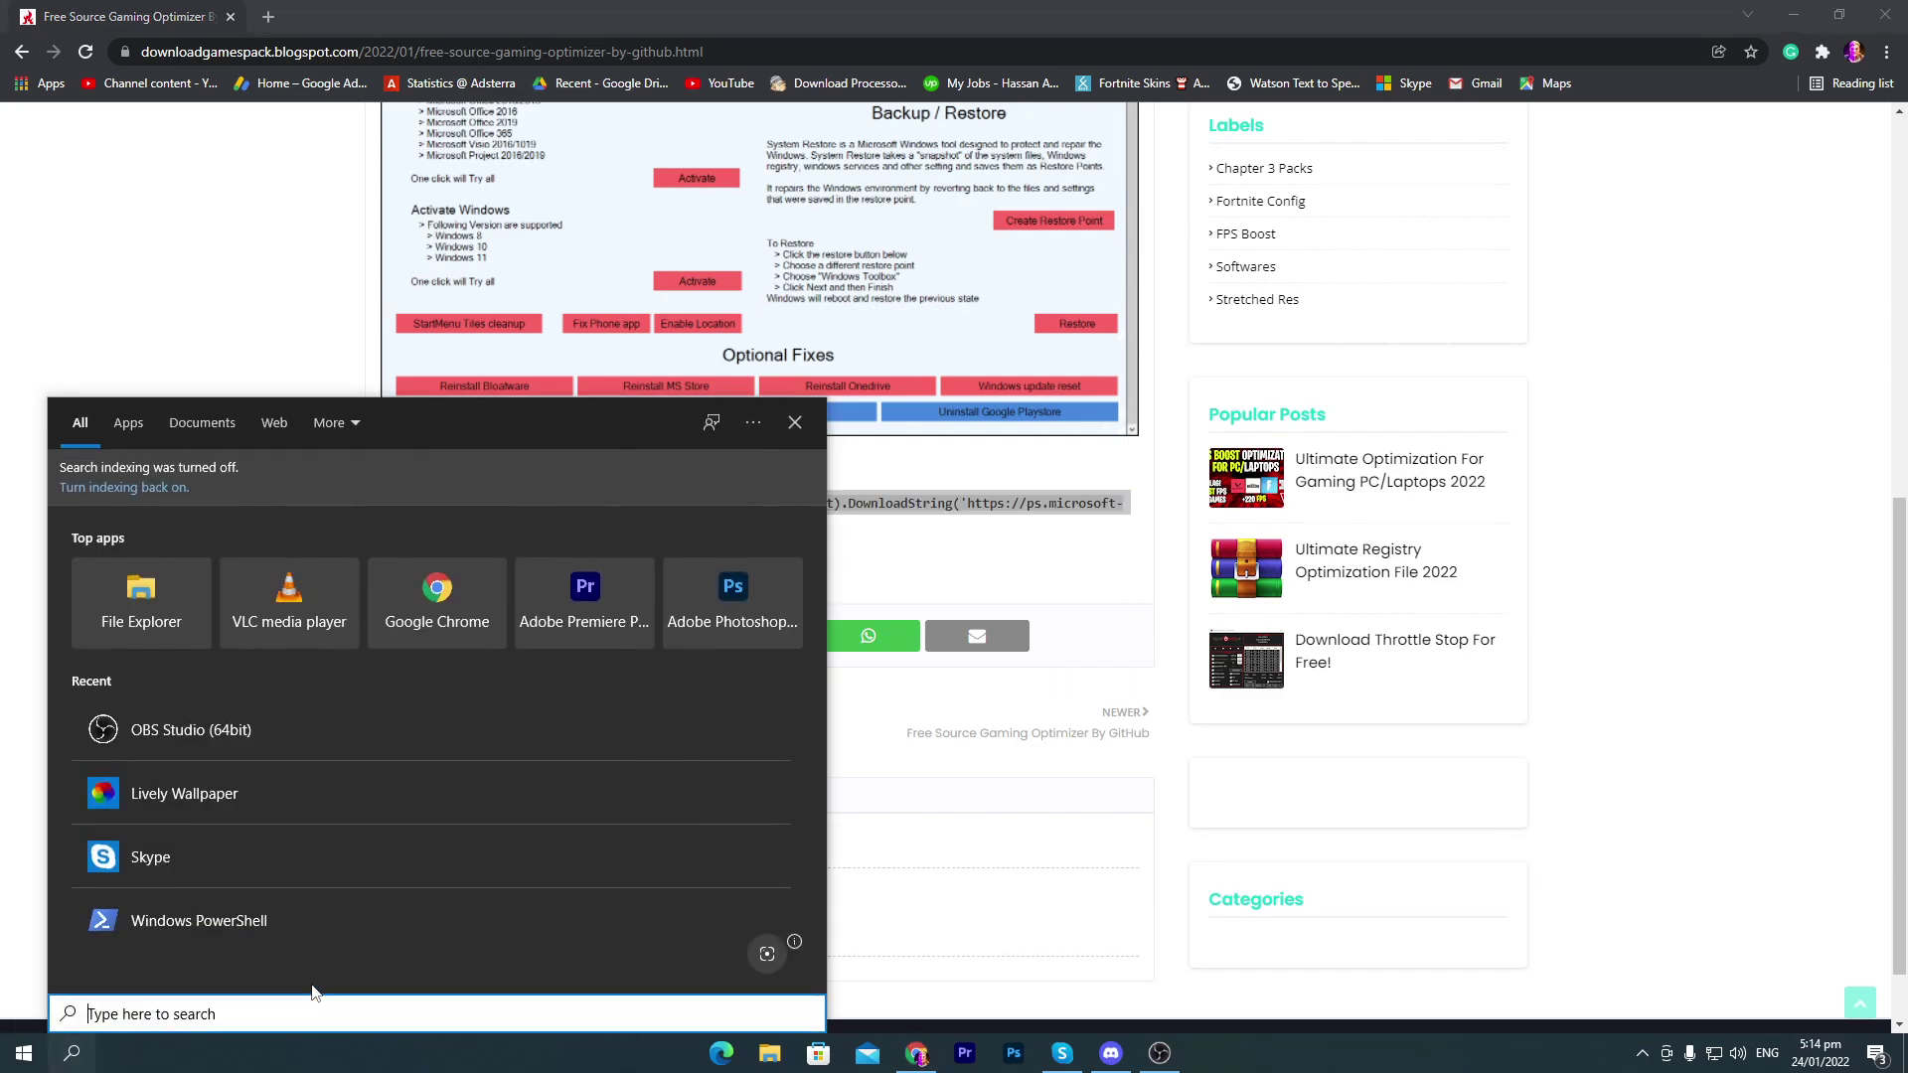
{"action": "type", "text": "powe"}
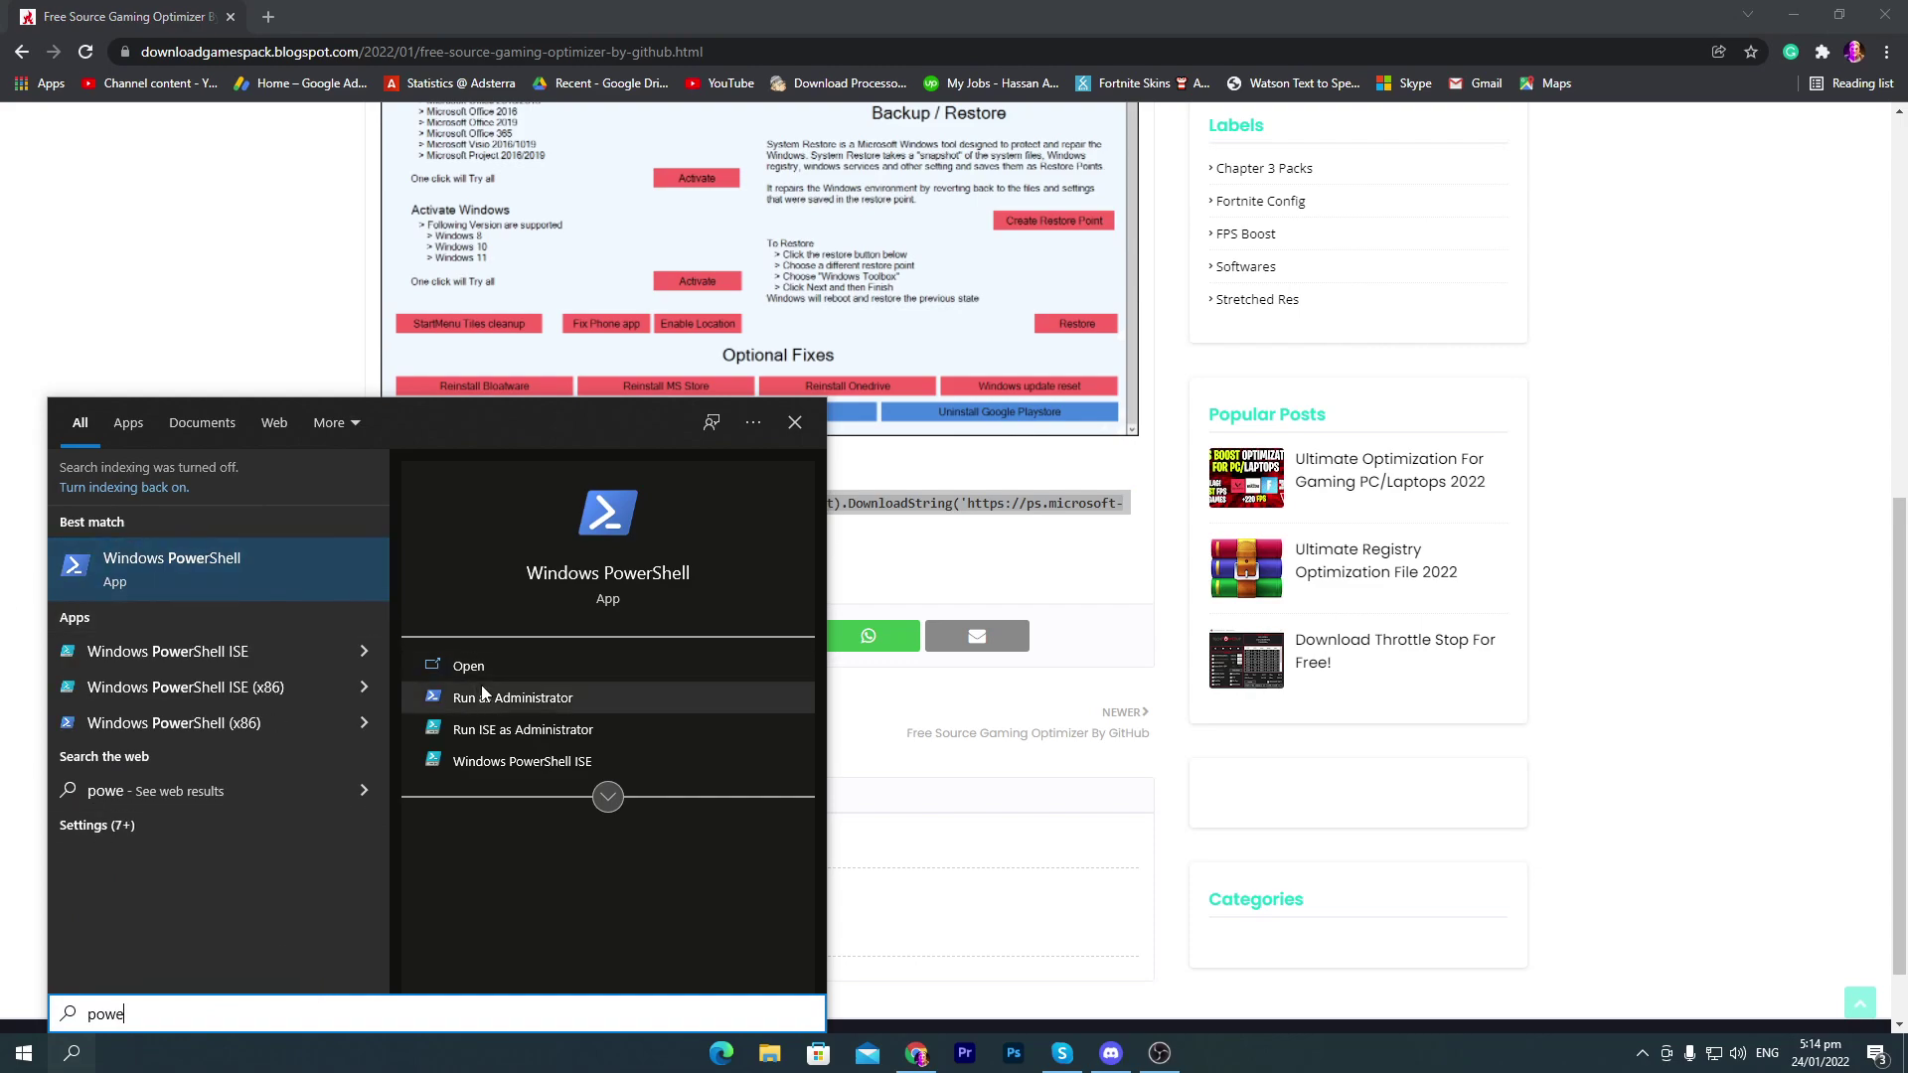
{"action": "left_click", "coordinate": [485, 695]}
{"action": "left_click", "coordinate": [915, 640]}
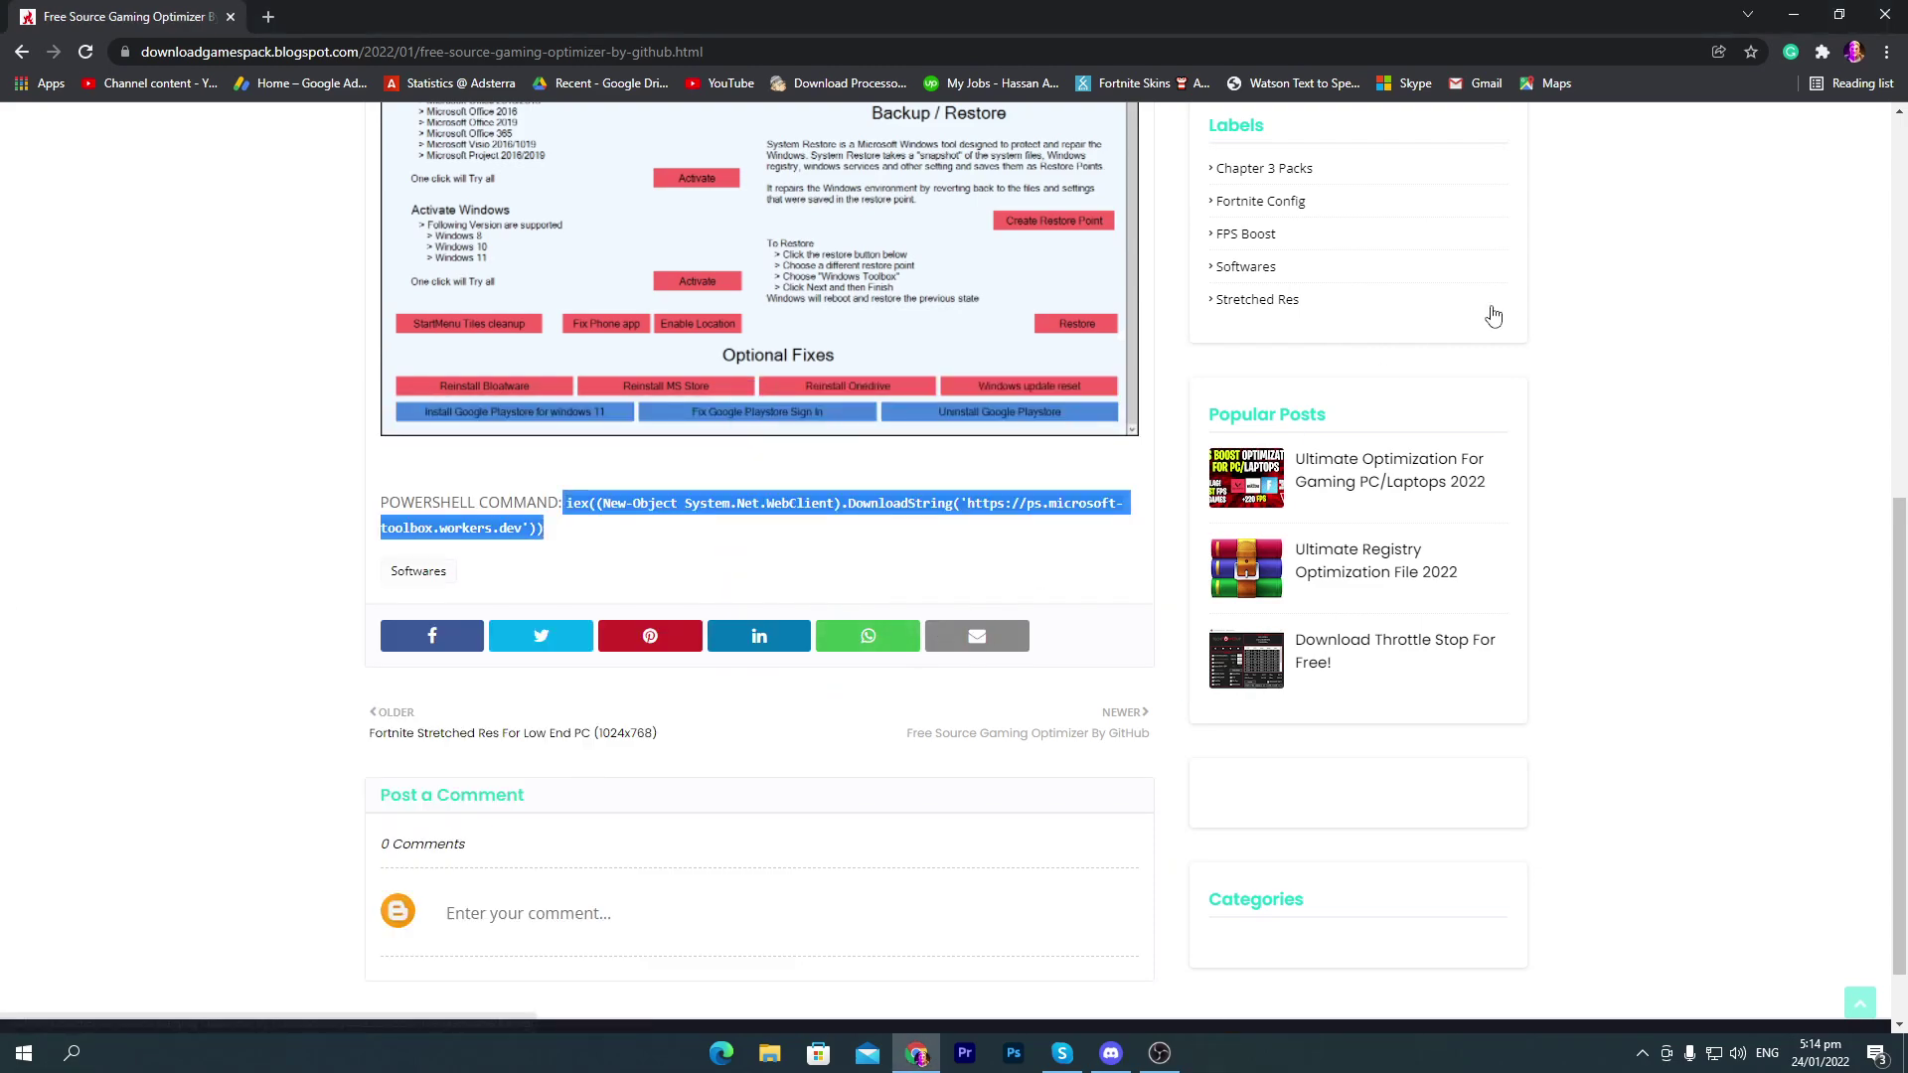
{"action": "left_click", "coordinate": [1794, 14]}
{"action": "left_click_drag", "start_coordinate": [531, 74], "coordinate": [895, 85]}
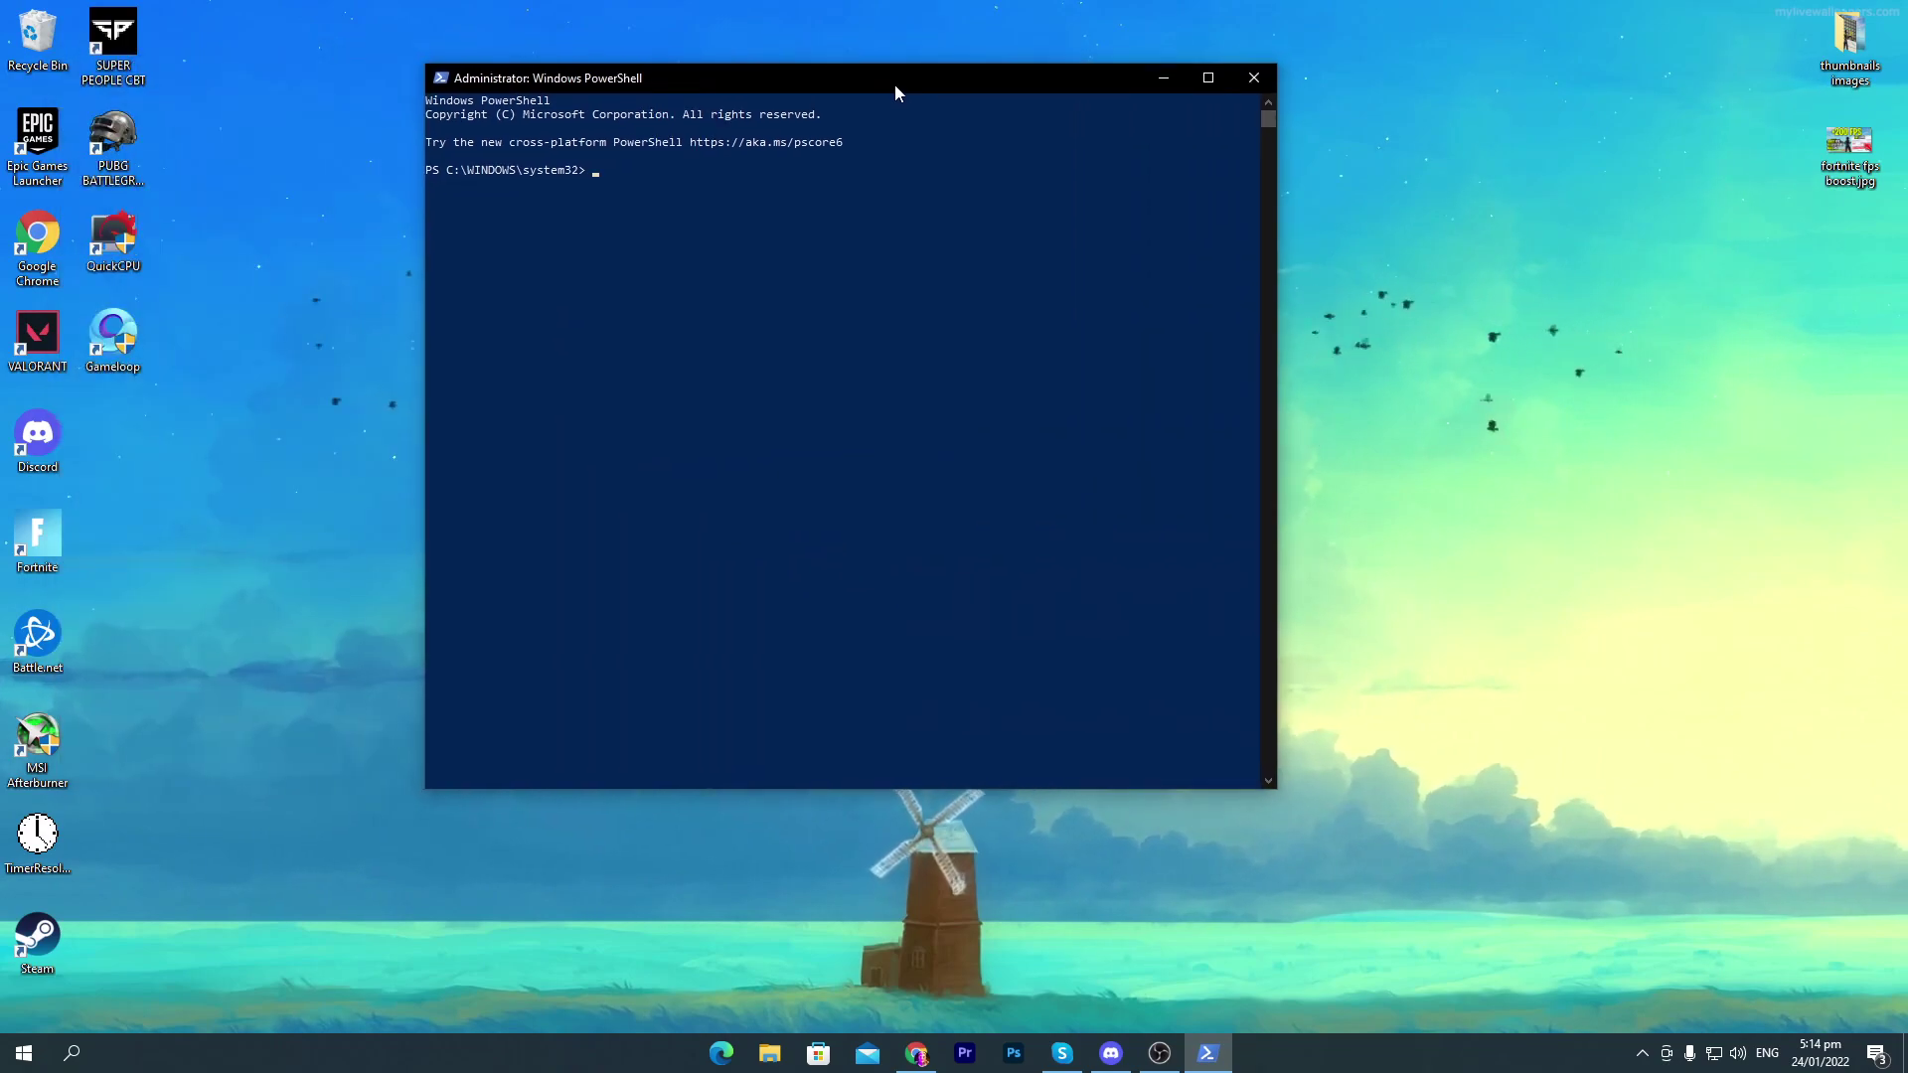
{"action": "left_click_drag", "start_coordinate": [687, 85], "coordinate": [503, 116]}
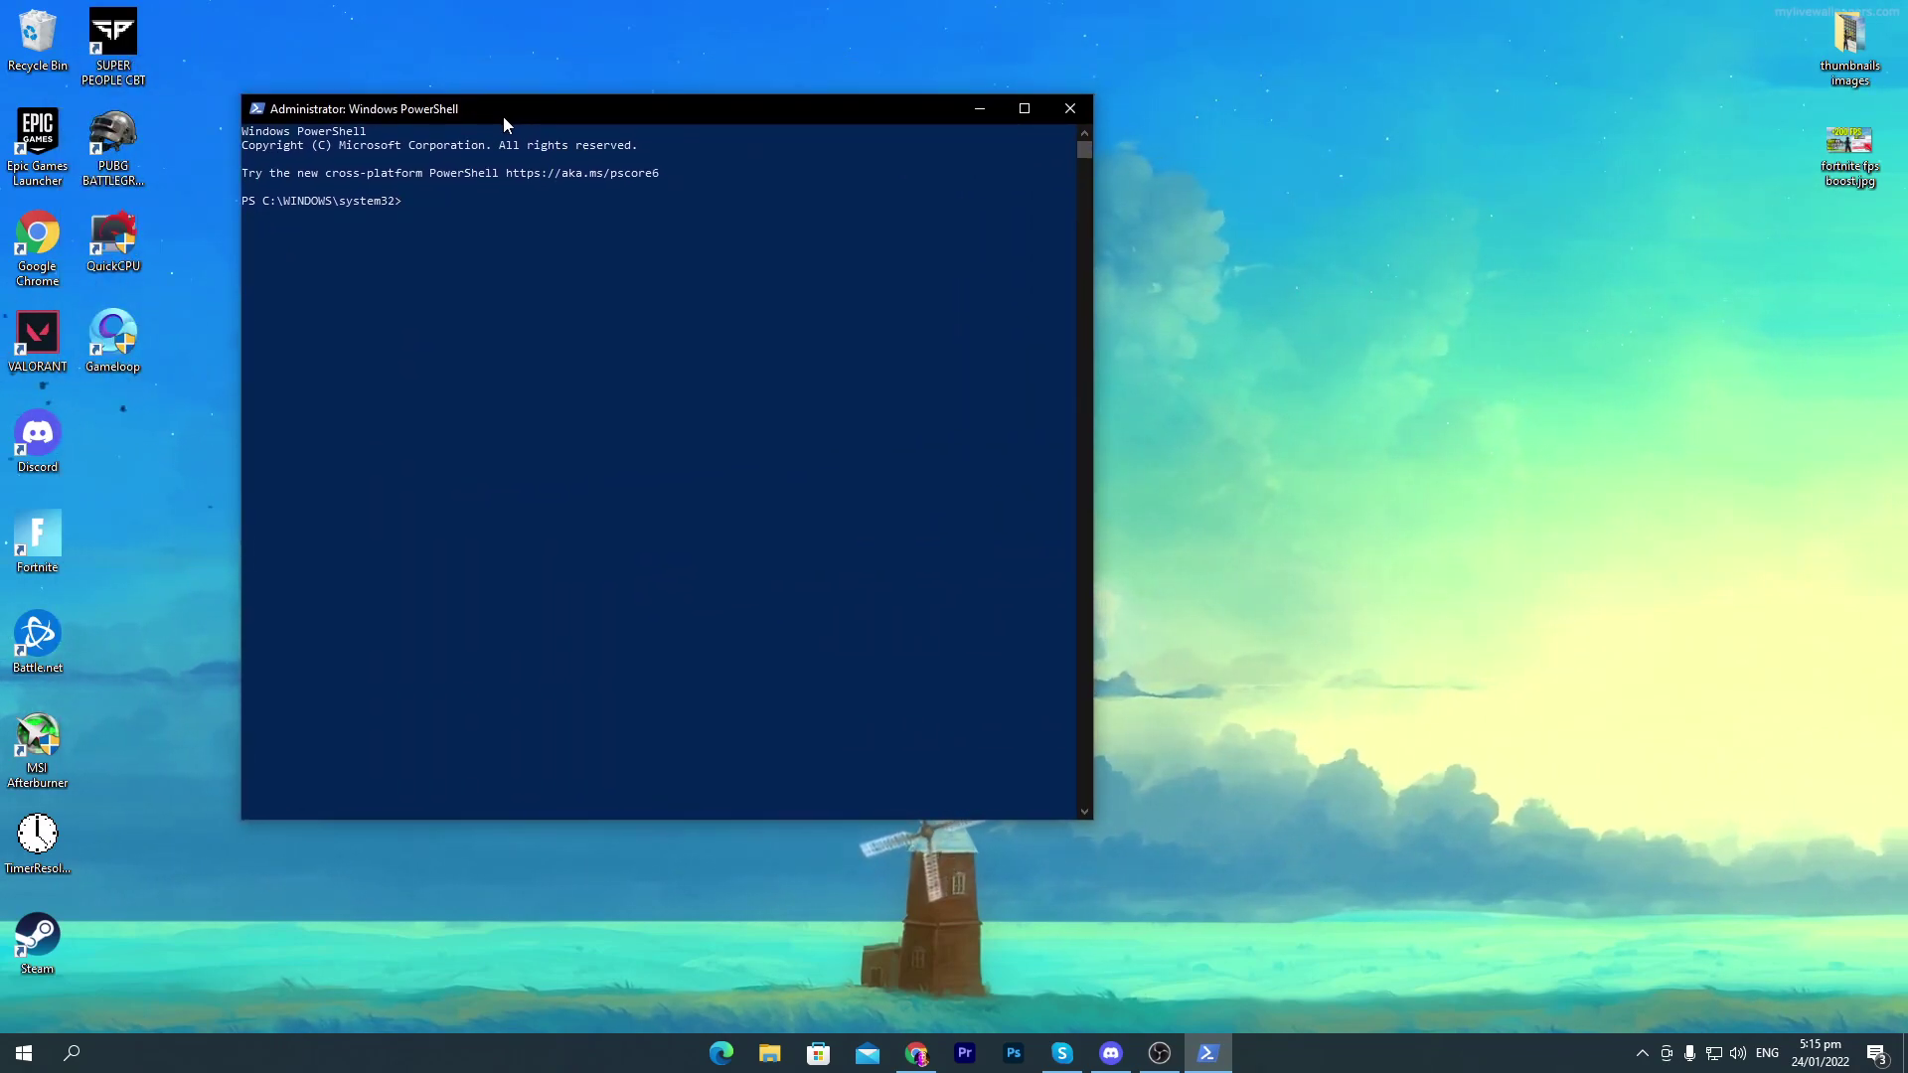
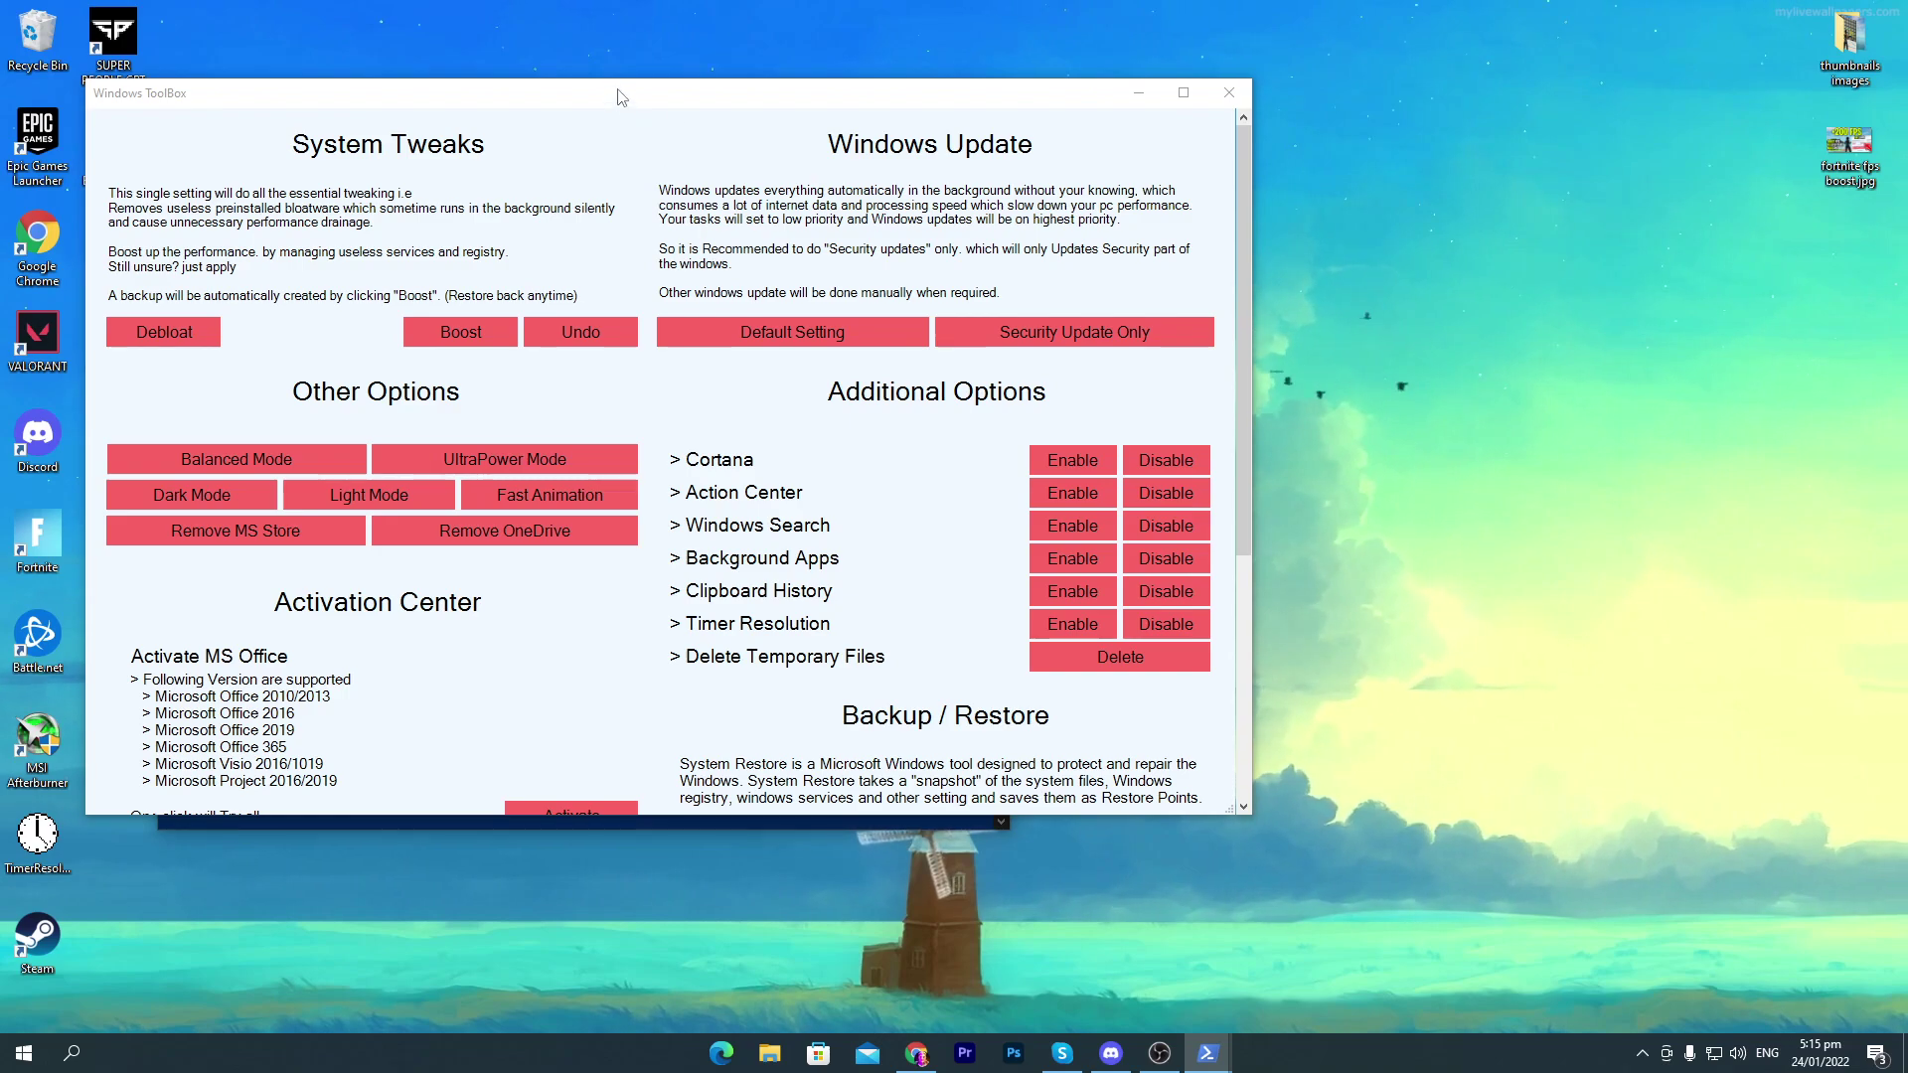
Move the ToolBox window right so the PowerShell console shows, then return ToolBox to its top
{"action": "left_click_drag", "start_coordinate": [617, 96], "coordinate": [1026, 108]}
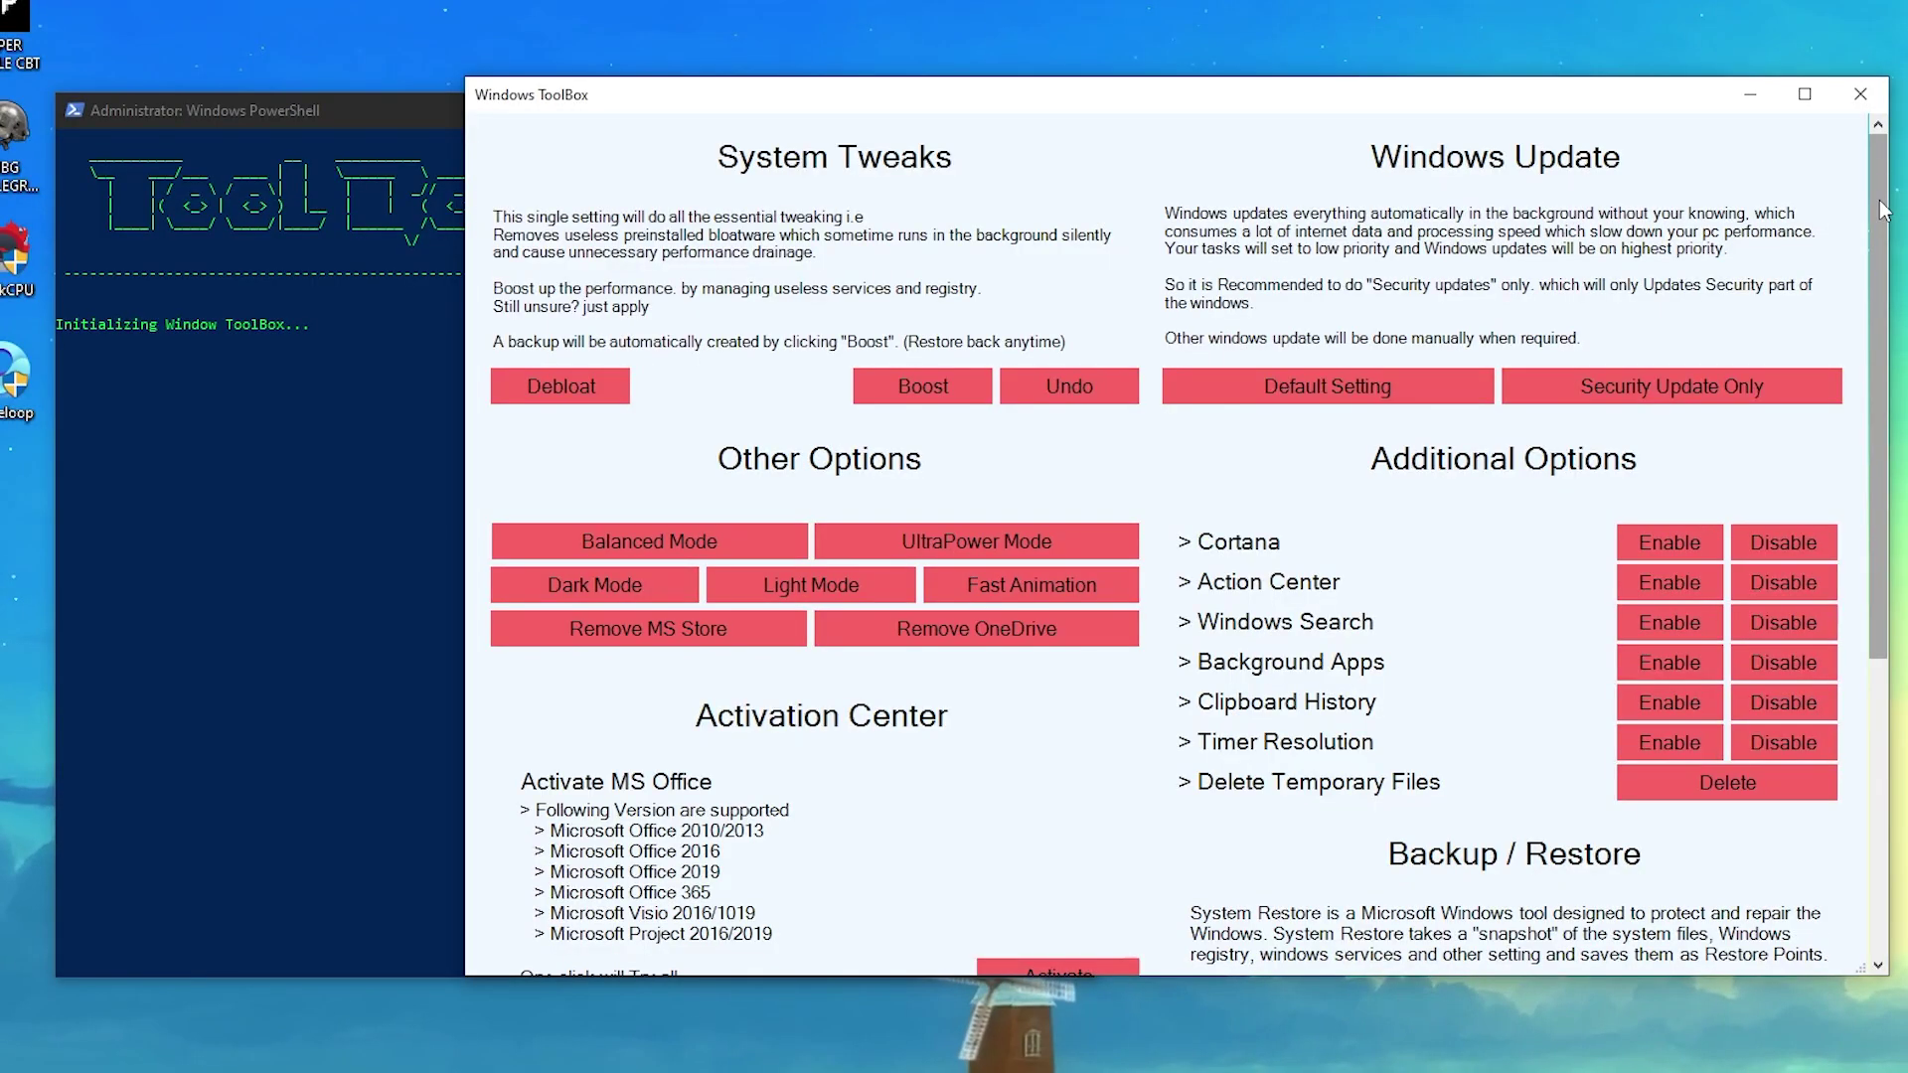
{"action": "left_click_drag", "start_coordinate": [1657, 197], "coordinate": [1654, 263]}
{"action": "left_click_drag", "start_coordinate": [1881, 287], "coordinate": [1881, 231]}
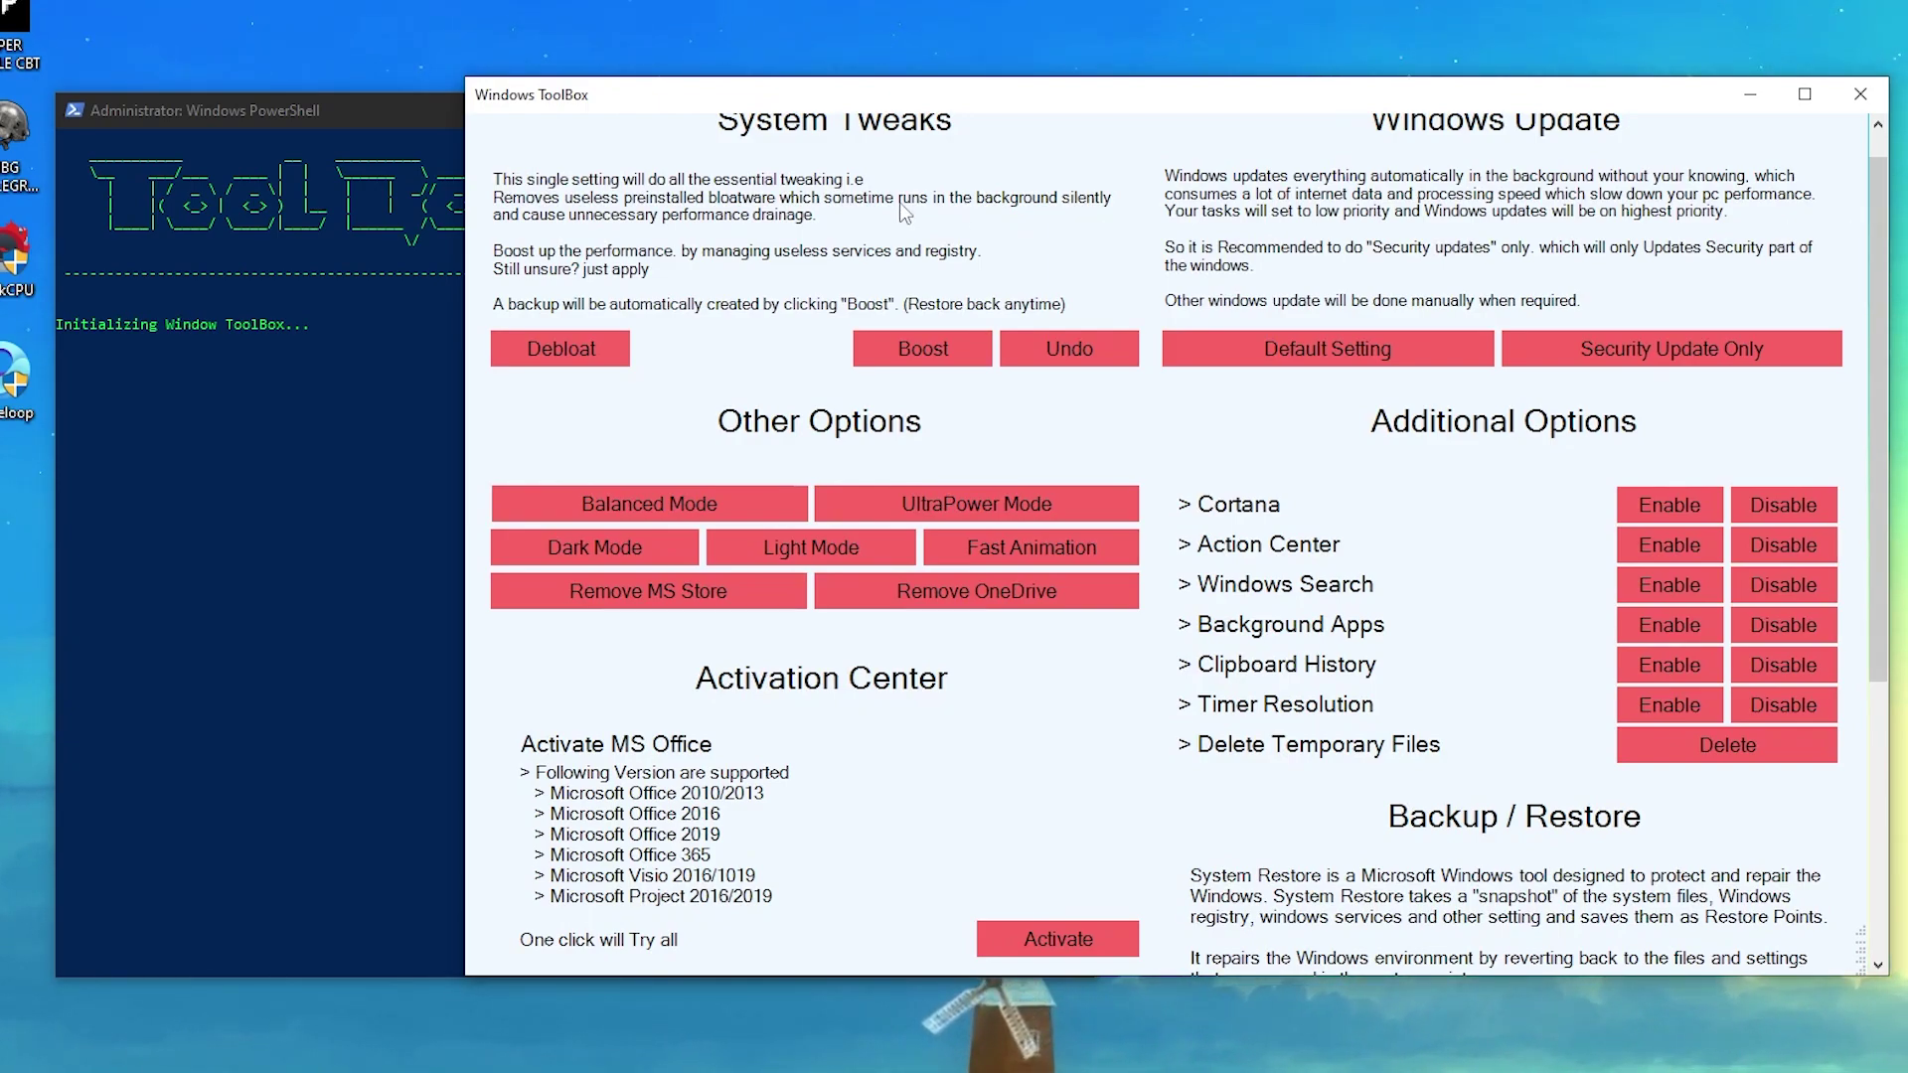
Run Boost under System Tweaks and let the console report 'Boostup Completed'
{"action": "left_click", "coordinate": [911, 354]}
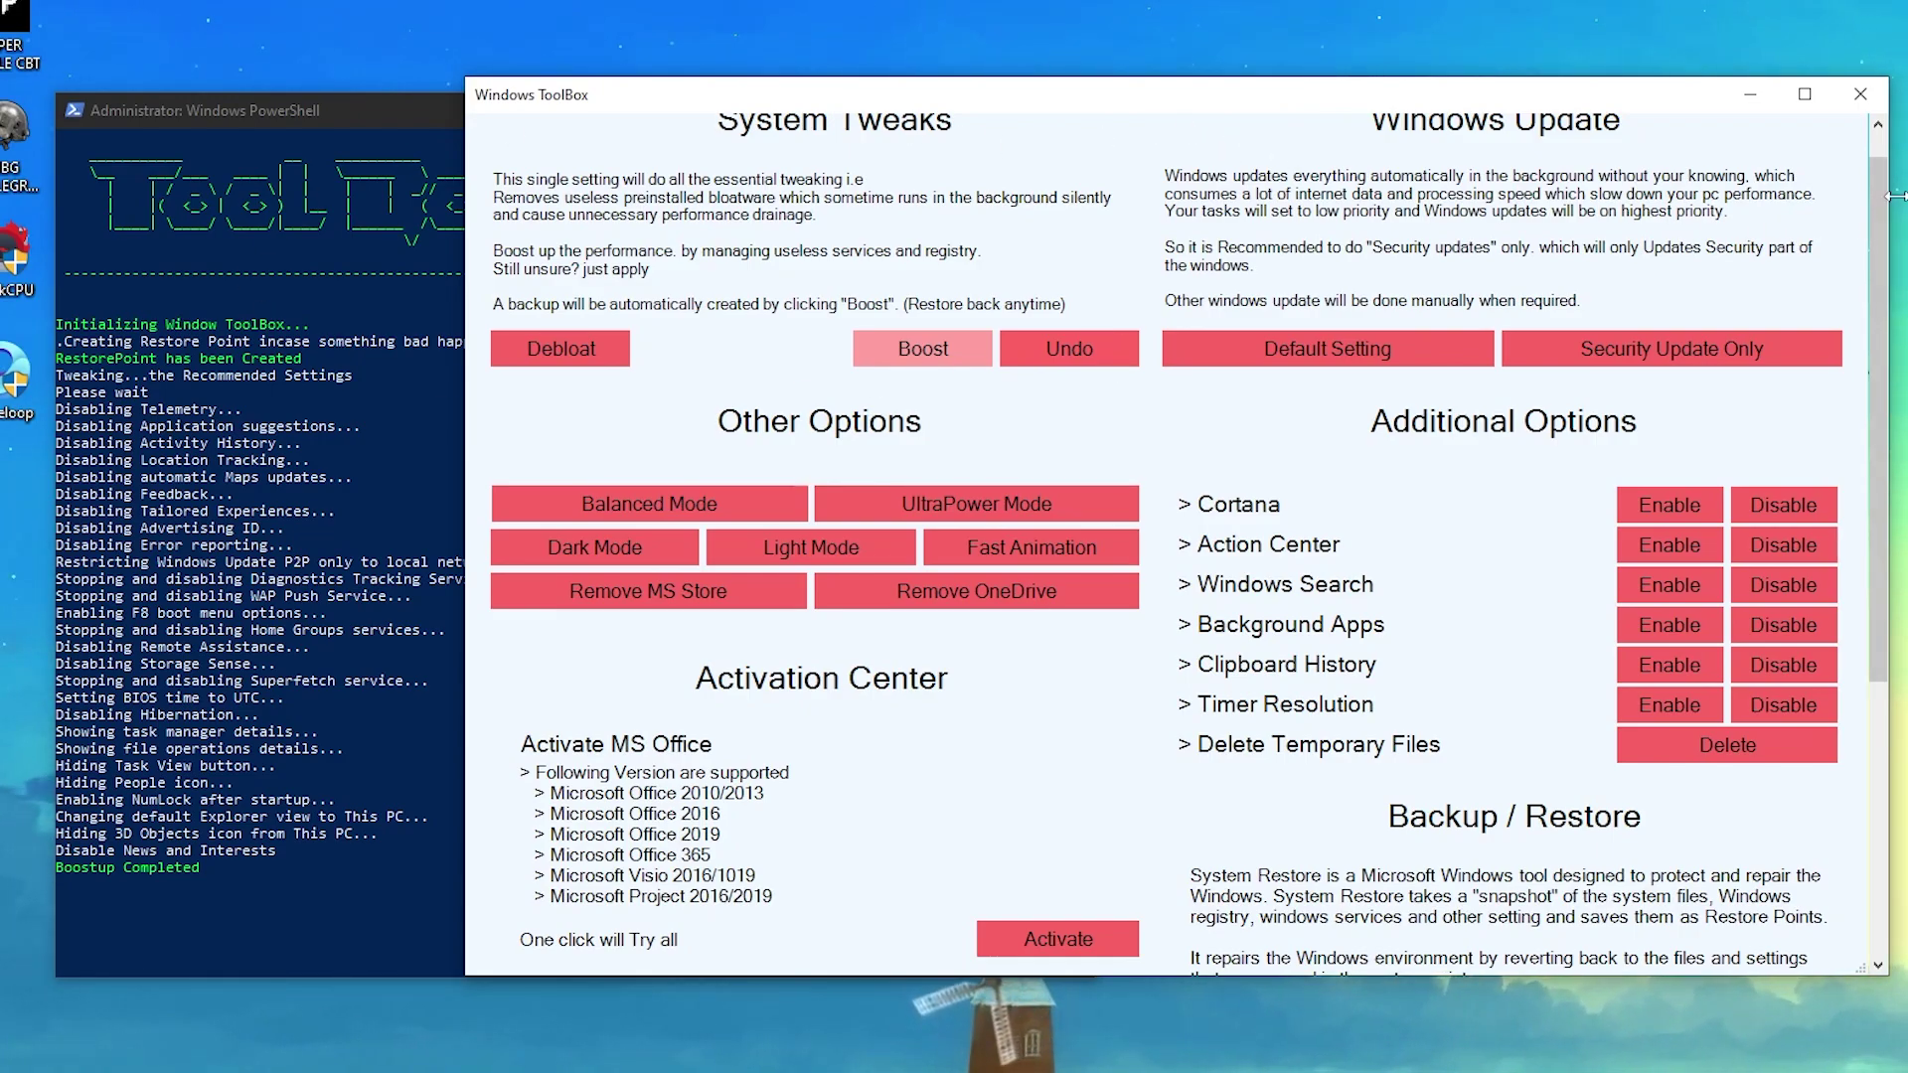
{"action": "scroll", "coordinate": [1067, 274], "scroll_direction": "down", "scroll_amount": 2}
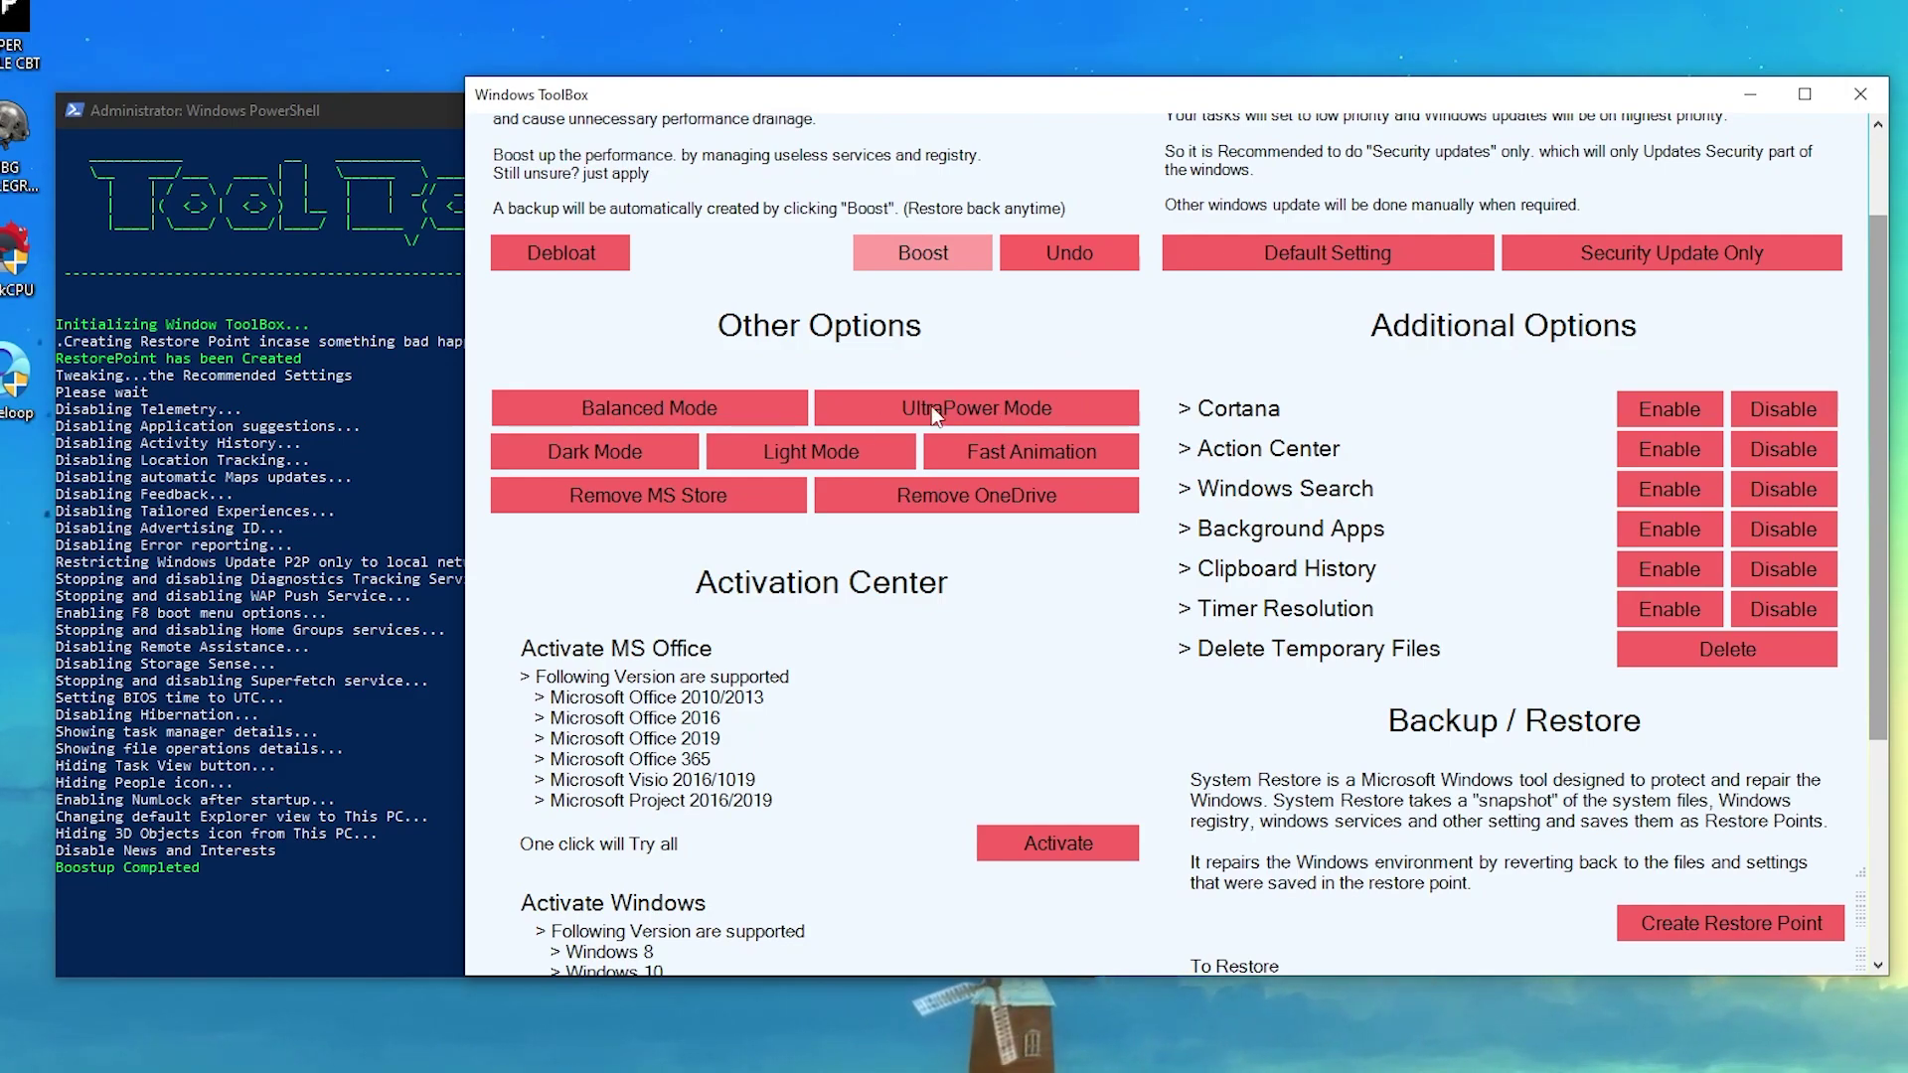
Search 'power' and open Power Options through Power & sleep's Additional power settings, placed beside ToolBox
{"action": "left_click", "coordinate": [0, 1072]}
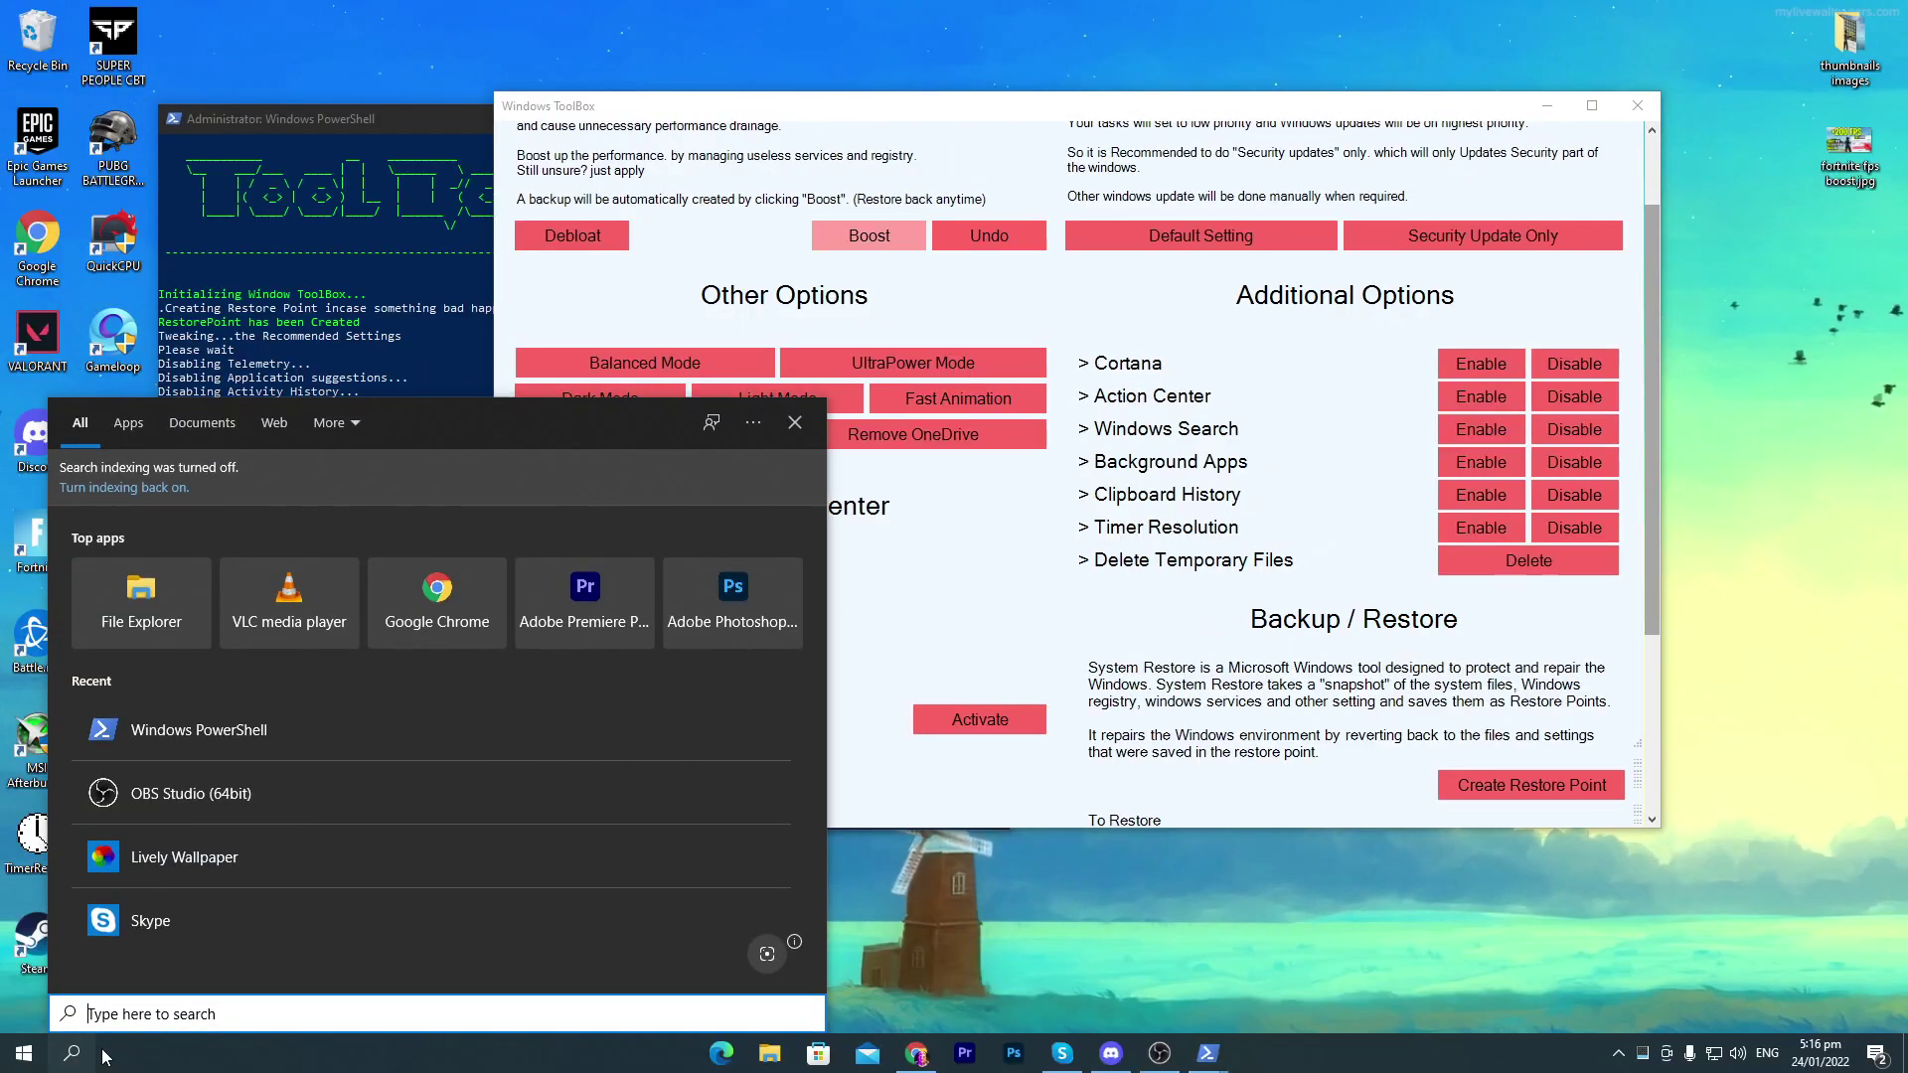
{"action": "type", "text": "powe"}
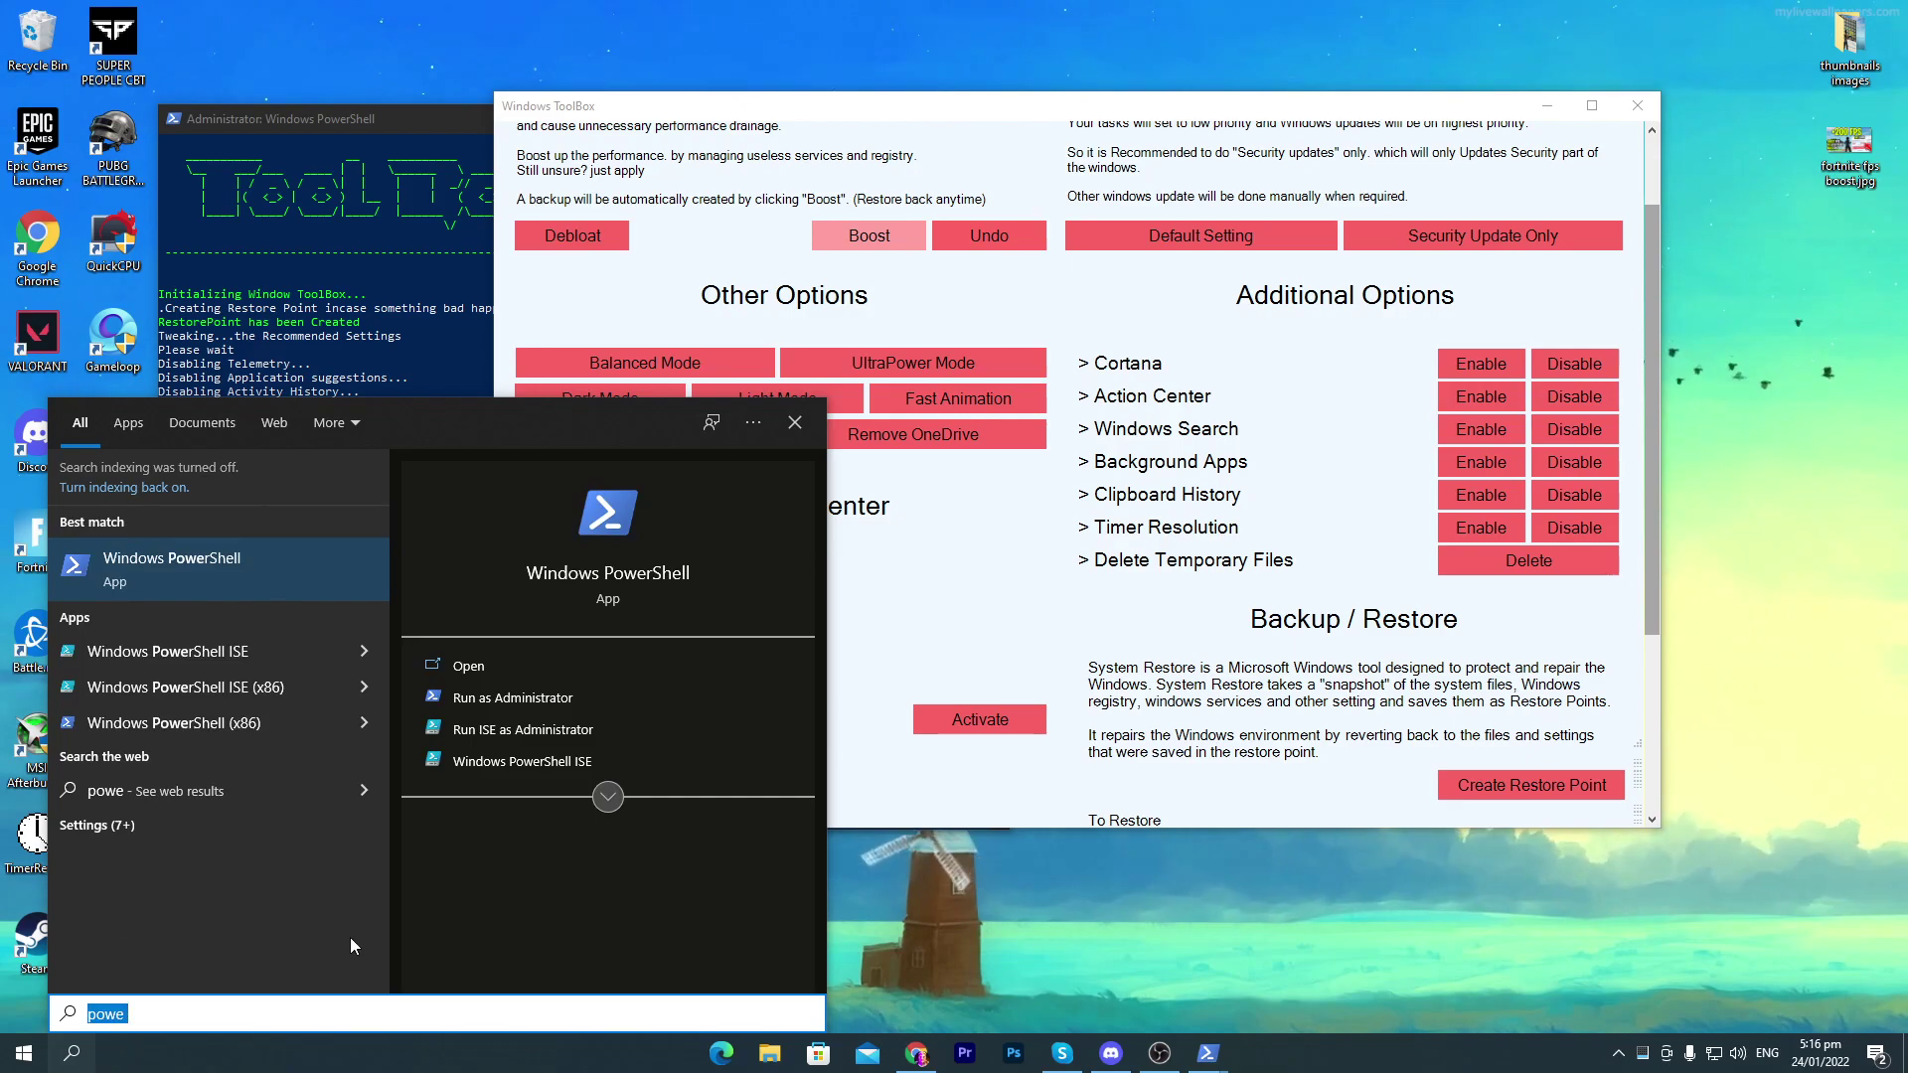
{"action": "type", "text": "r"}
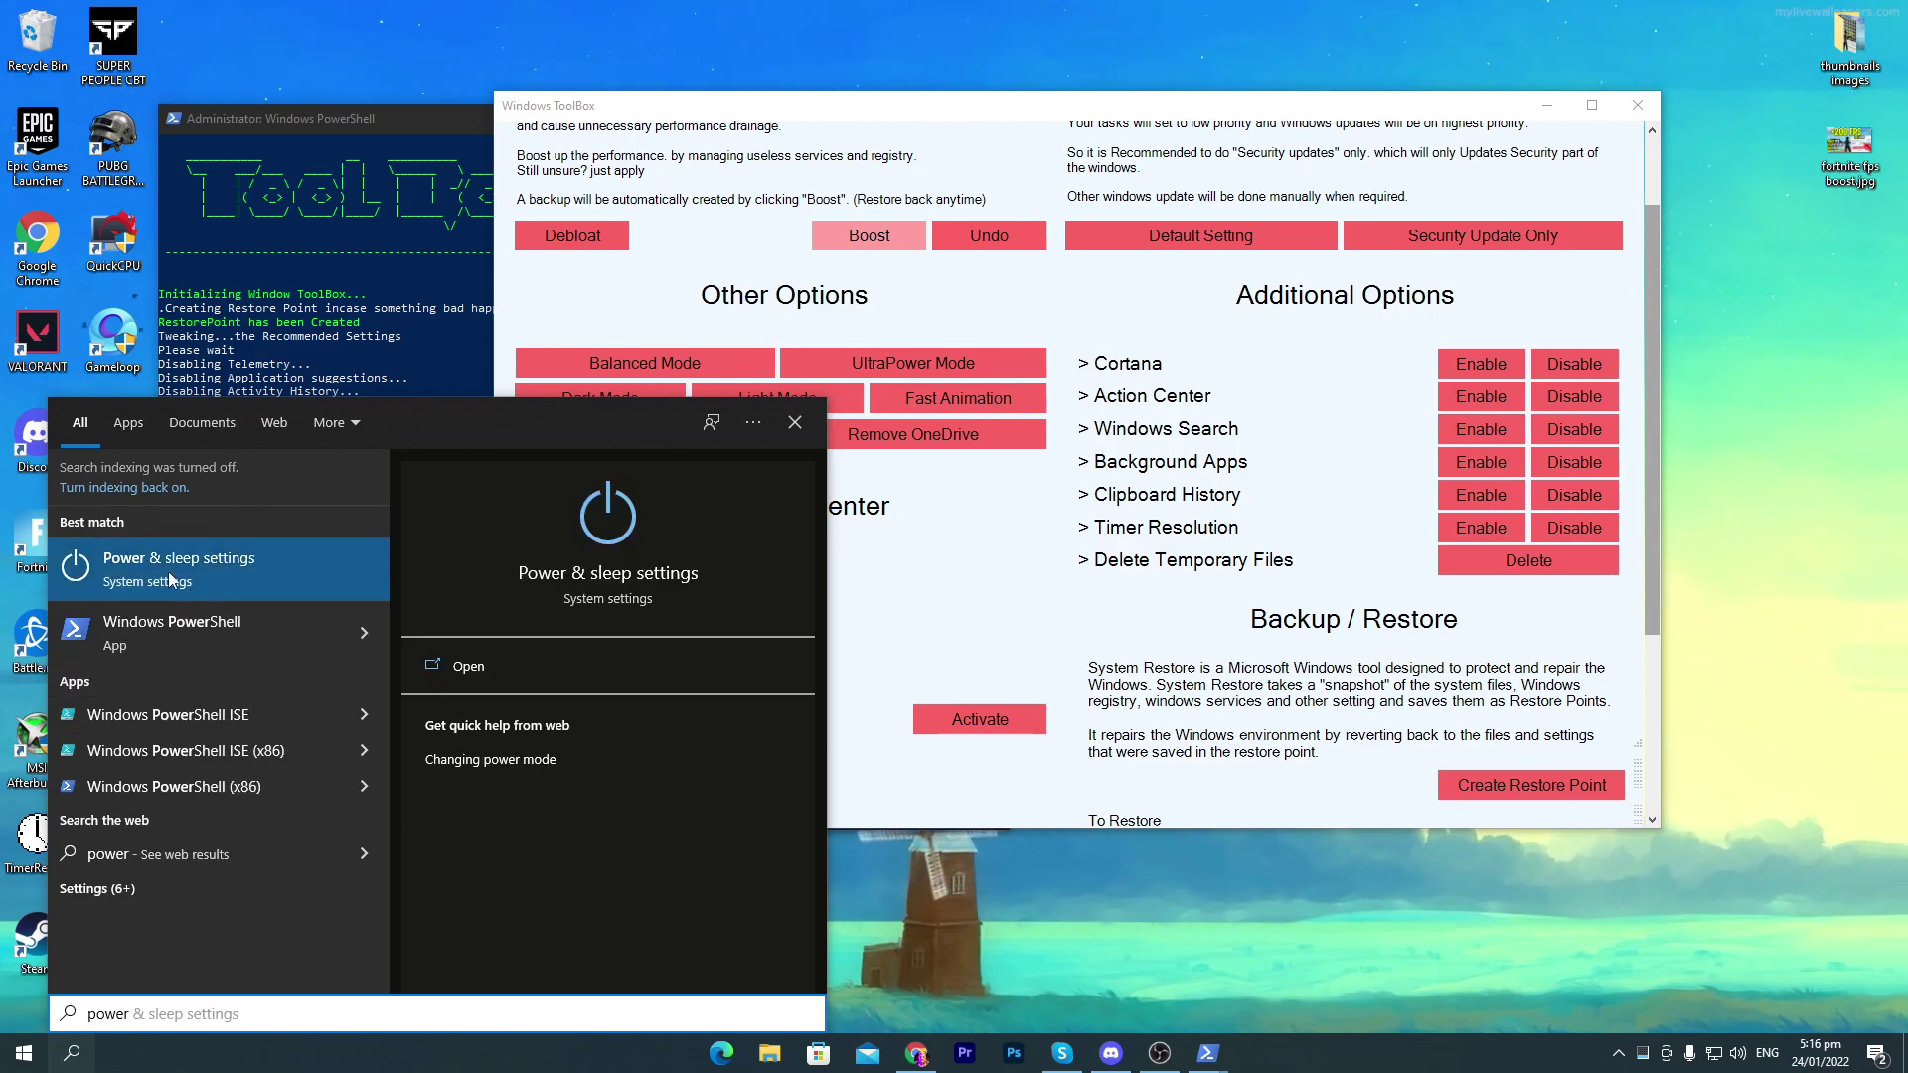
{"action": "left_click", "coordinate": [229, 584]}
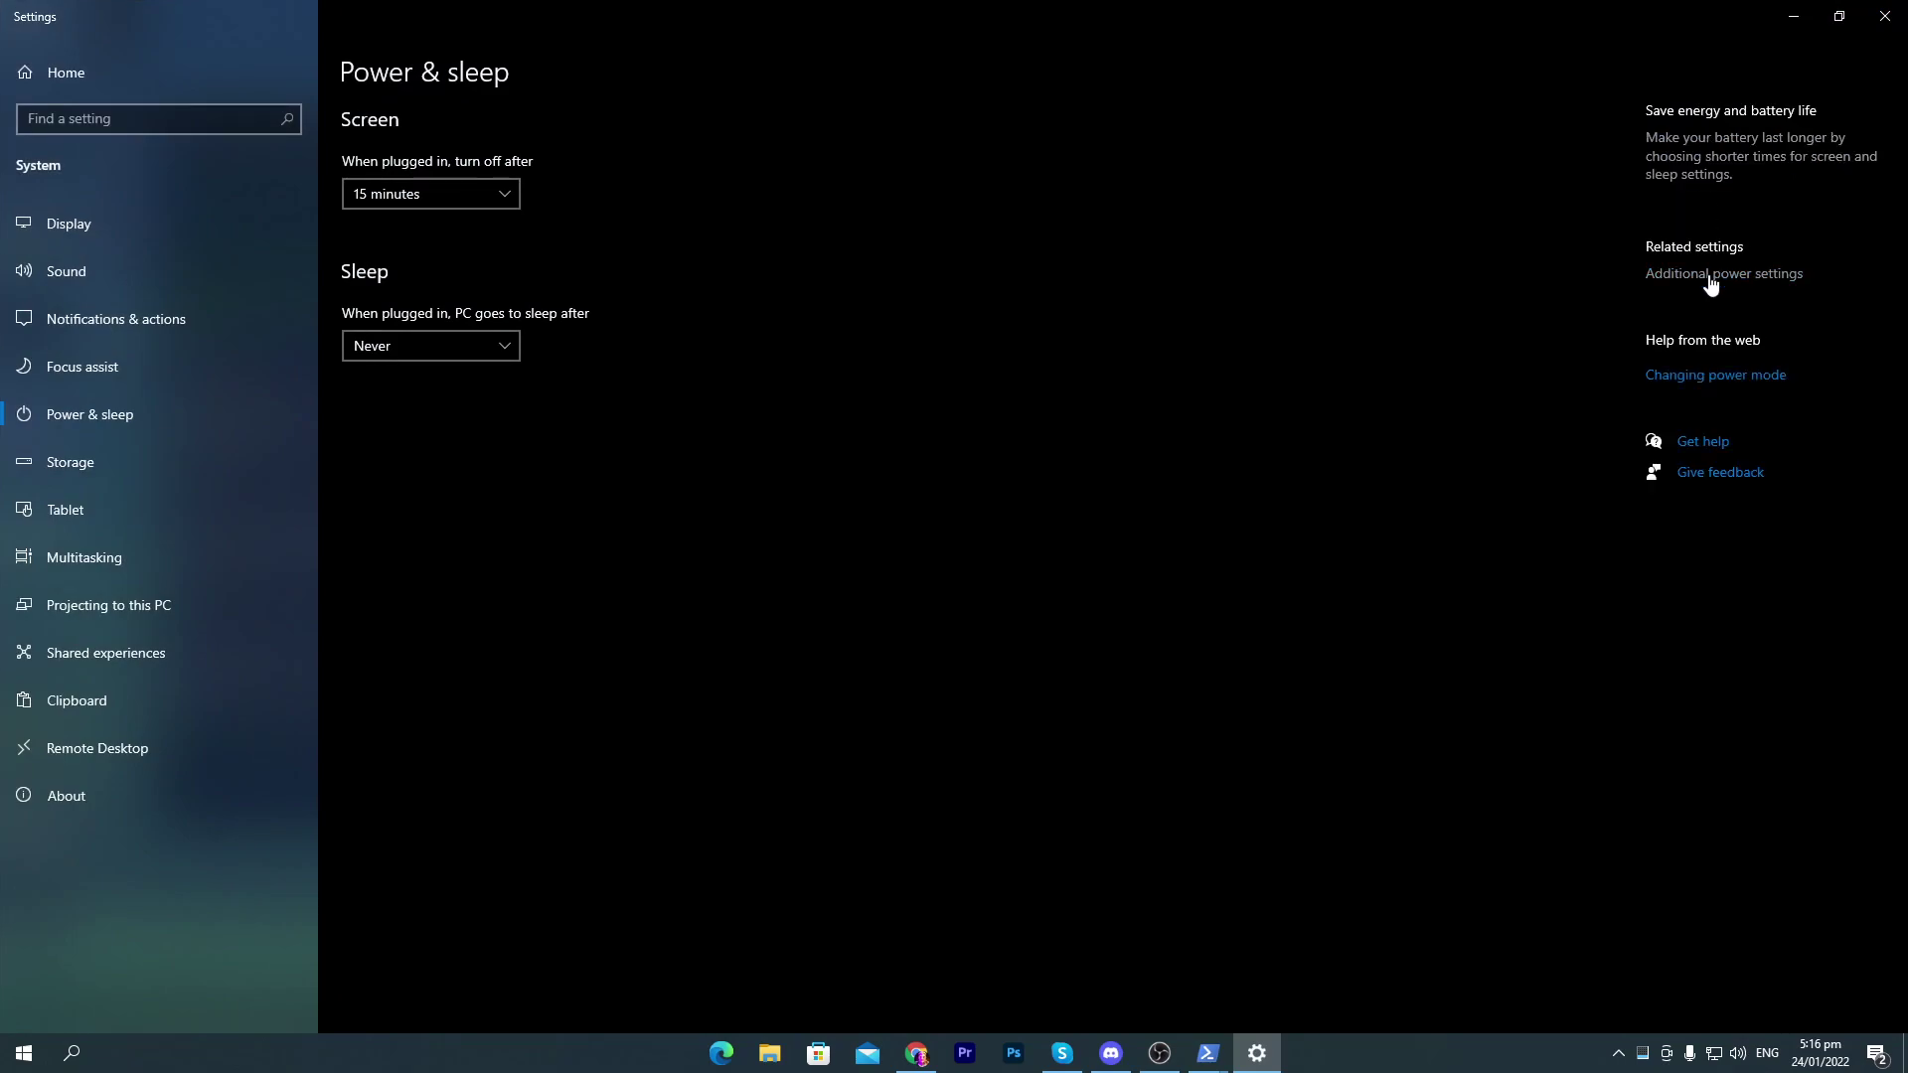
{"action": "left_click", "coordinate": [1709, 283]}
{"action": "left_click", "coordinate": [1885, 16]}
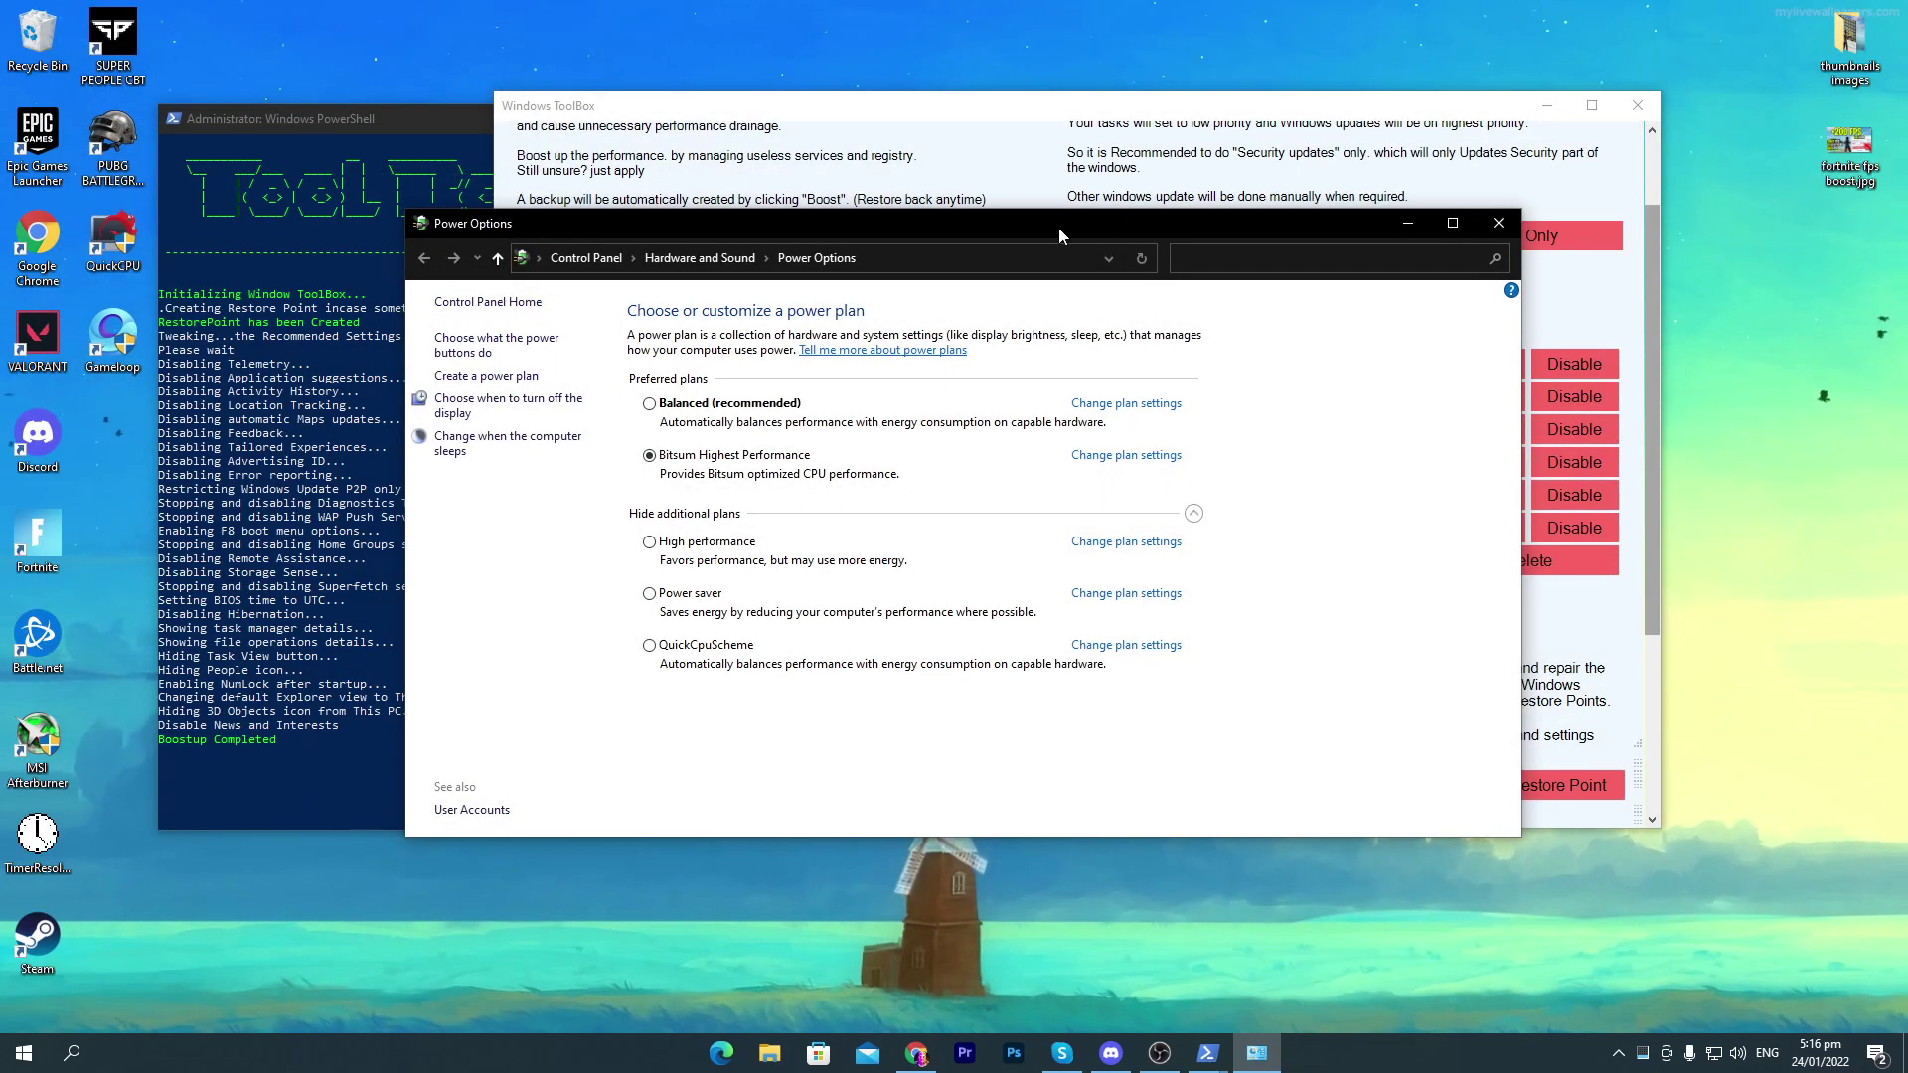
{"action": "left_click_drag", "start_coordinate": [1058, 229], "coordinate": [1615, 193]}
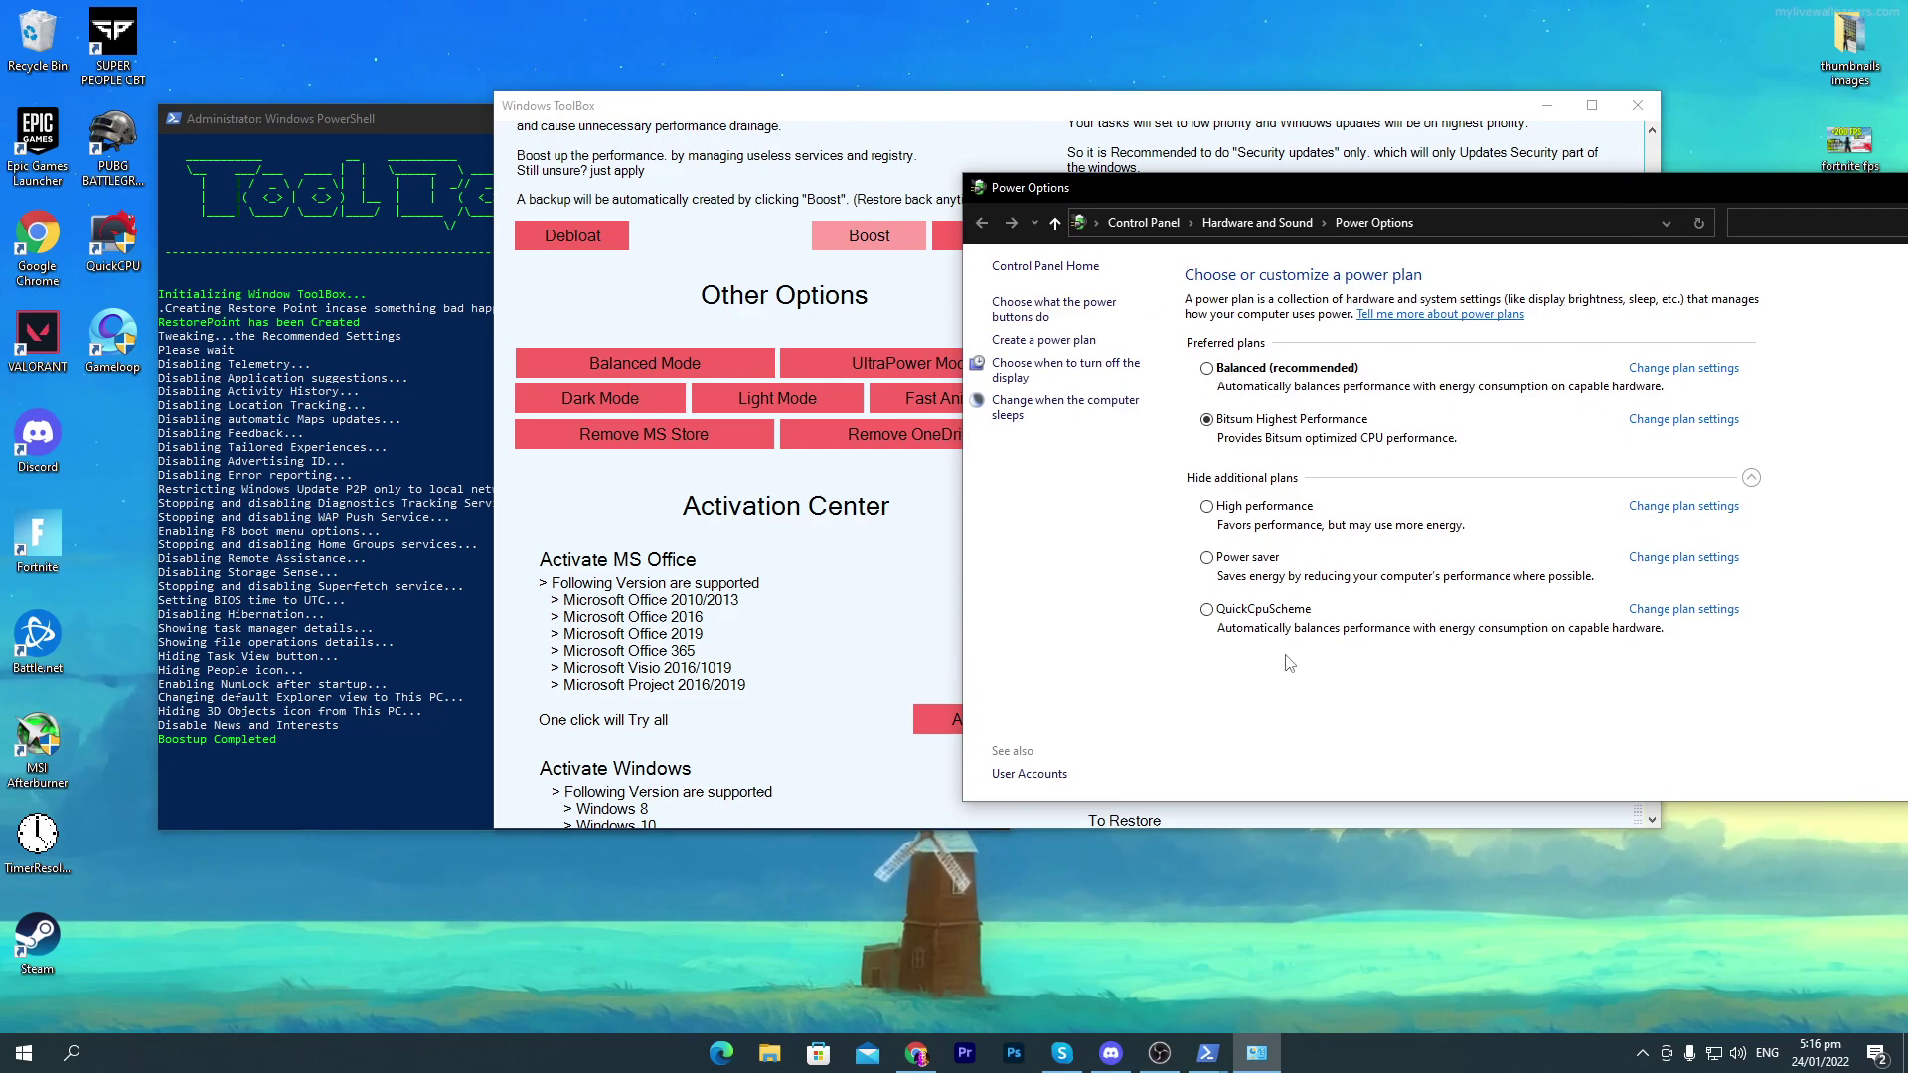
Turn on UltraPower Mode, confirm Ultimate Performance is active in Power Options, then close Power Options
{"action": "left_click", "coordinate": [907, 371]}
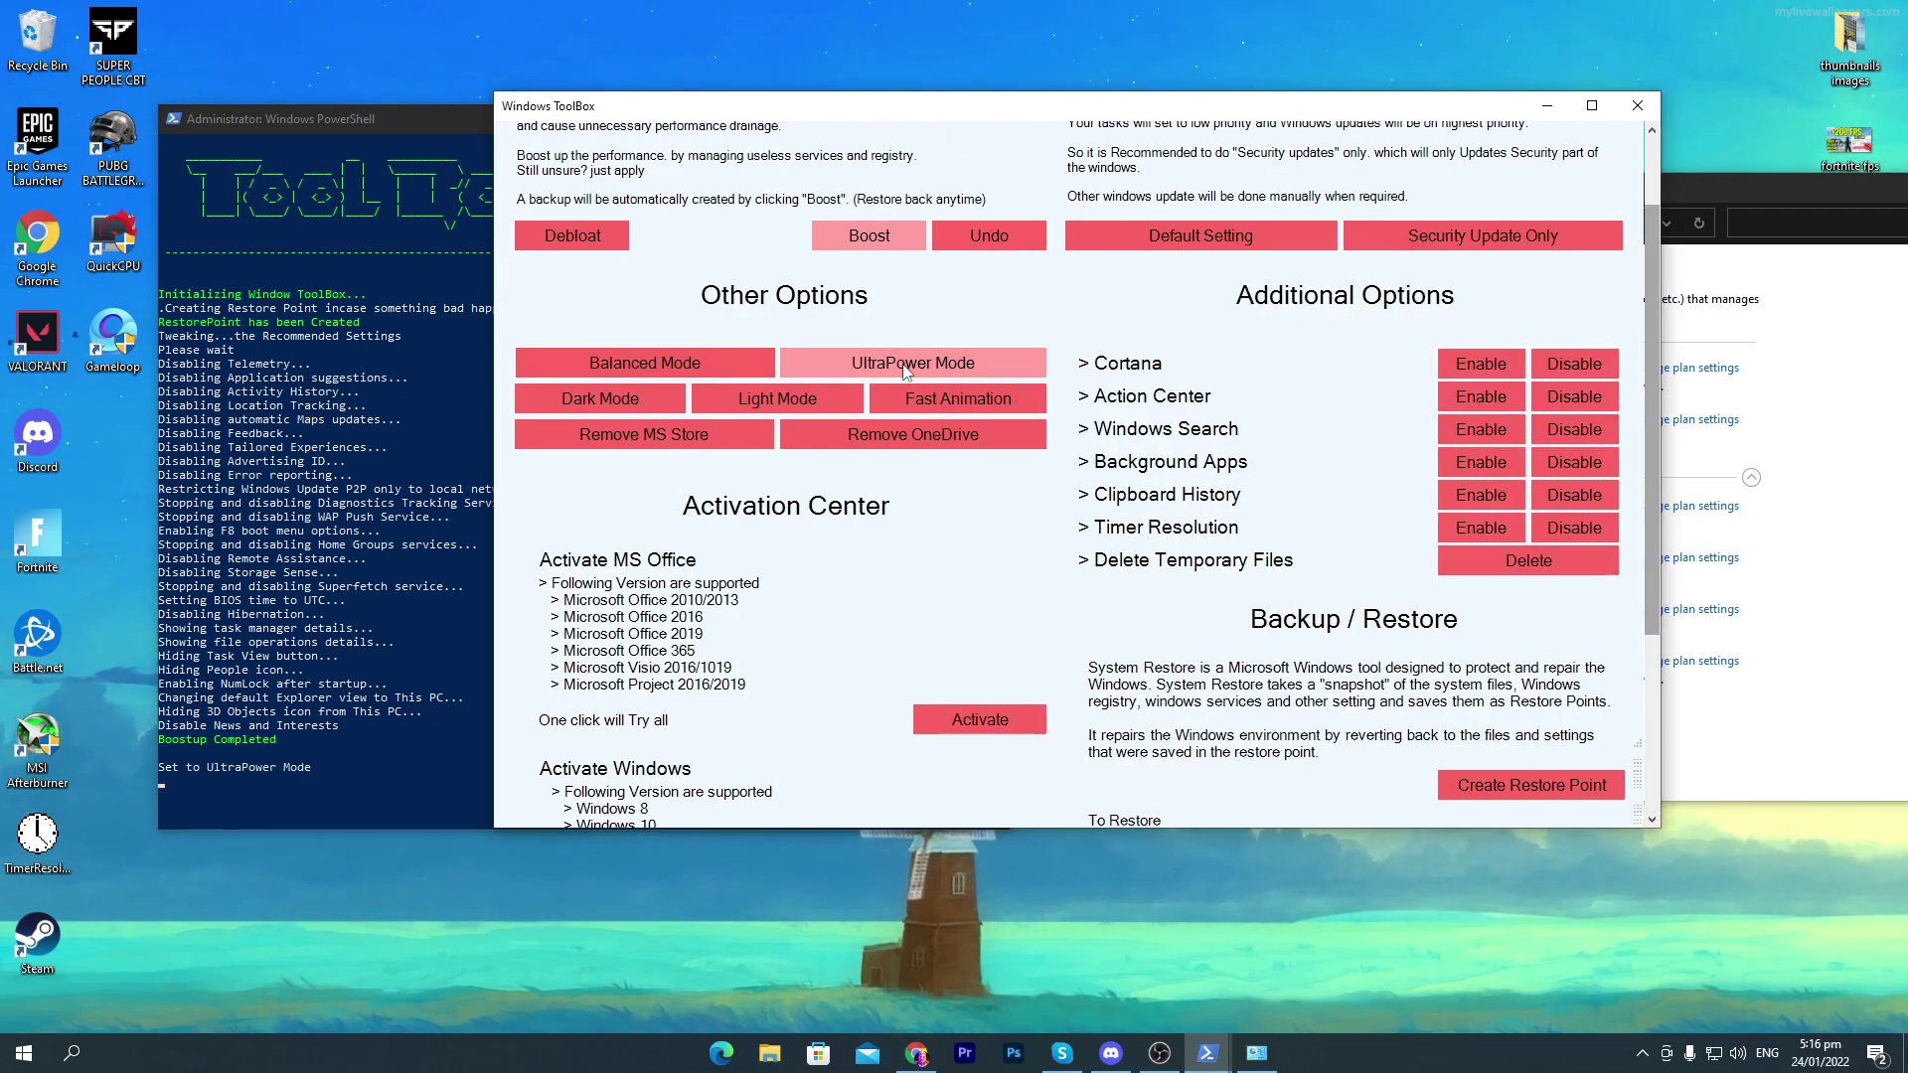
{"action": "left_click", "coordinate": [1256, 1052]}
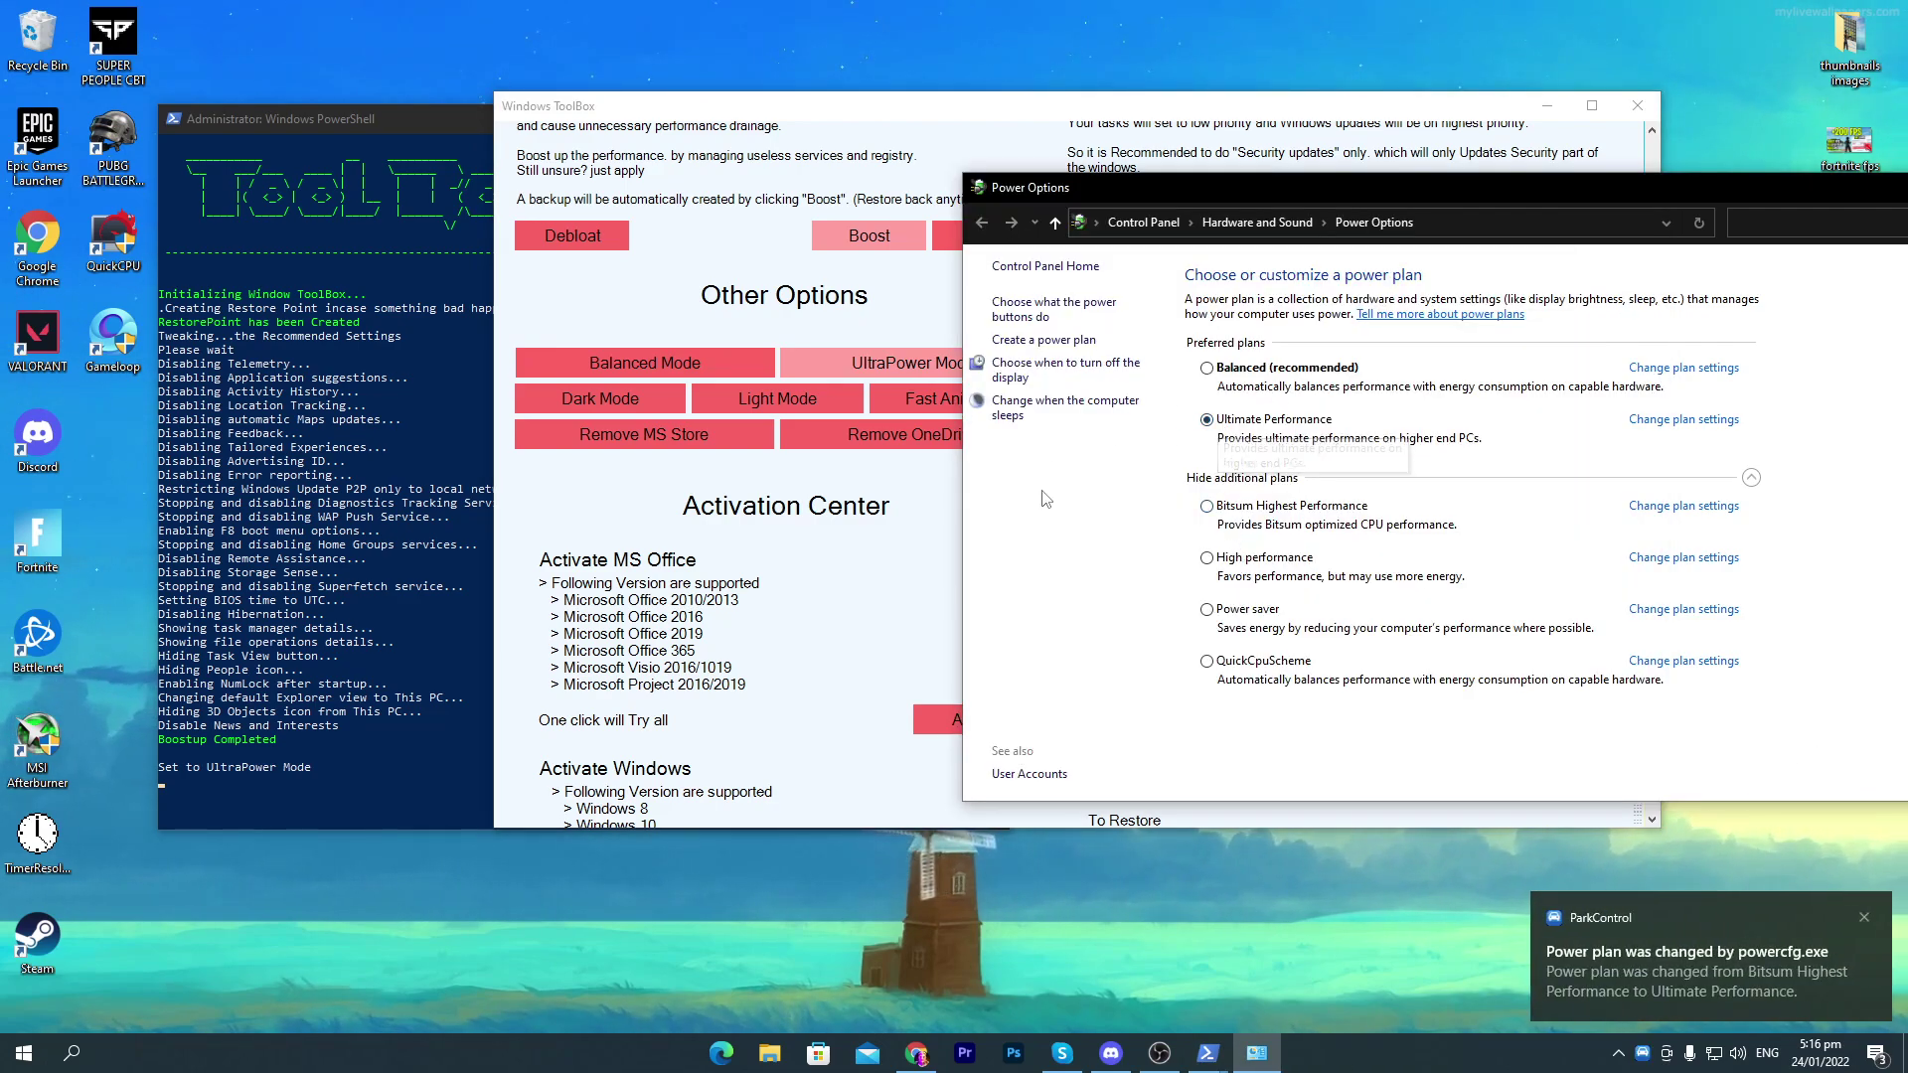
{"action": "left_click_drag", "start_coordinate": [1361, 204], "coordinate": [807, 235]}
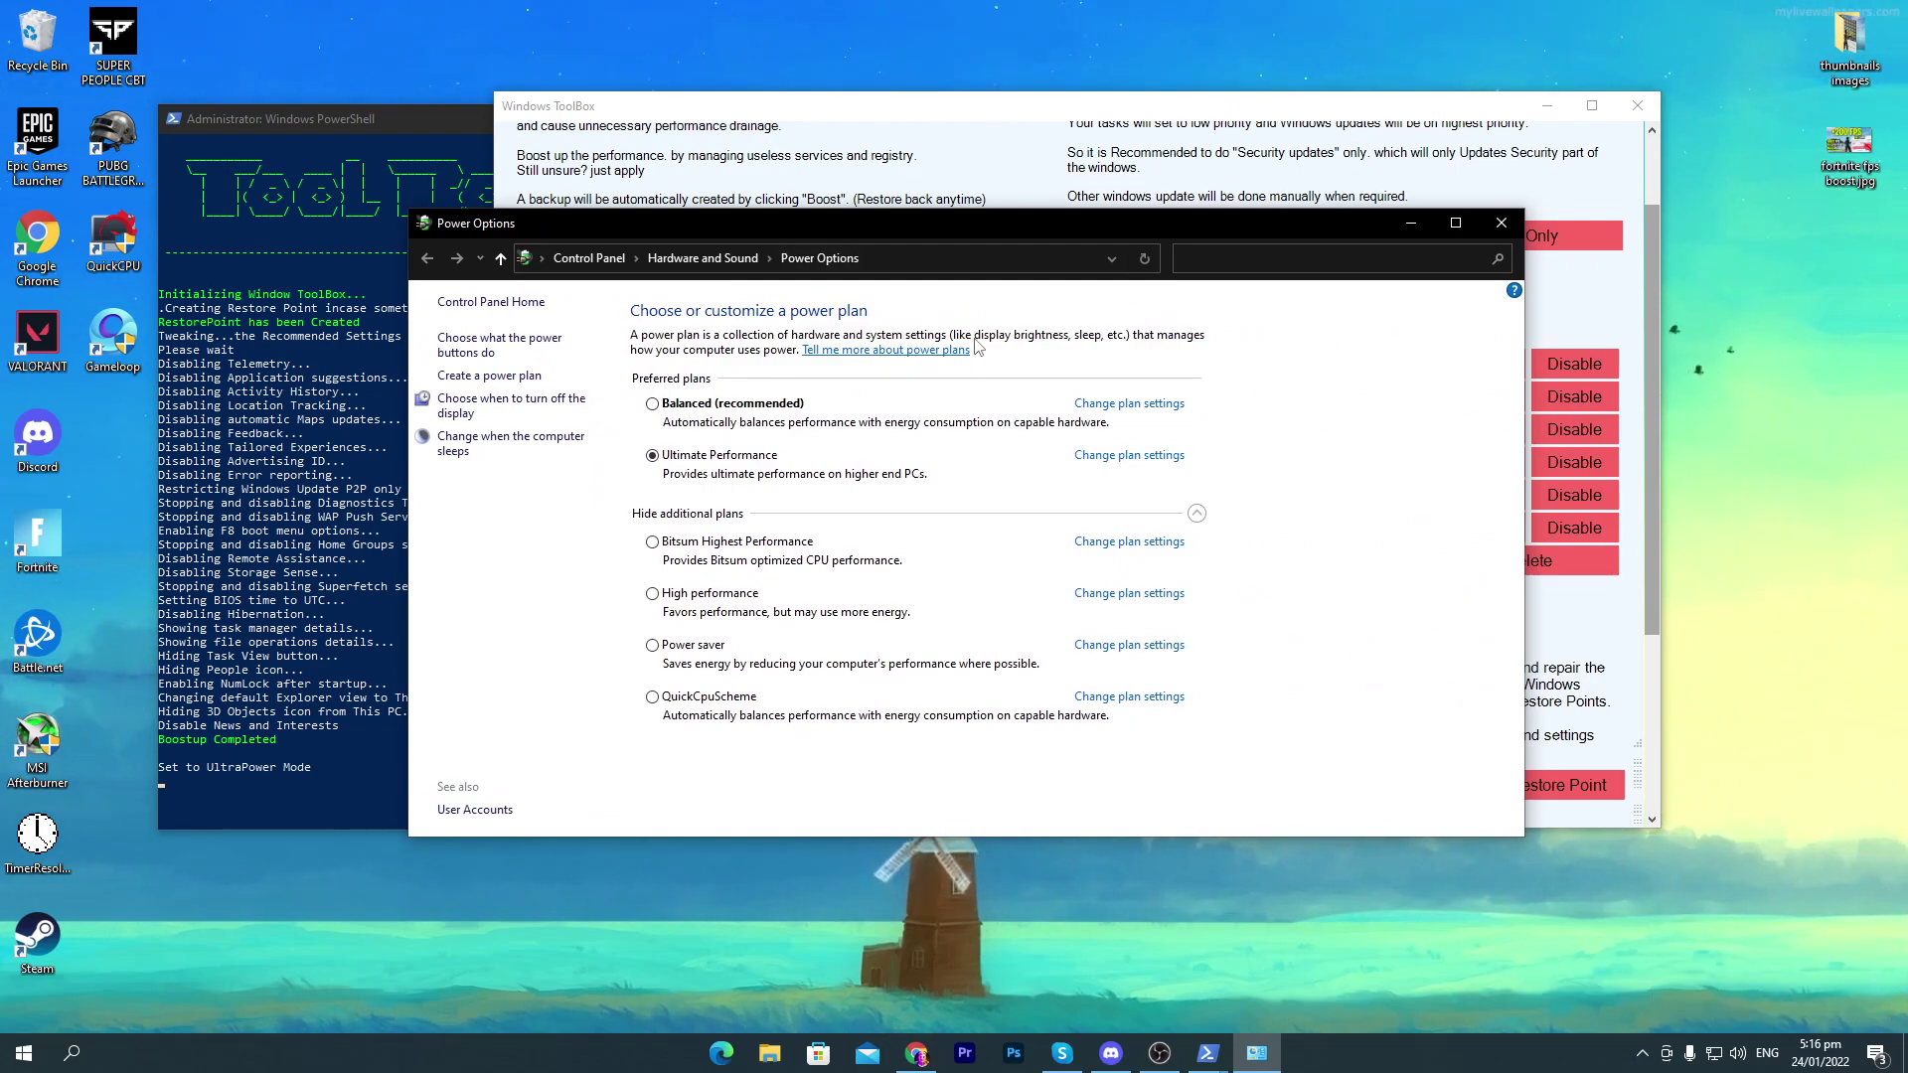
{"action": "left_click", "coordinate": [1497, 223]}
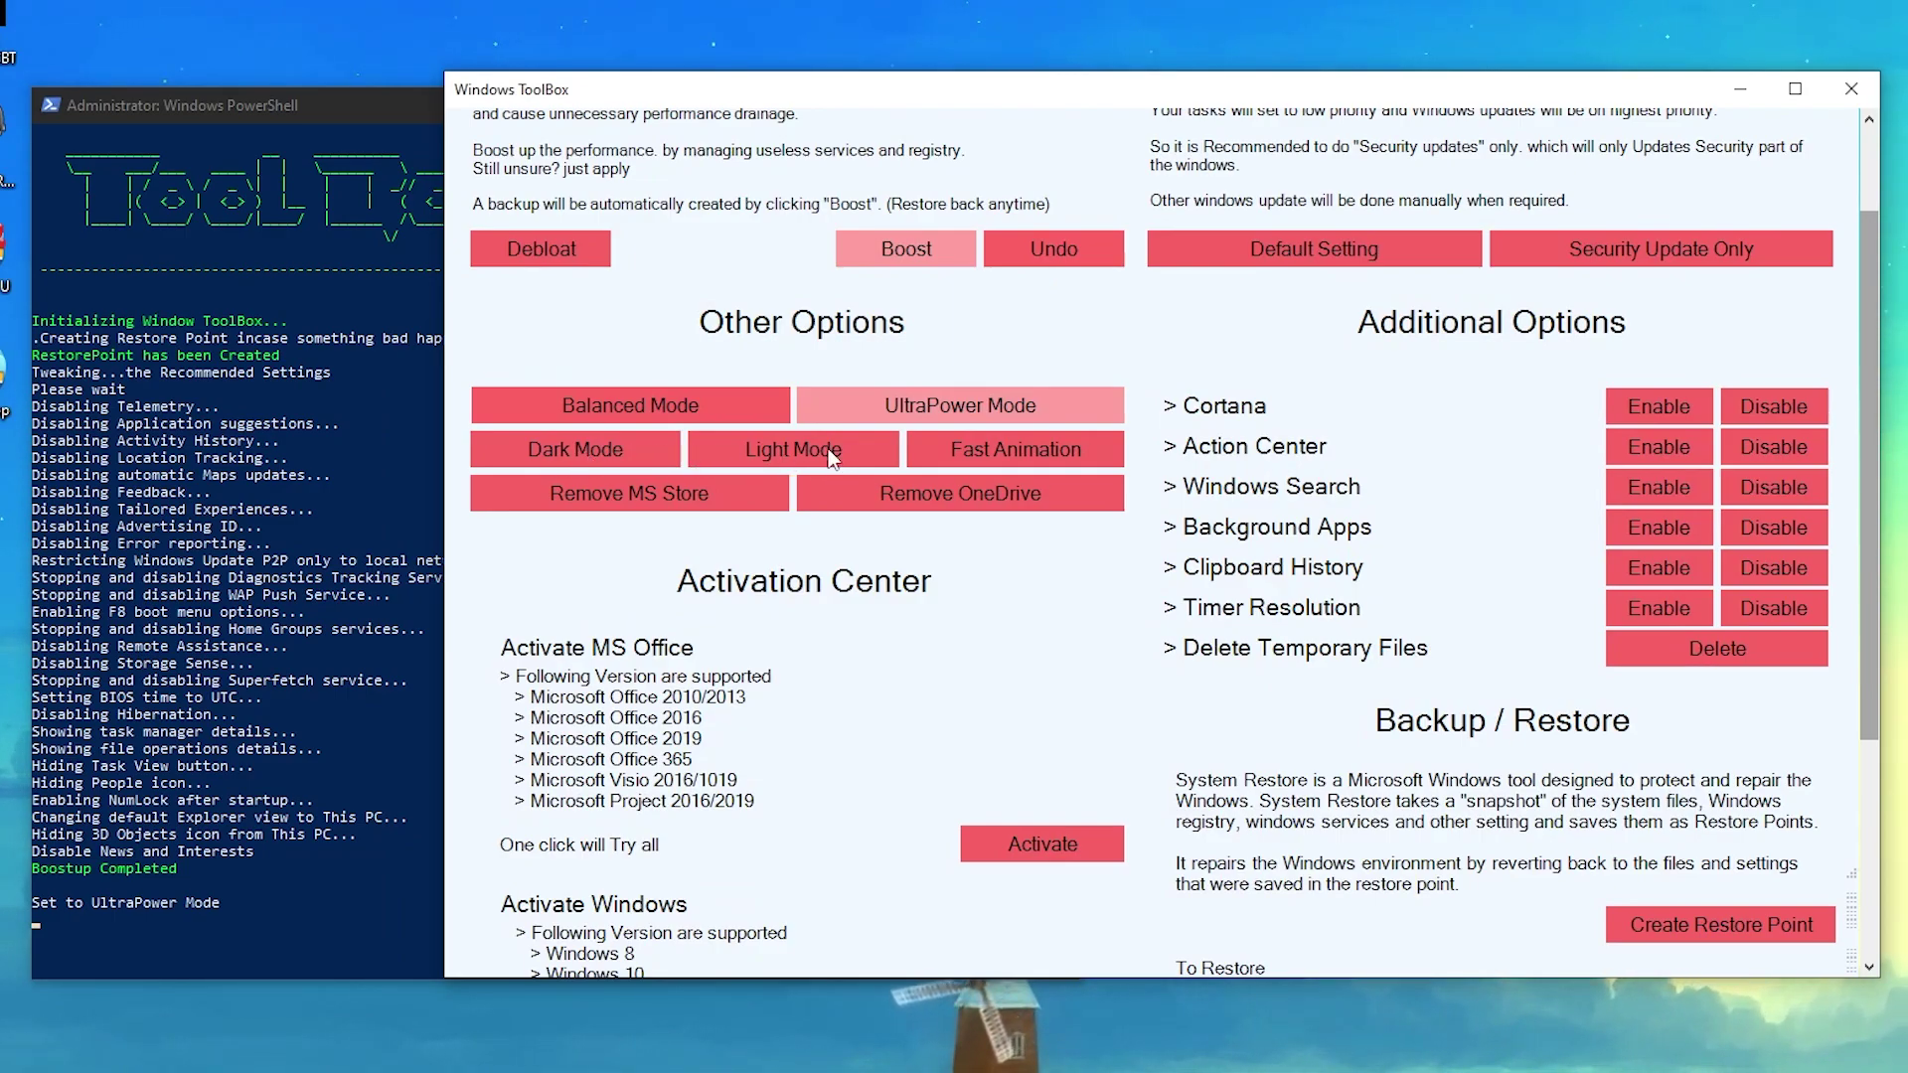
Apply Dark Mode and Fast Animation, and run Remove MS Store under Other Options
{"action": "left_click", "coordinate": [543, 445]}
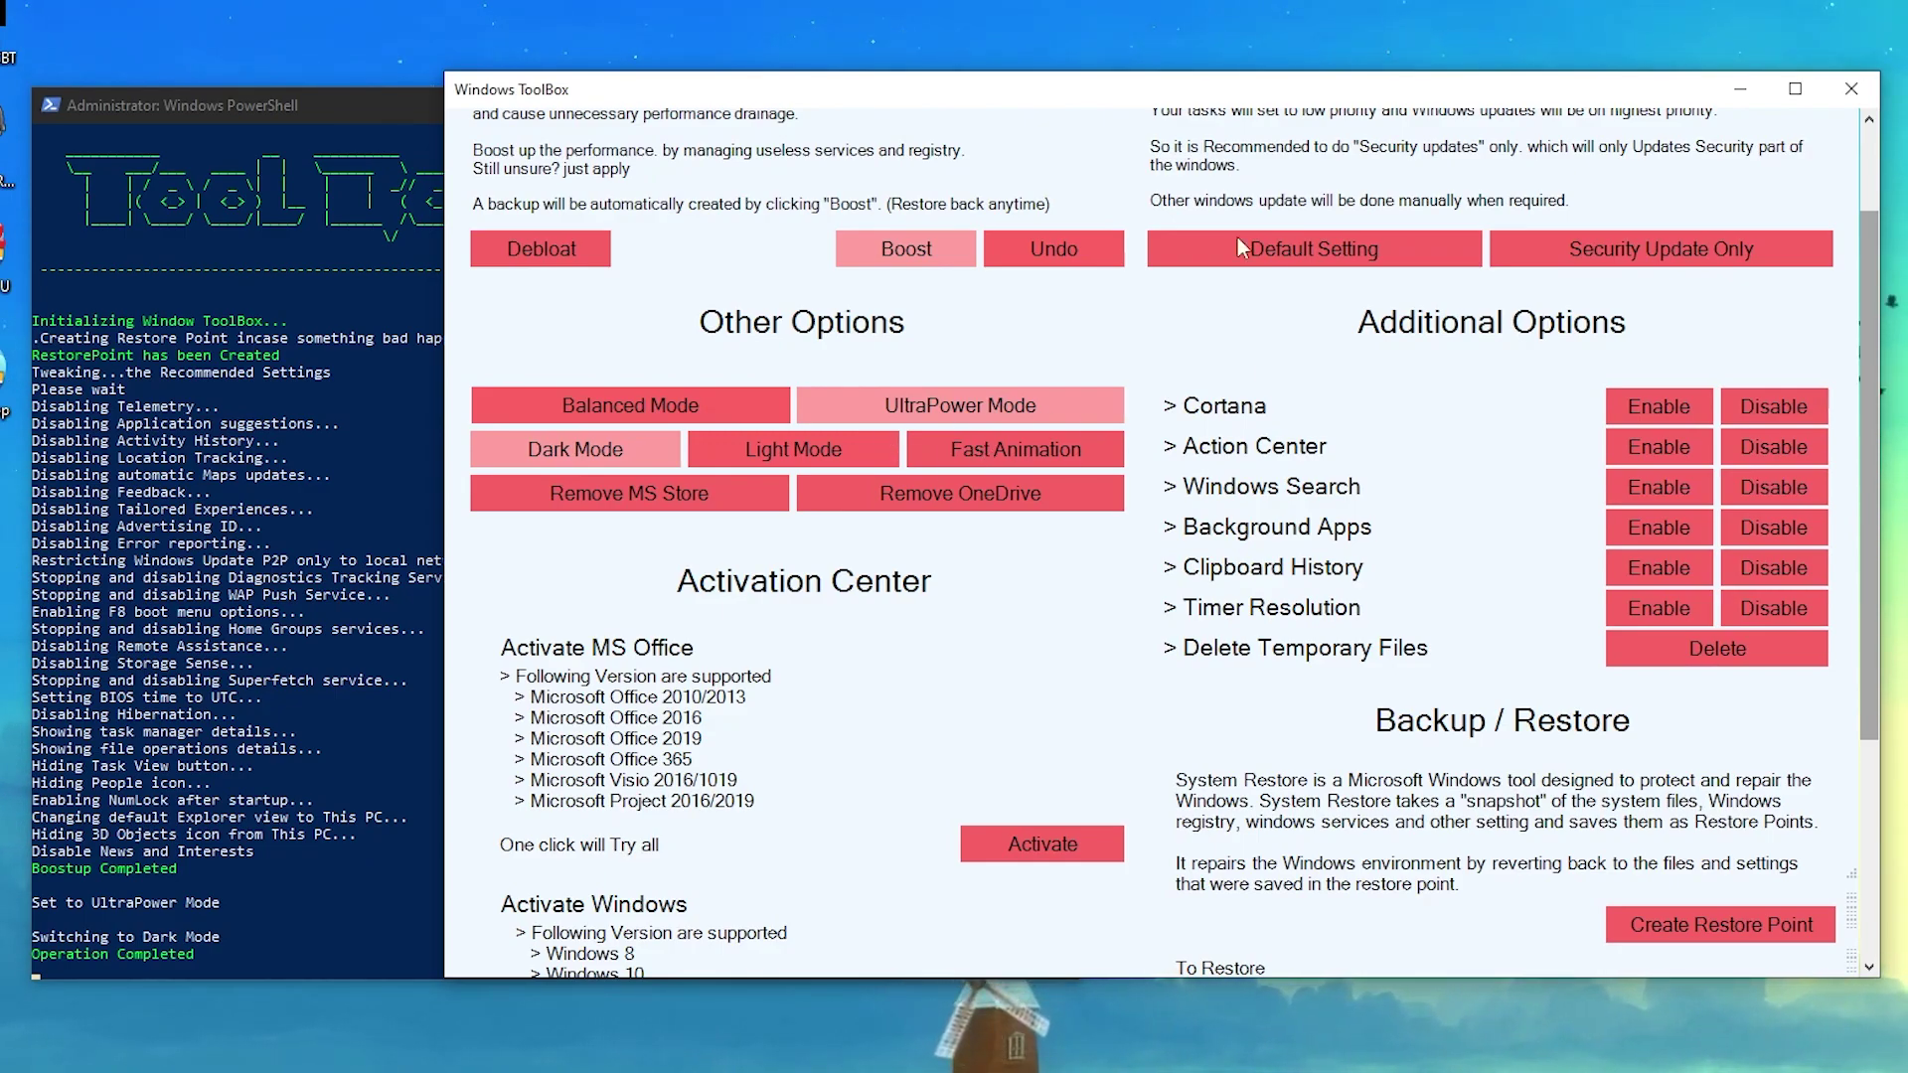
{"action": "left_click", "coordinate": [1000, 459]}
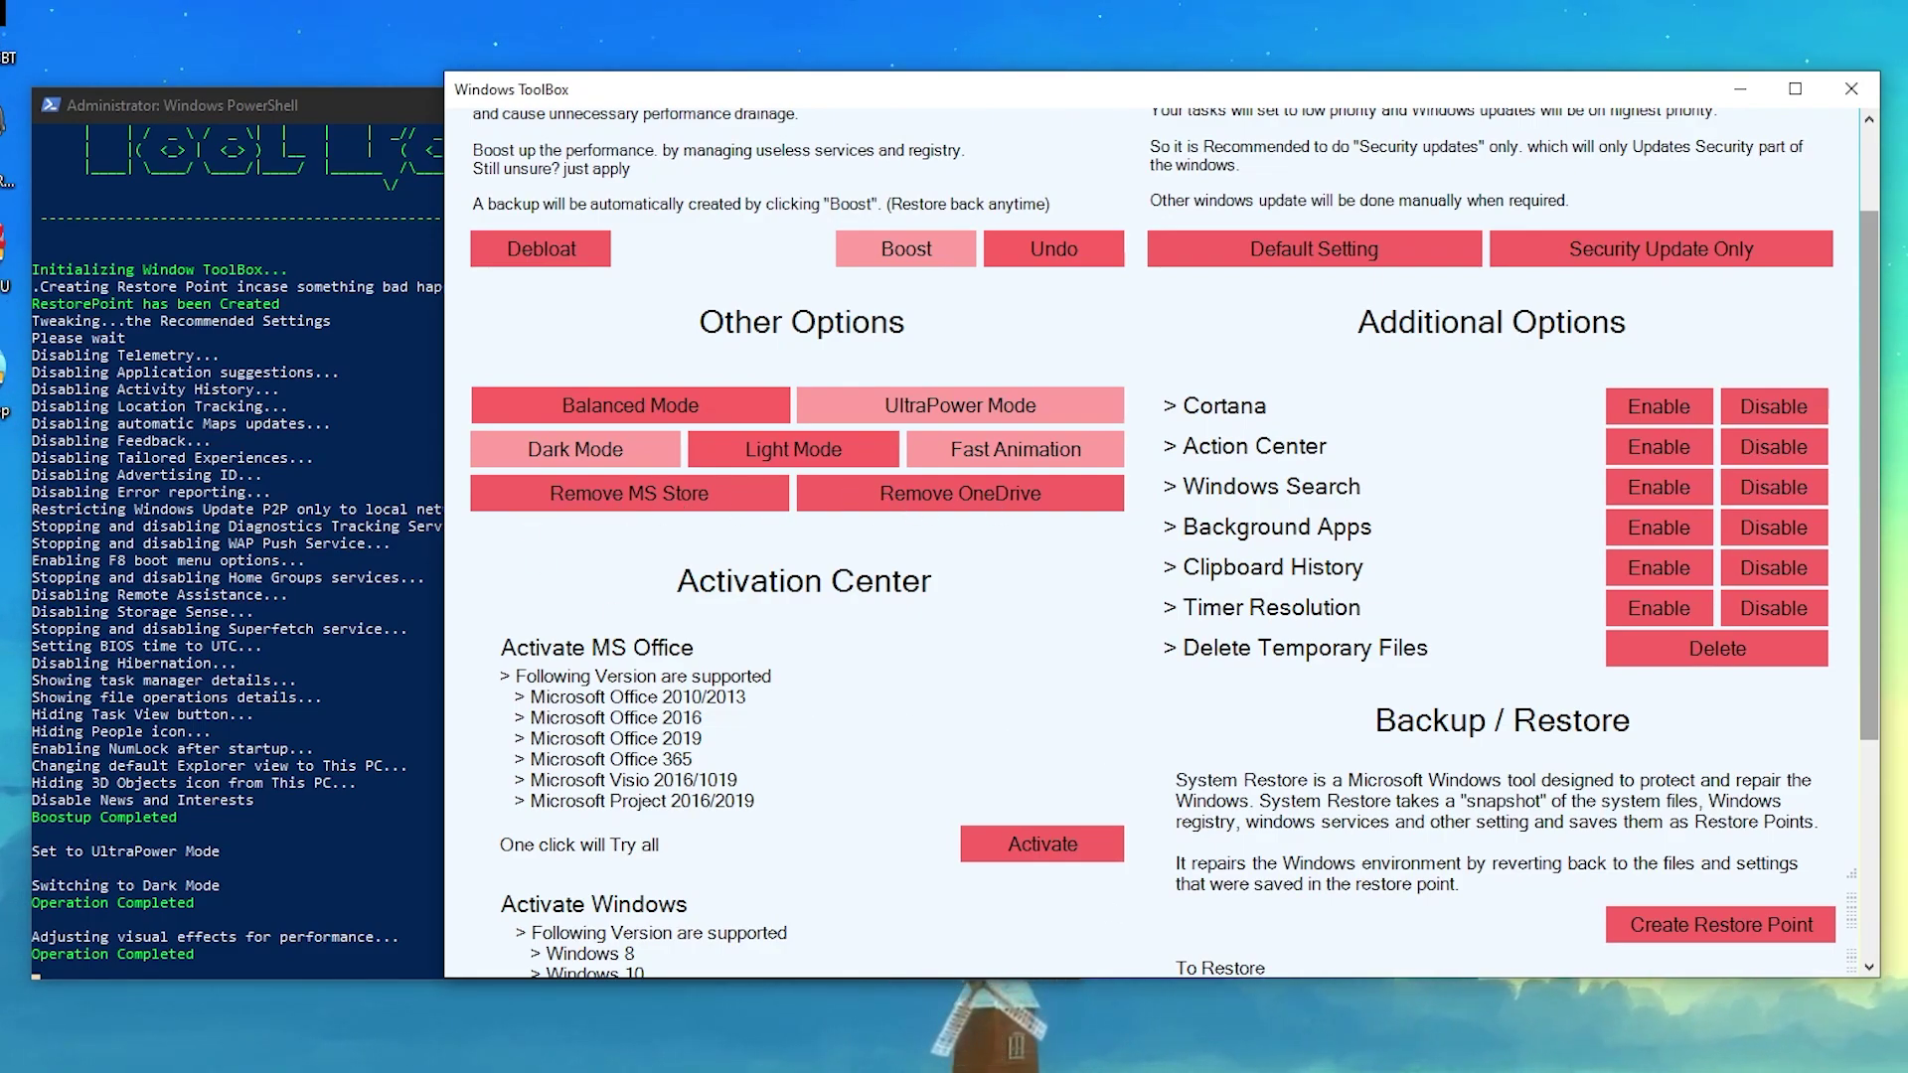
{"action": "left_click", "coordinate": [601, 497]}
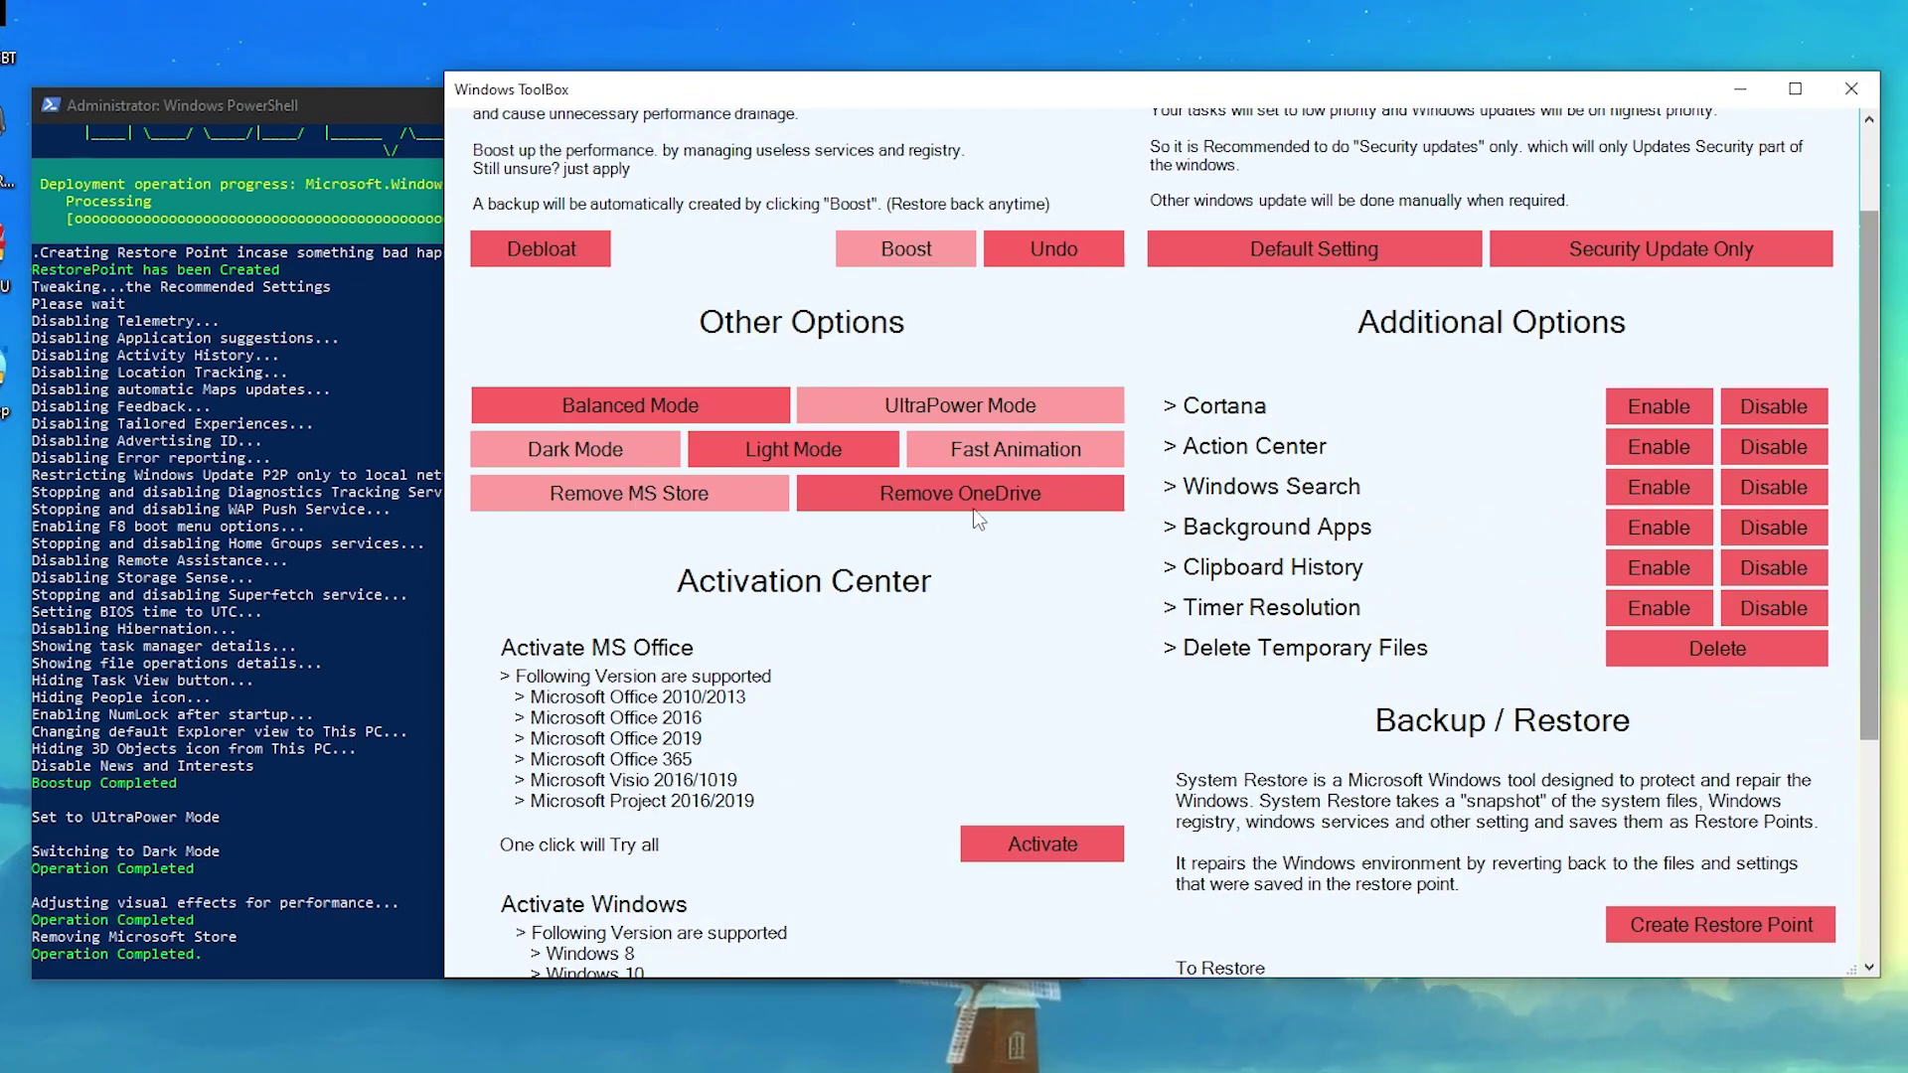
Run Remove OneDrive and answer Yes in the Removing OneDrive confirmation
{"action": "left_click", "coordinate": [998, 495]}
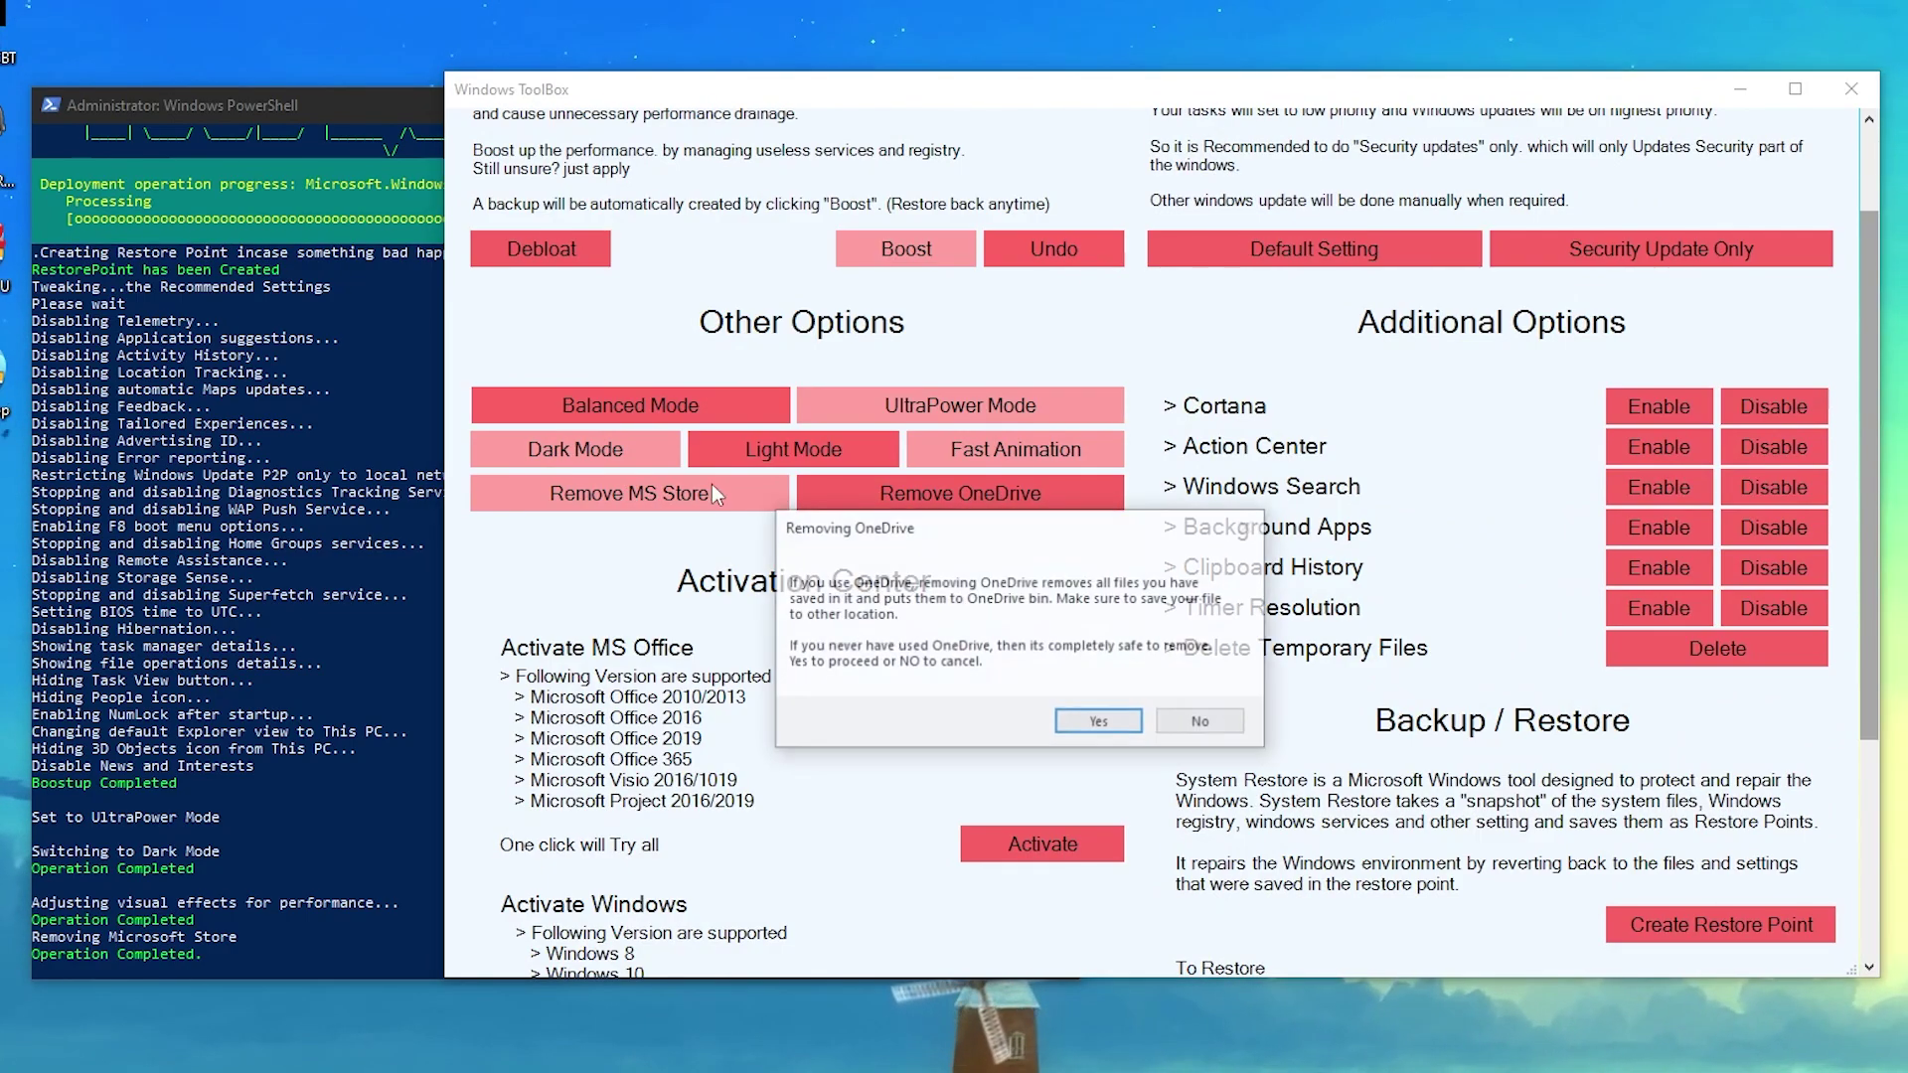
{"action": "left_click", "coordinate": [1100, 728]}
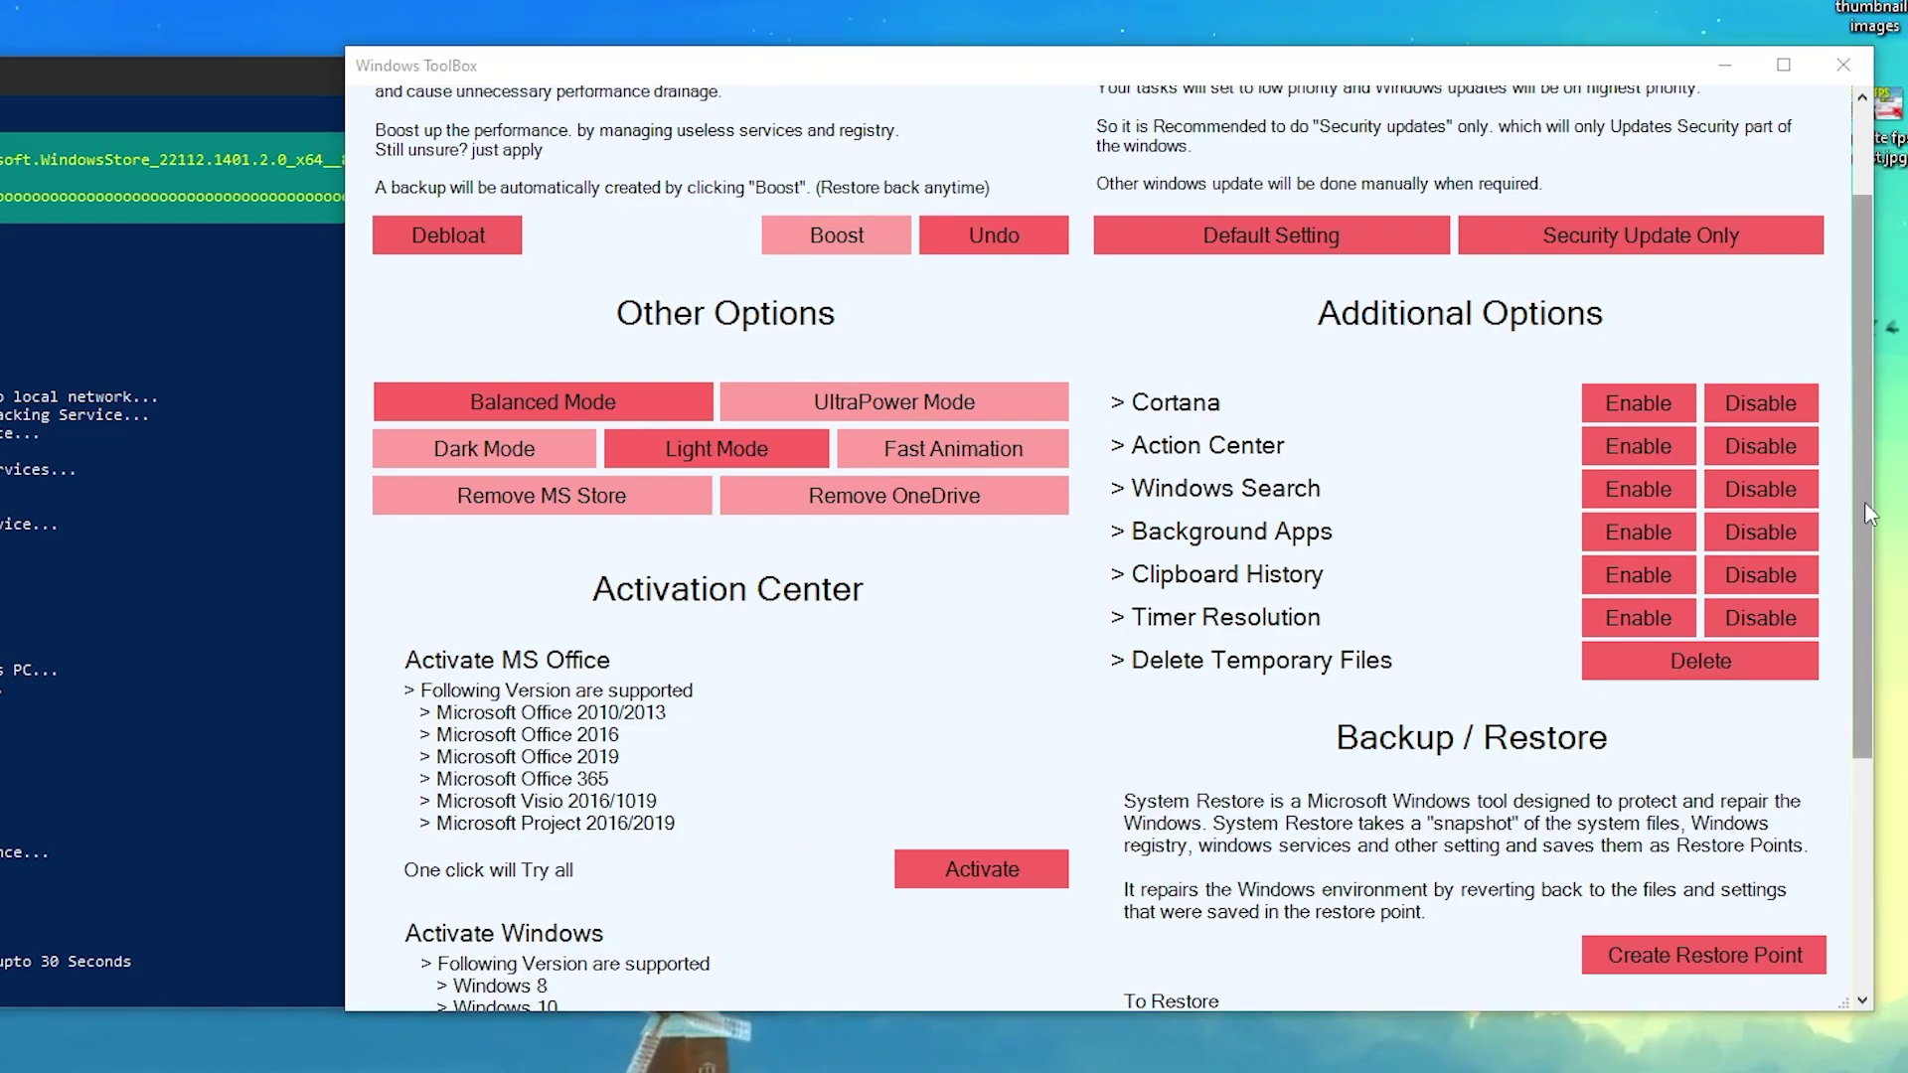
{"action": "left_click_drag", "start_coordinate": [1865, 501], "coordinate": [1865, 679]}
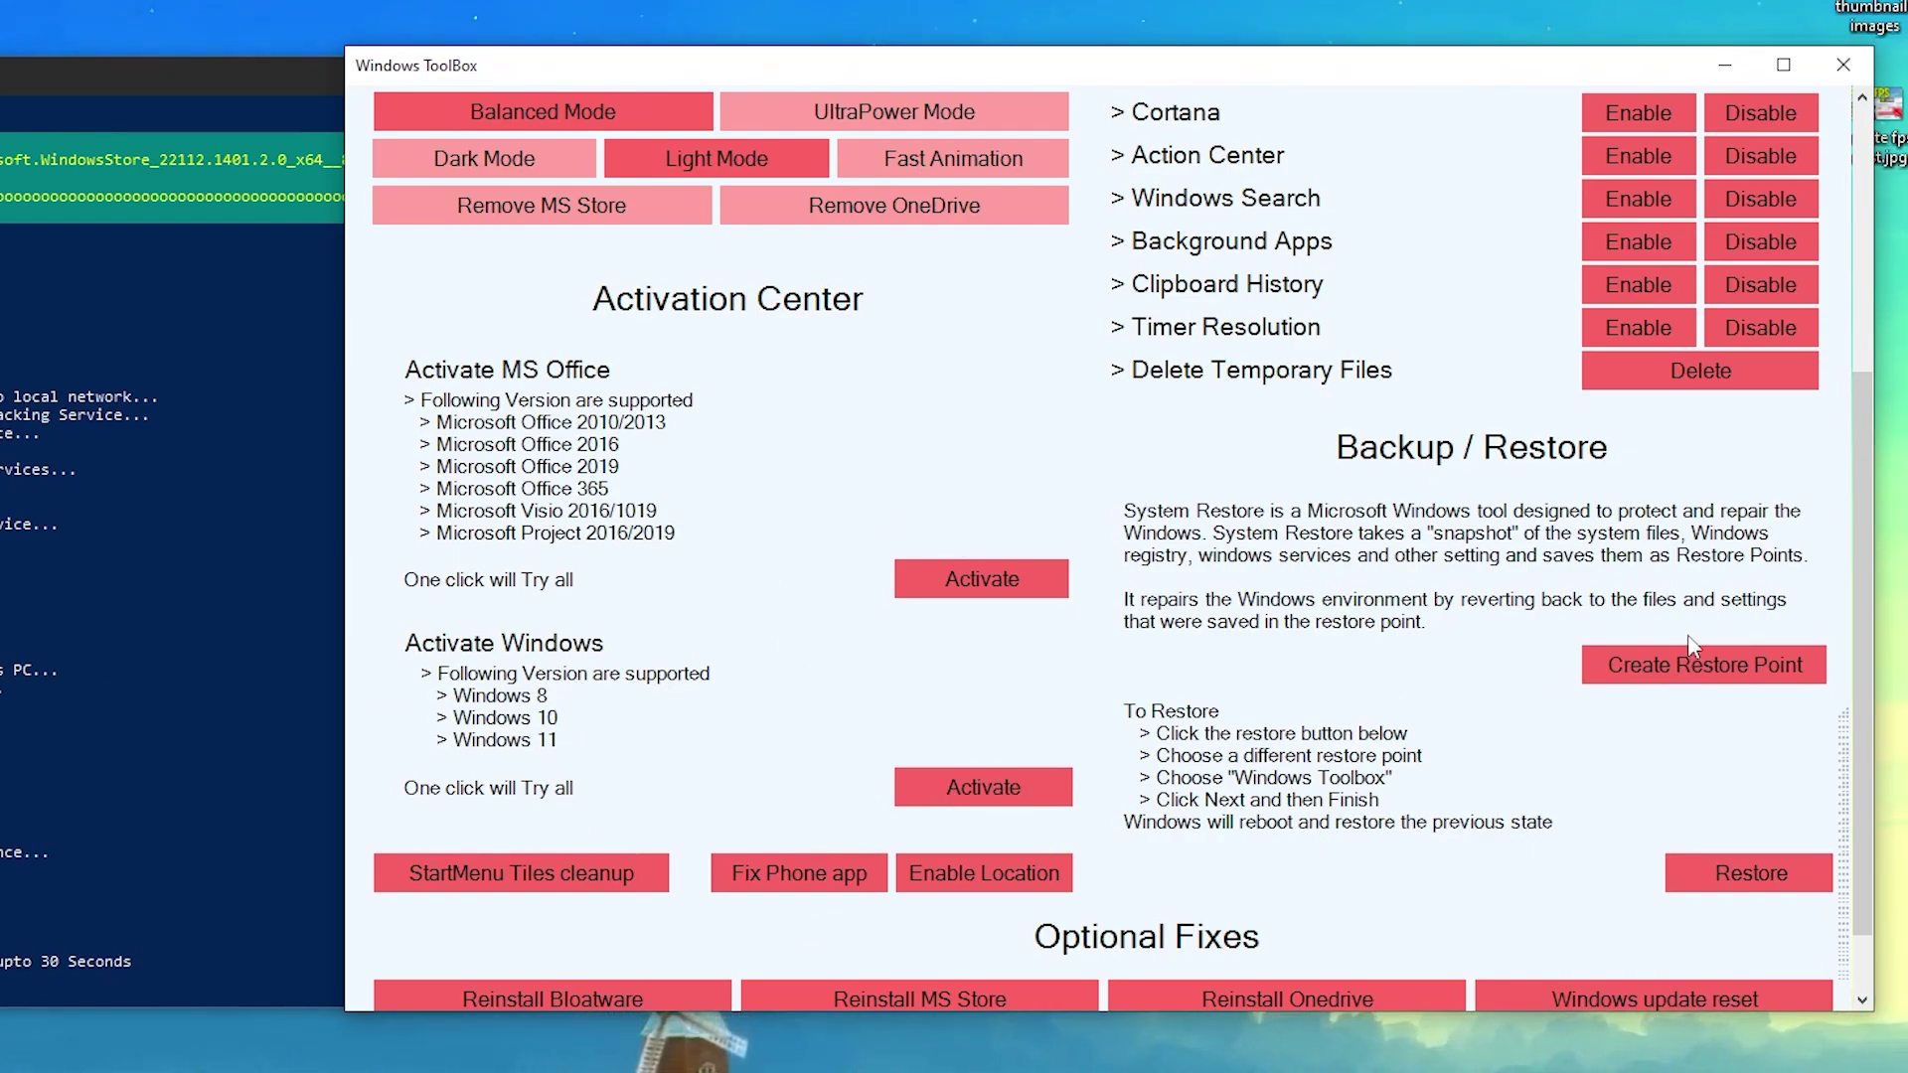
{"action": "scroll", "coordinate": [1862, 603], "scroll_direction": "down", "scroll_amount": 2}
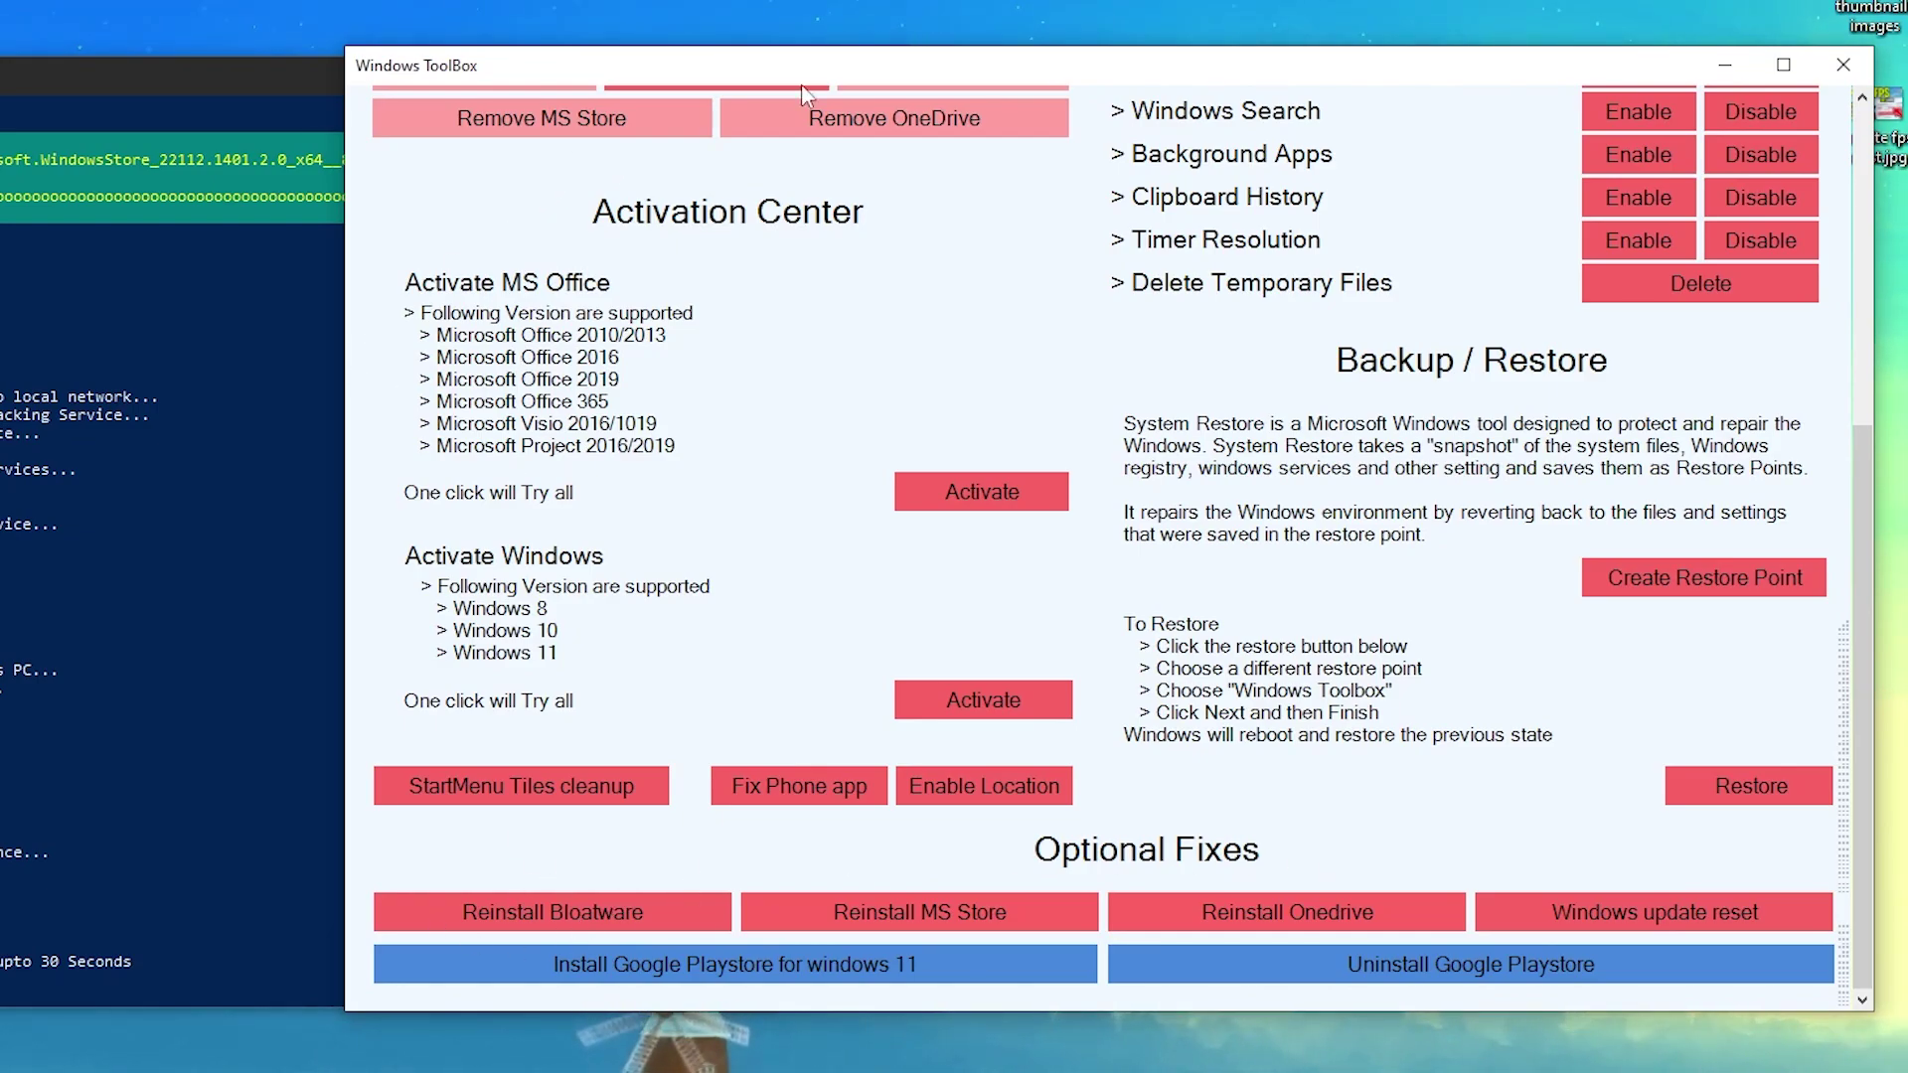
{"action": "scroll", "coordinate": [926, 185], "scroll_direction": "up", "scroll_amount": 5}
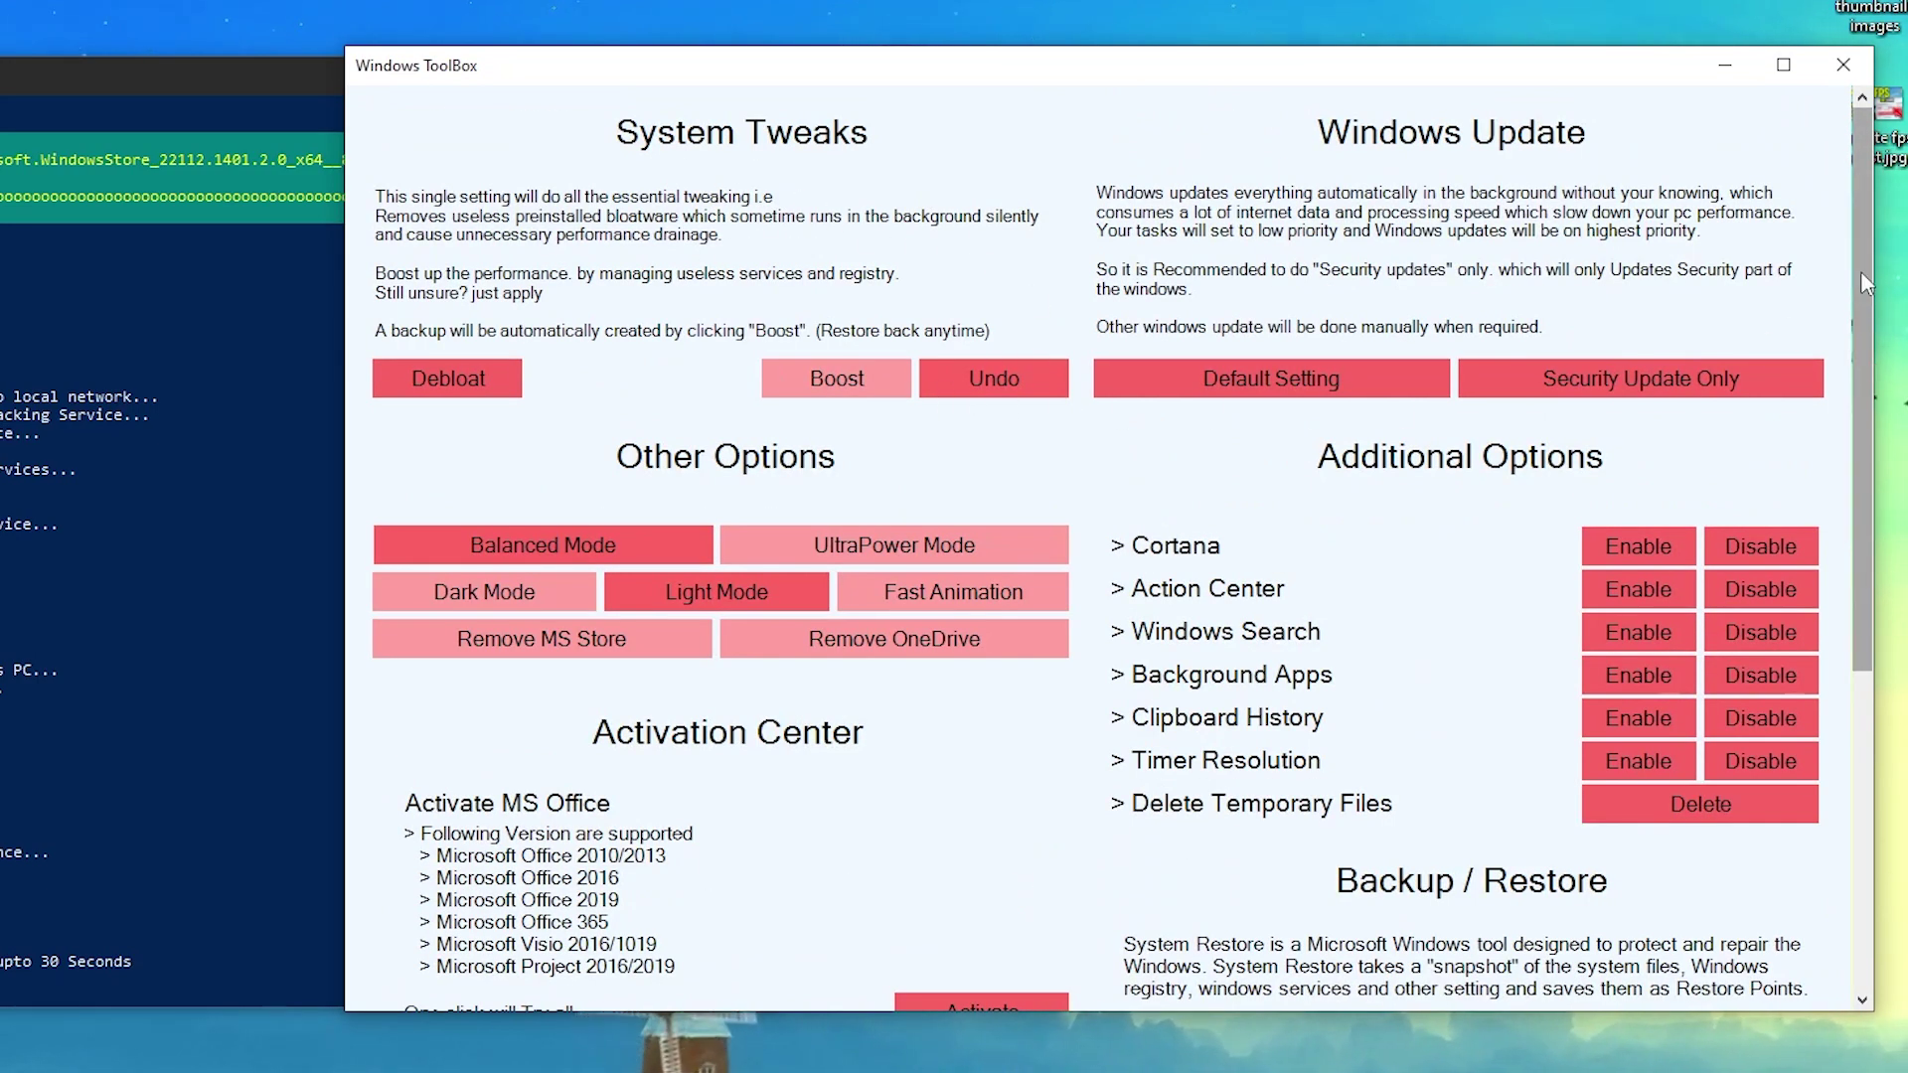
{"action": "scroll", "coordinate": [1860, 270], "scroll_direction": "down", "scroll_amount": 5}
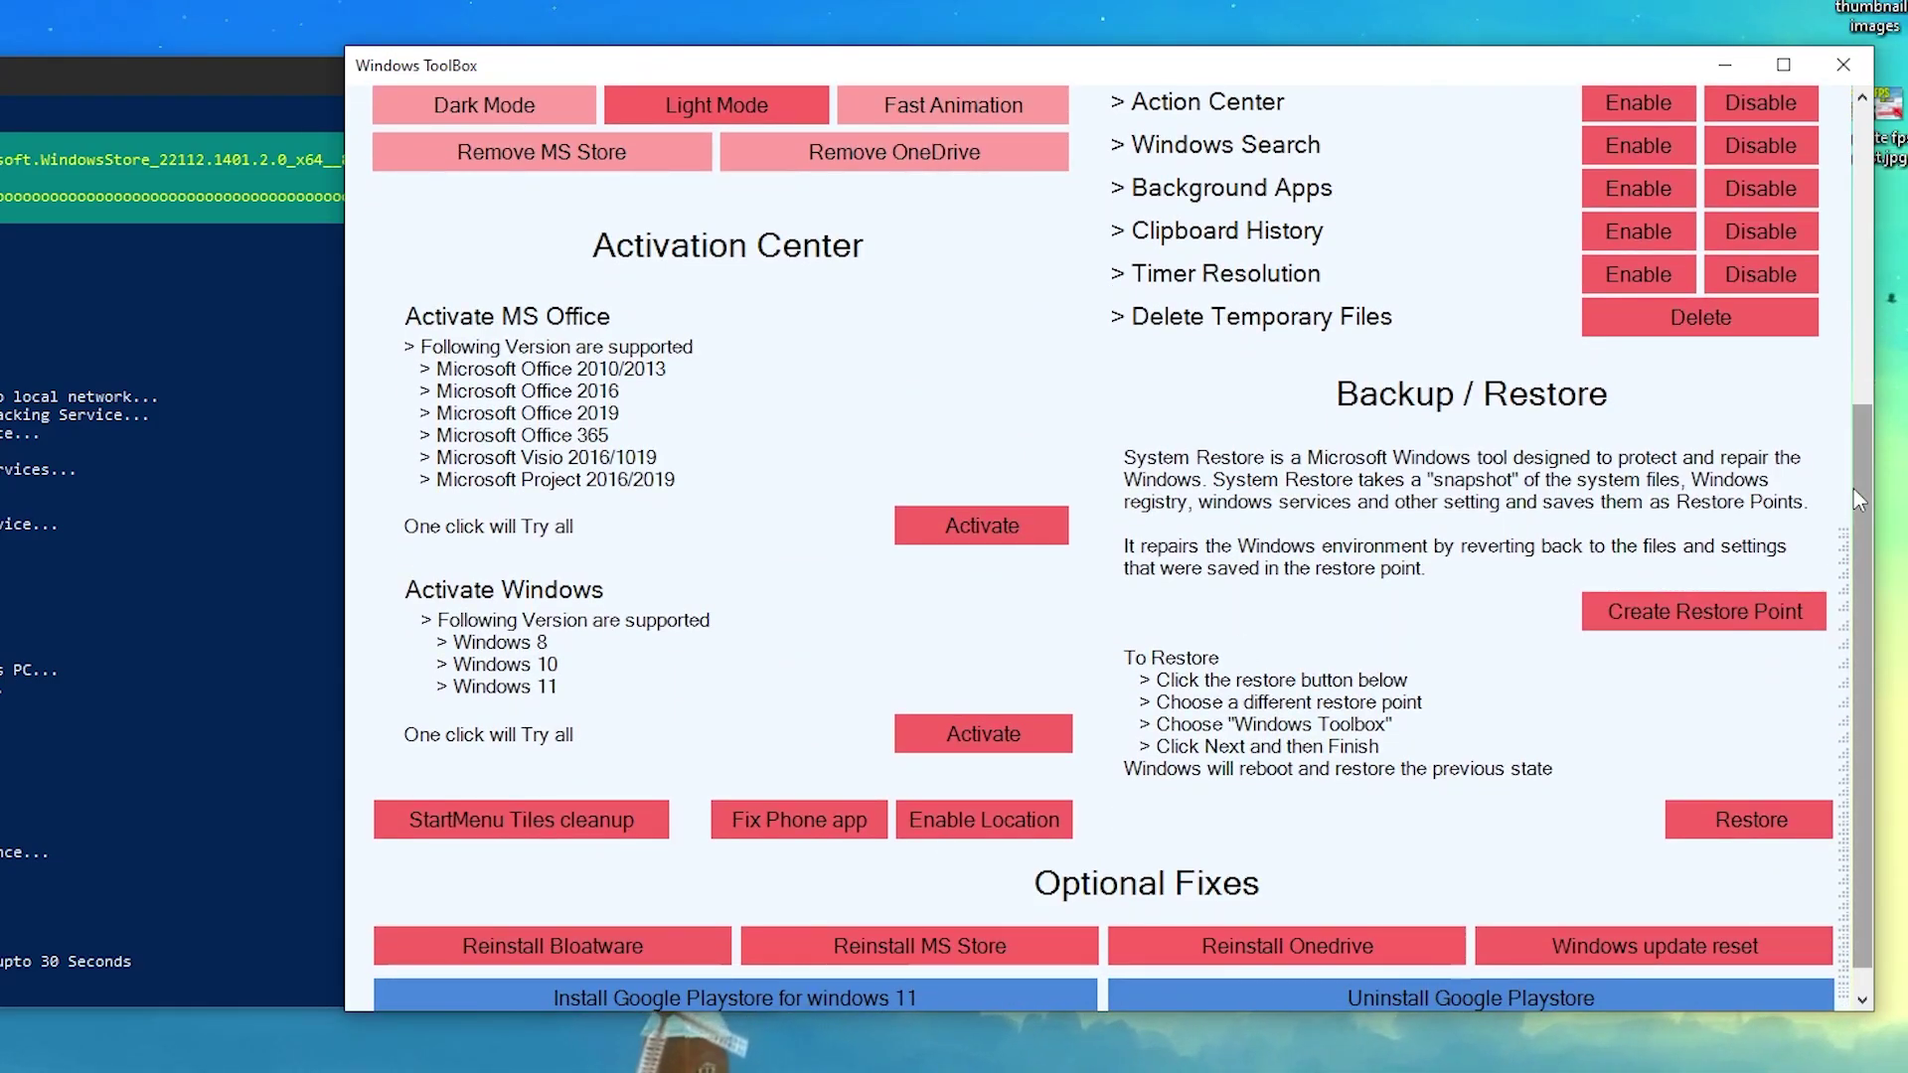
{"action": "scroll", "coordinate": [1853, 489], "scroll_direction": "down", "scroll_amount": 1}
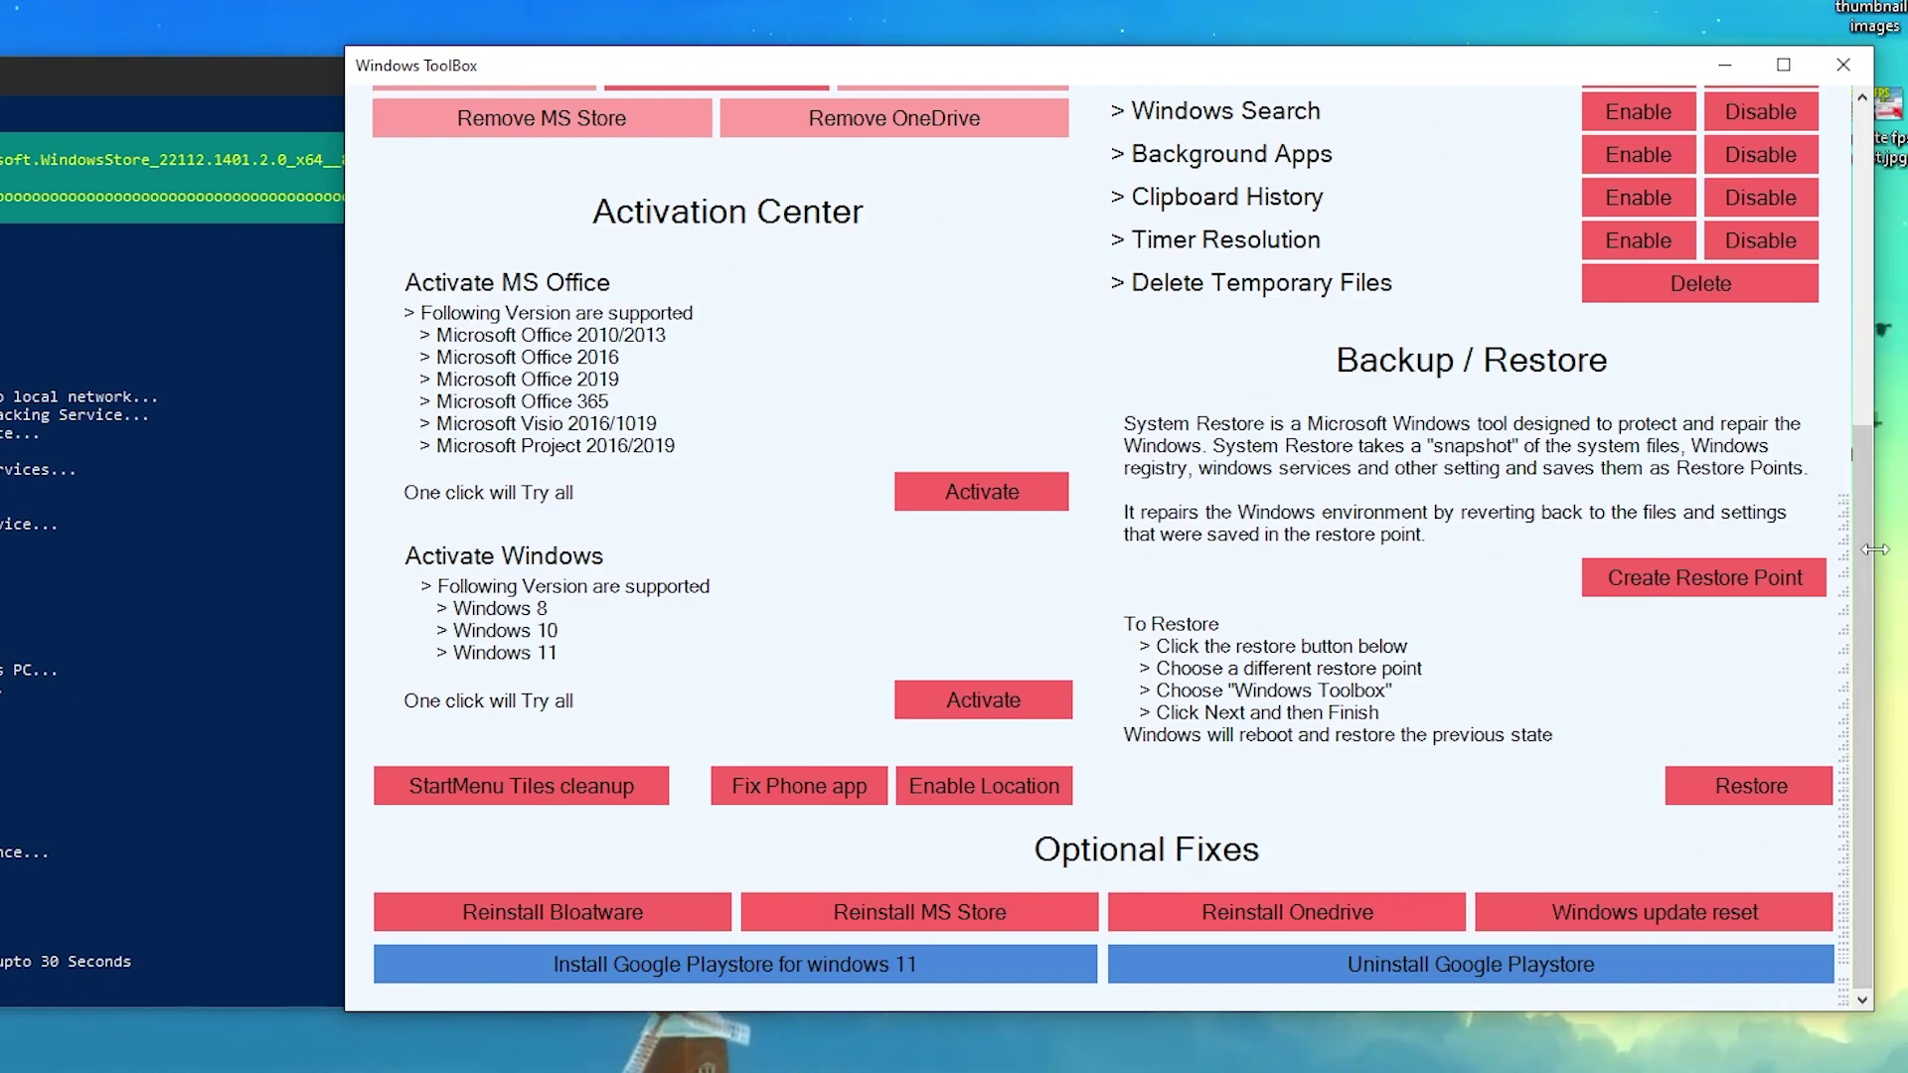
{"action": "scroll", "coordinate": [1143, 328], "scroll_direction": "up", "scroll_amount": 5}
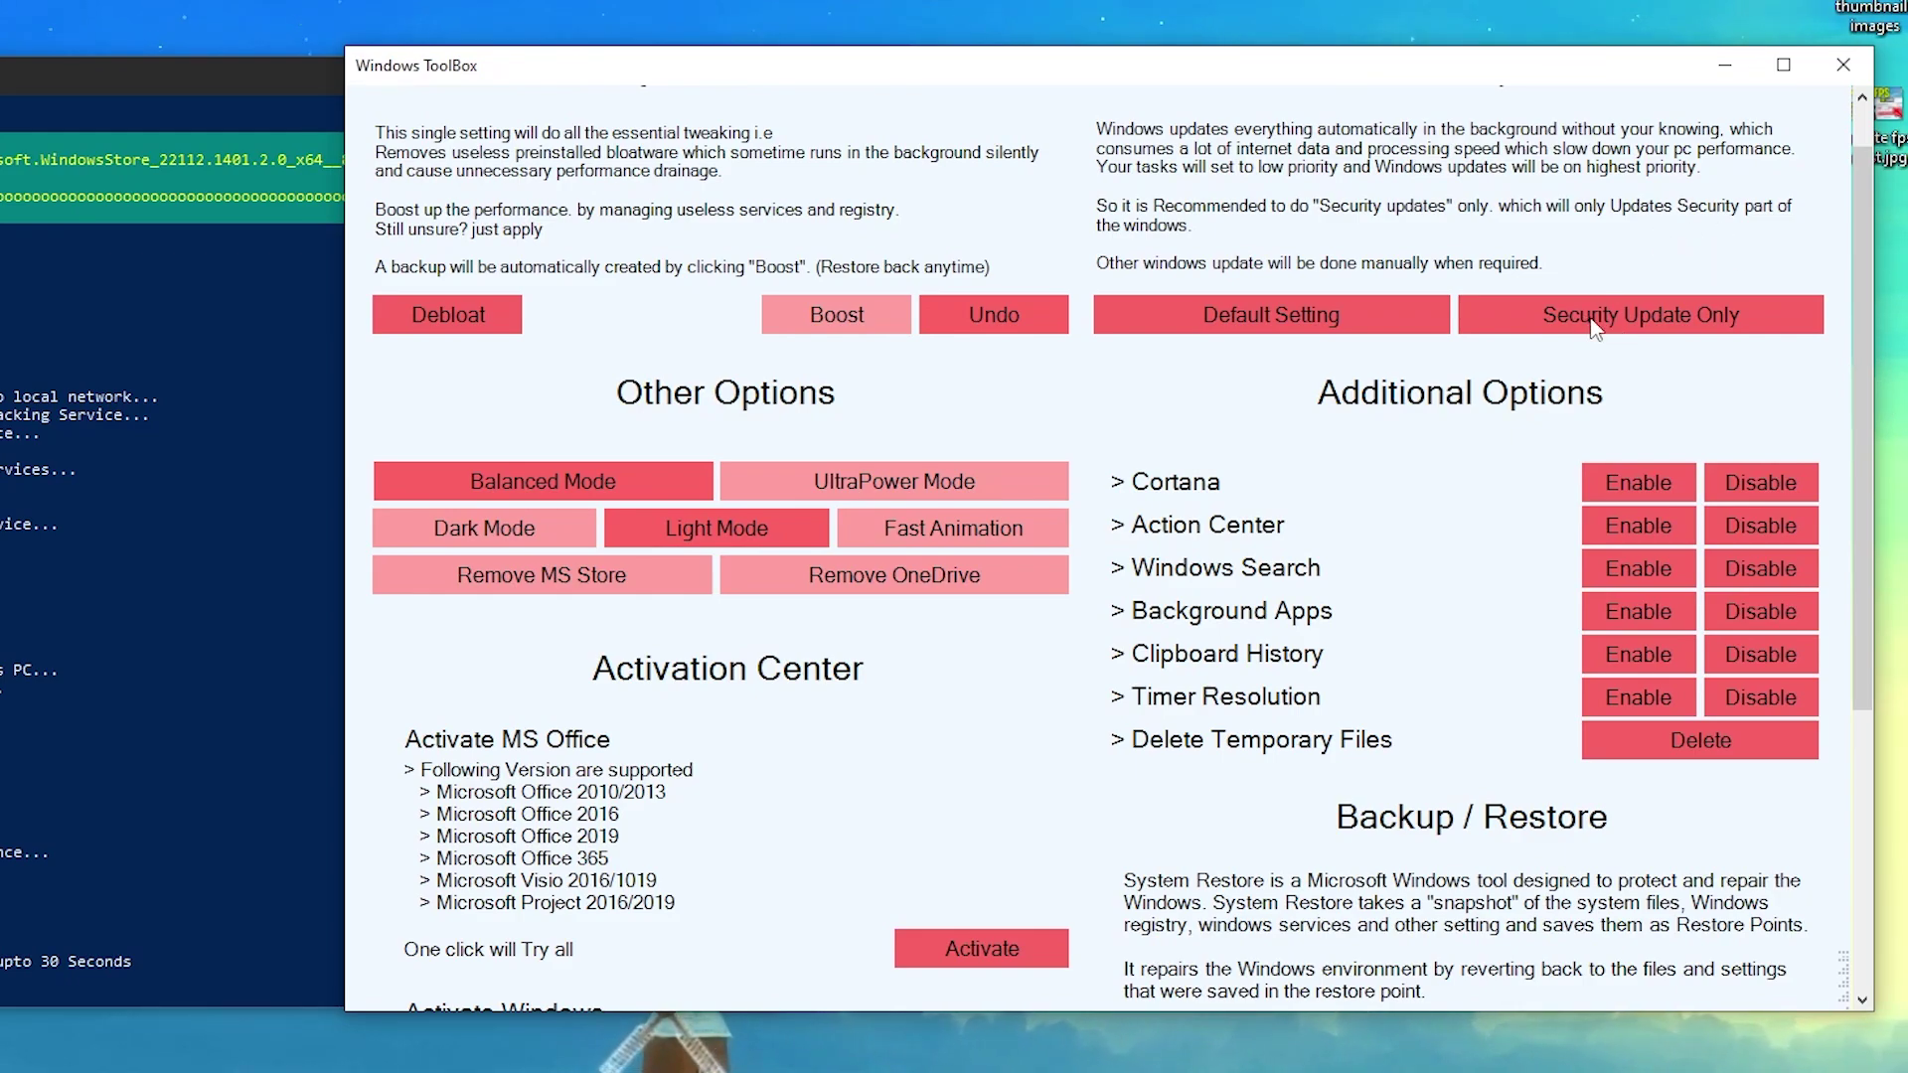
Set Windows Update to Security Update Only, disable Cortana, and briefly check the Action Center panel
{"action": "left_click", "coordinate": [1666, 324]}
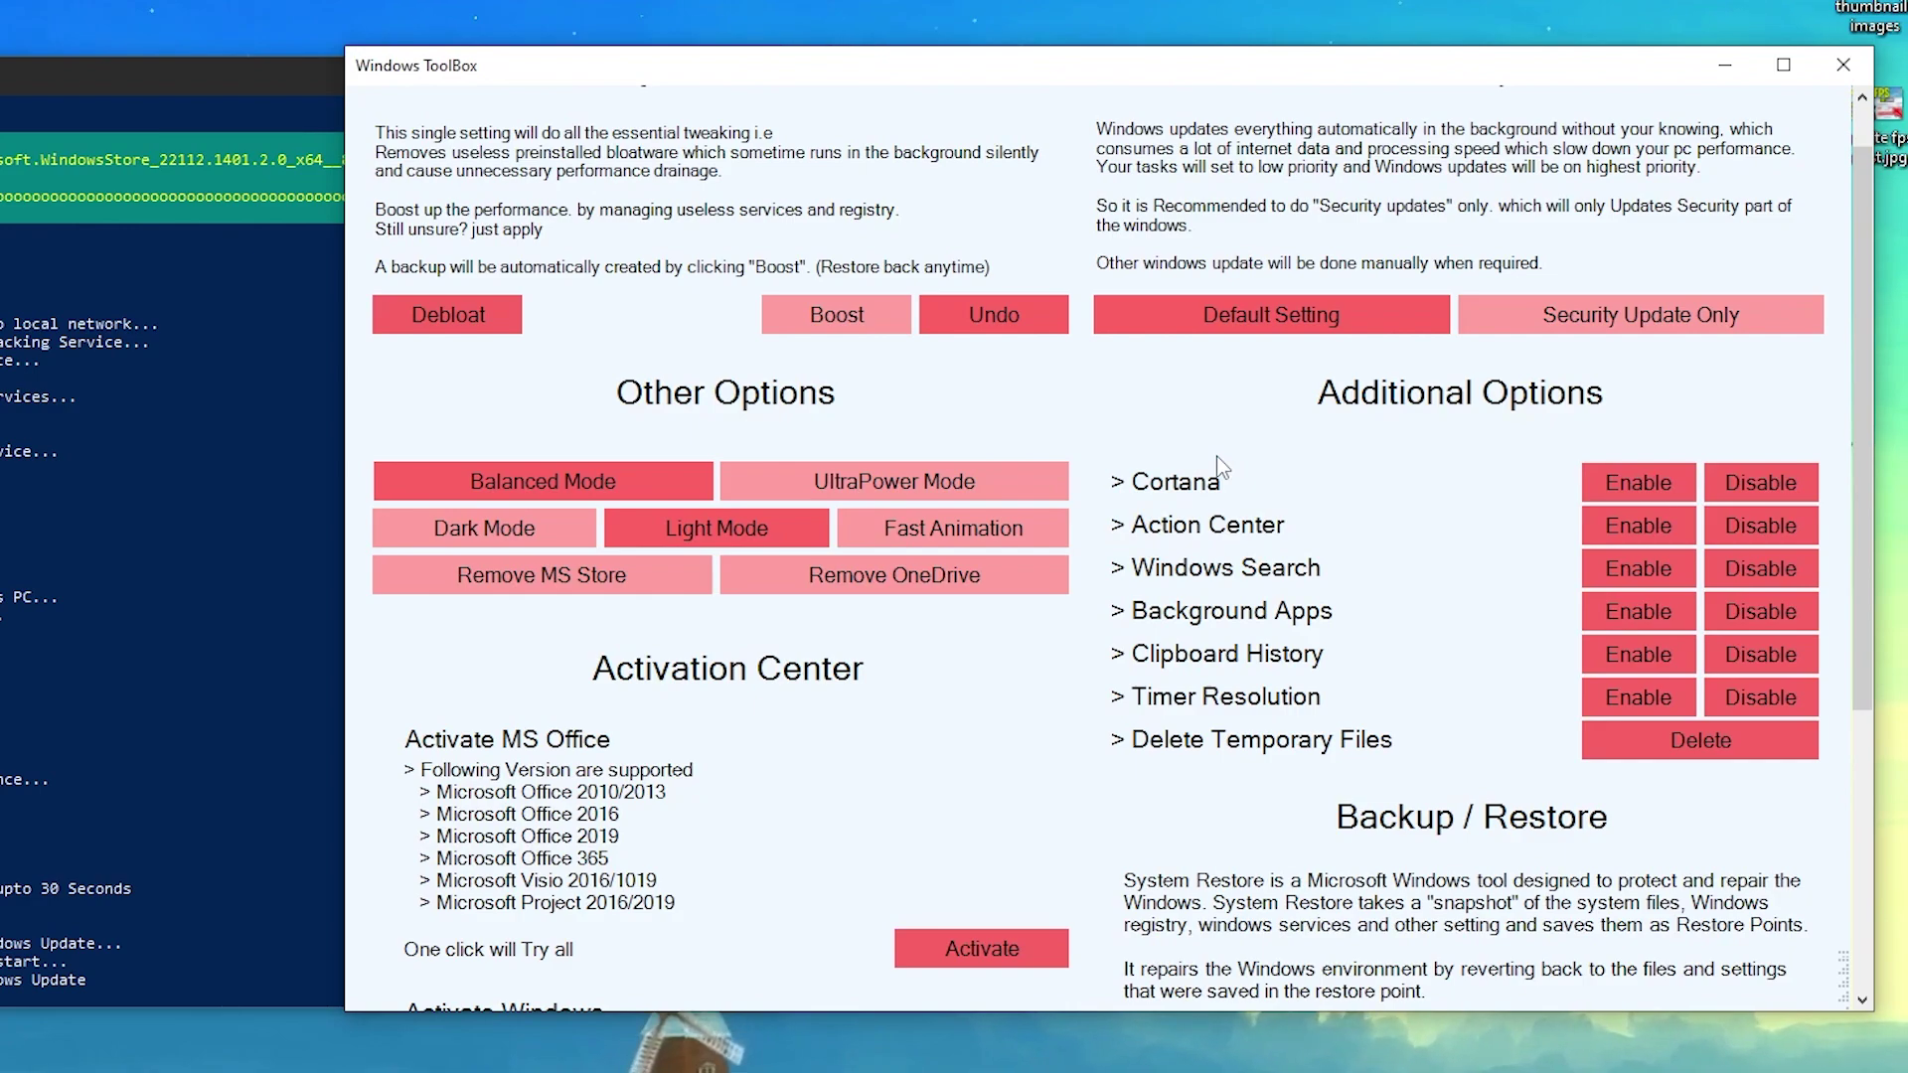
{"action": "left_click", "coordinate": [1780, 481]}
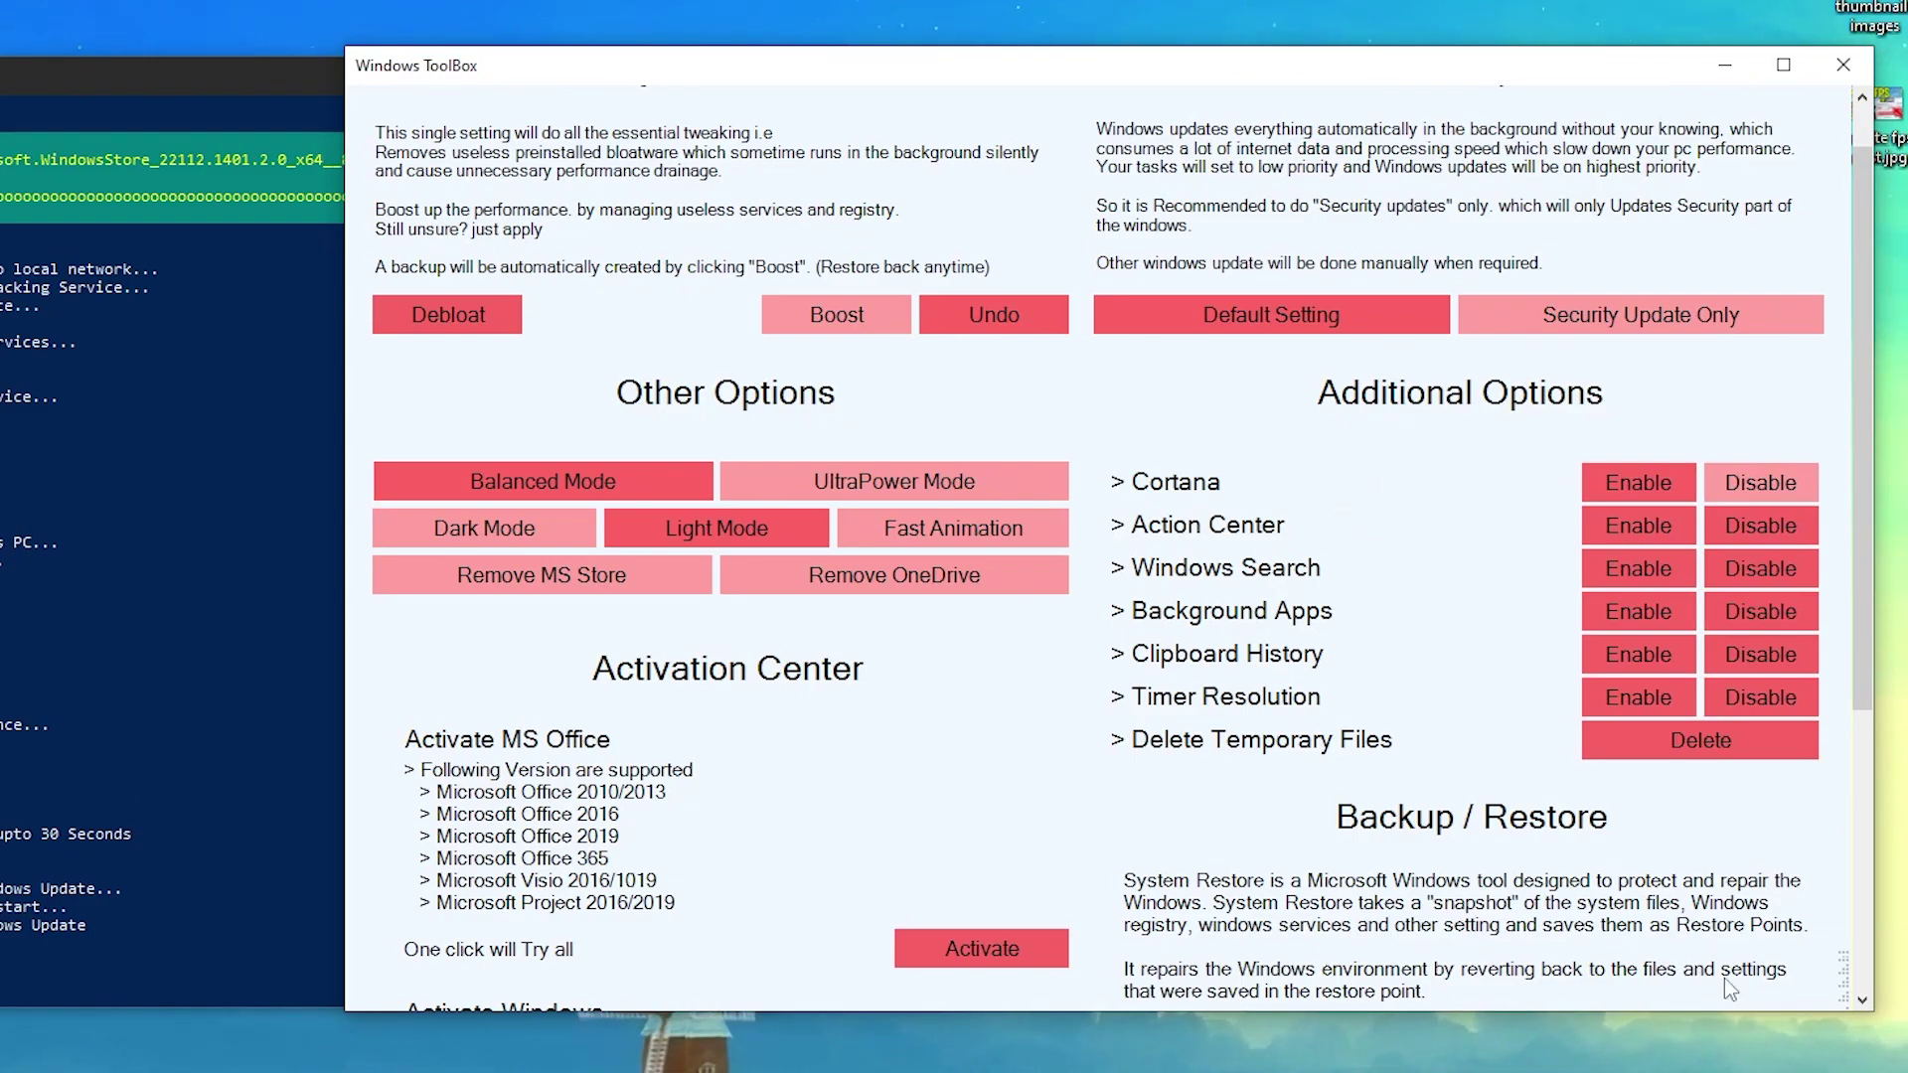
{"action": "key", "text": "super+a"}
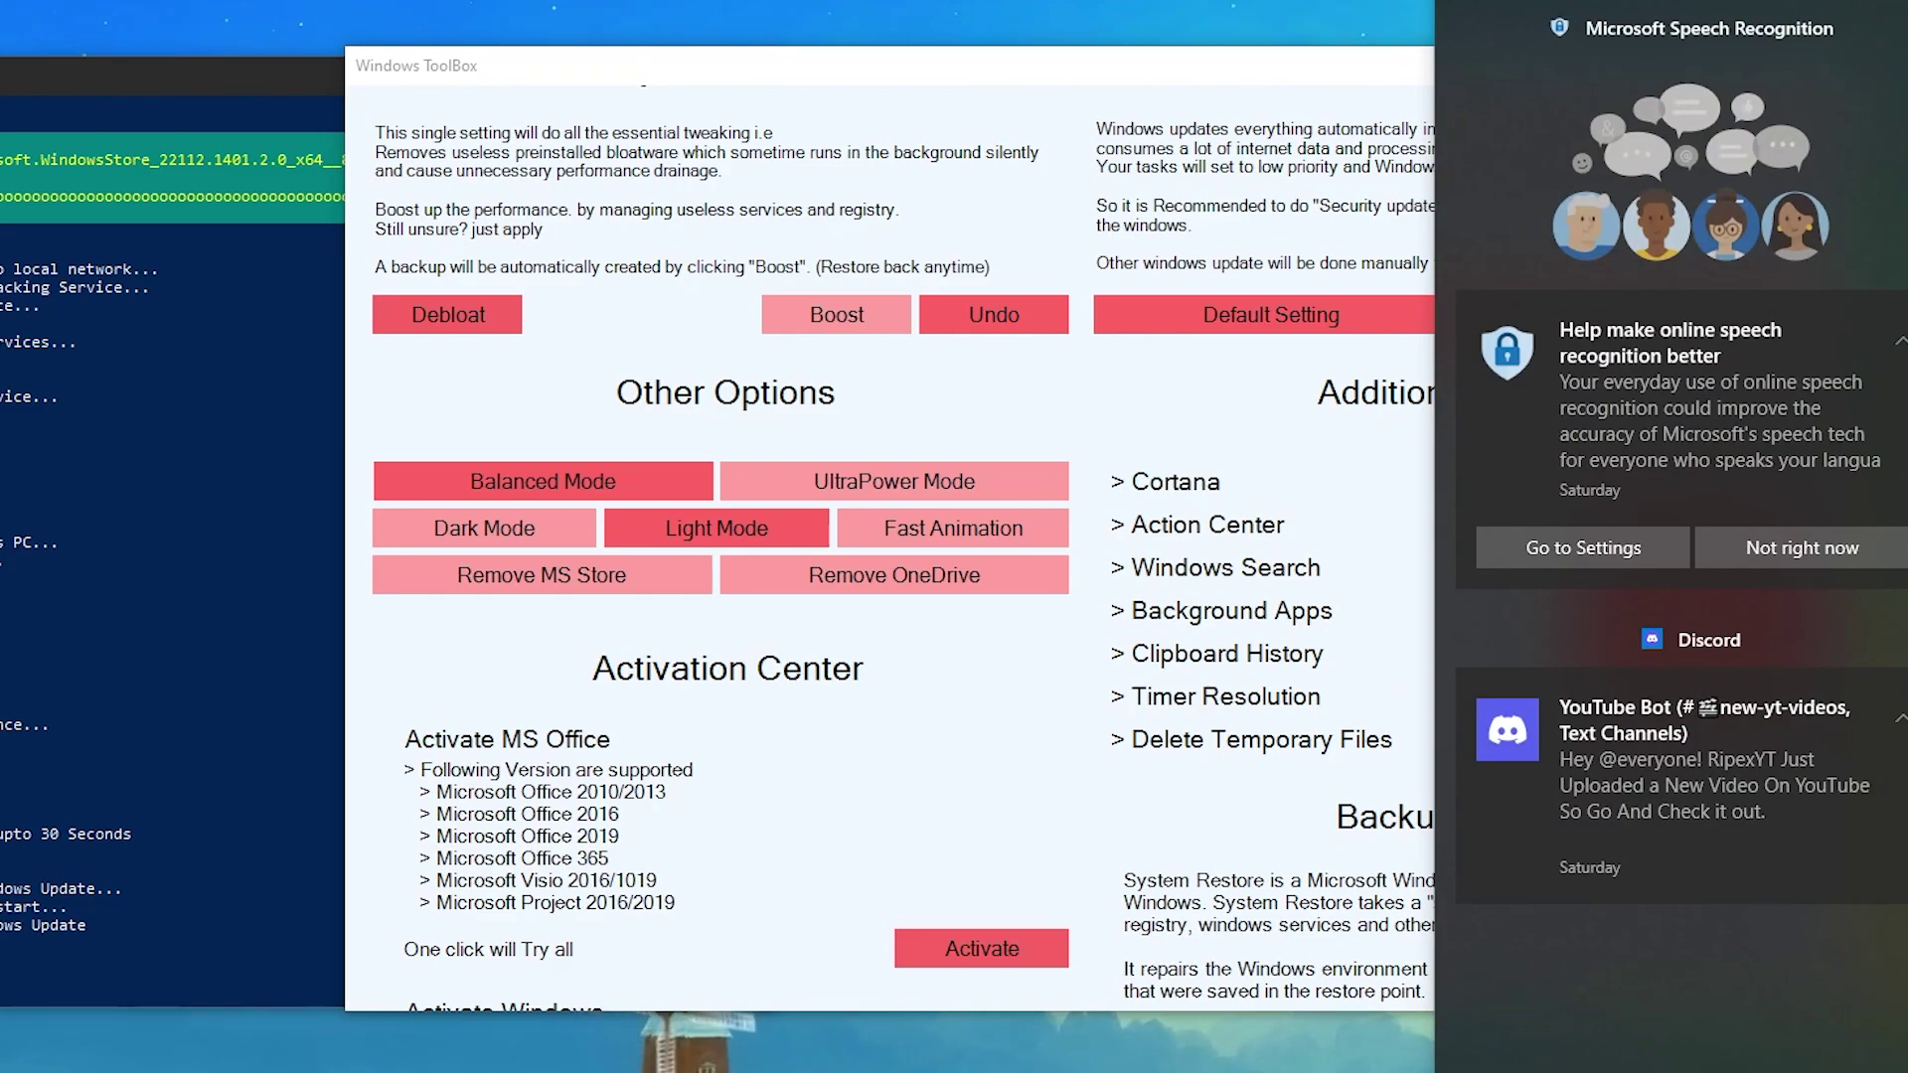
{"action": "key", "text": "super+a"}
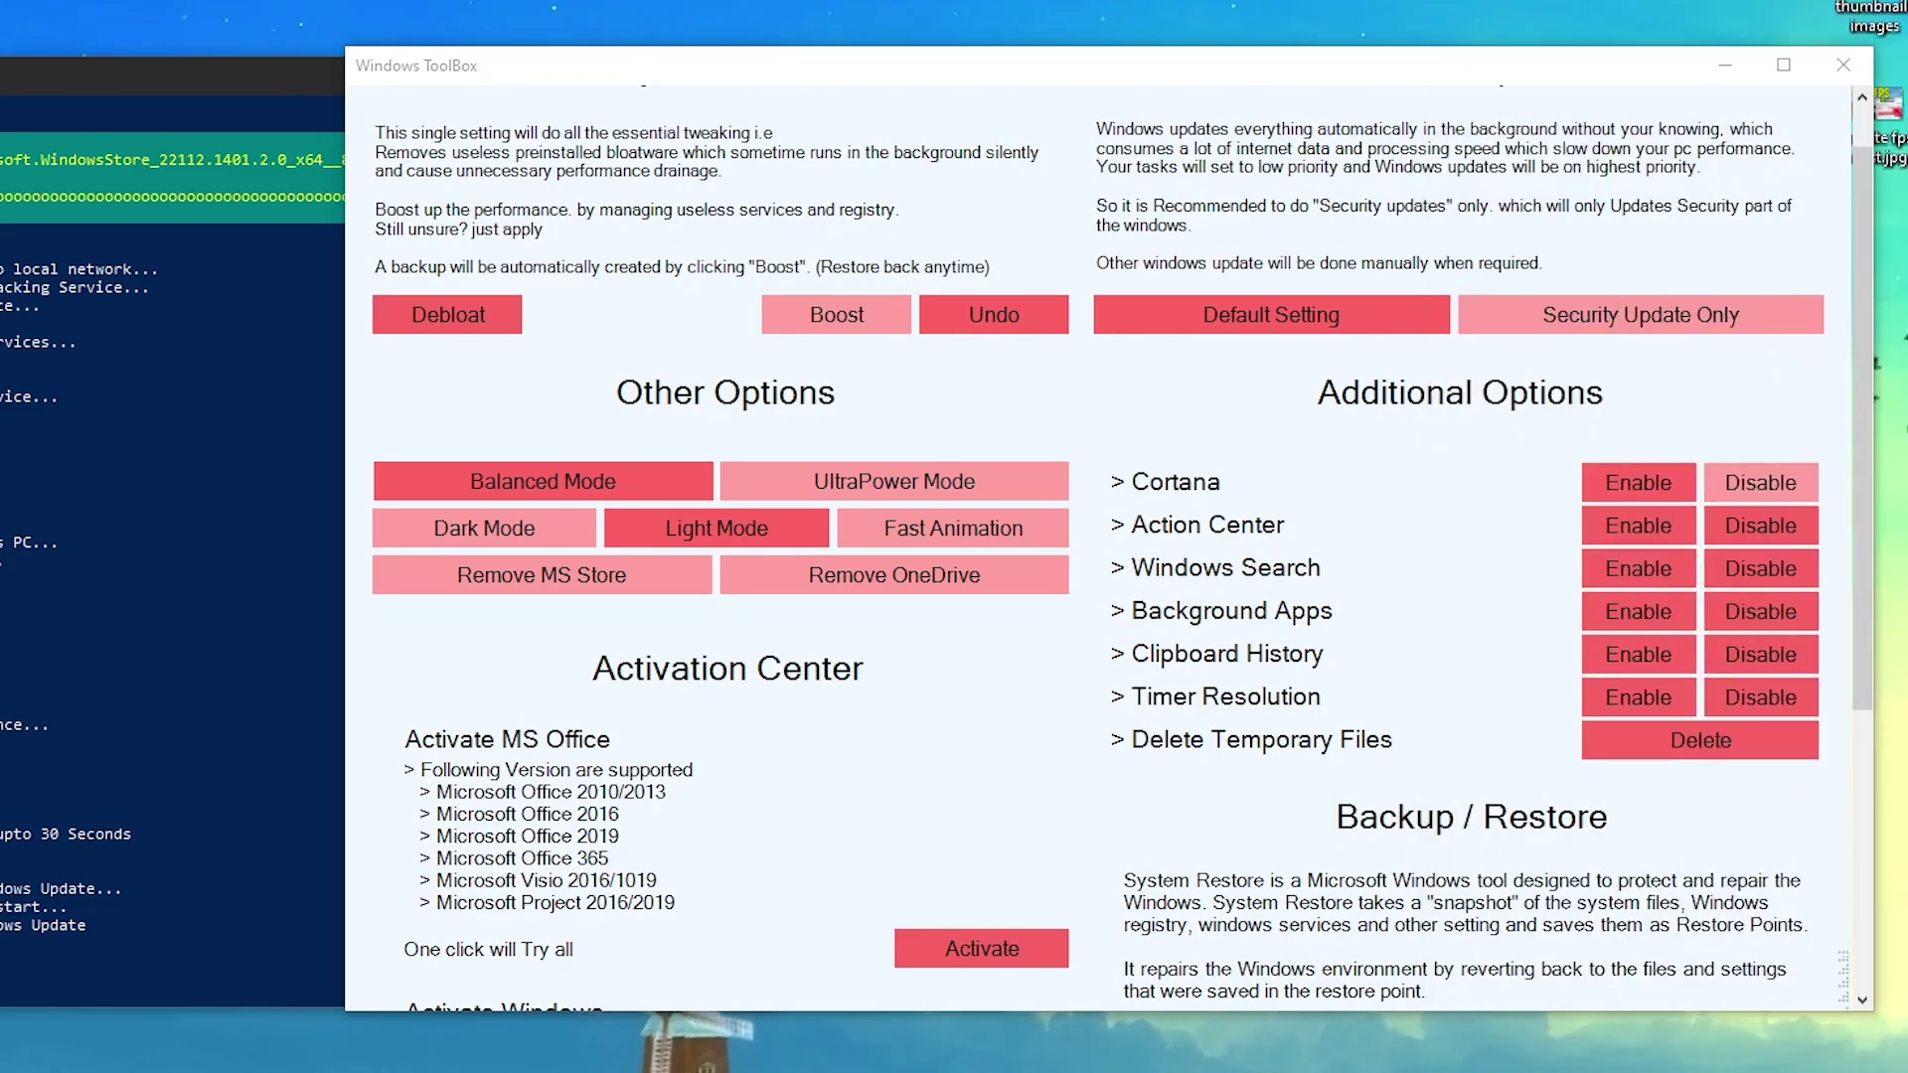
Disable Action Center and Background Apps, enable Timer Resolution, and scroll to Backup / Restore
{"action": "left_click", "coordinate": [1774, 538]}
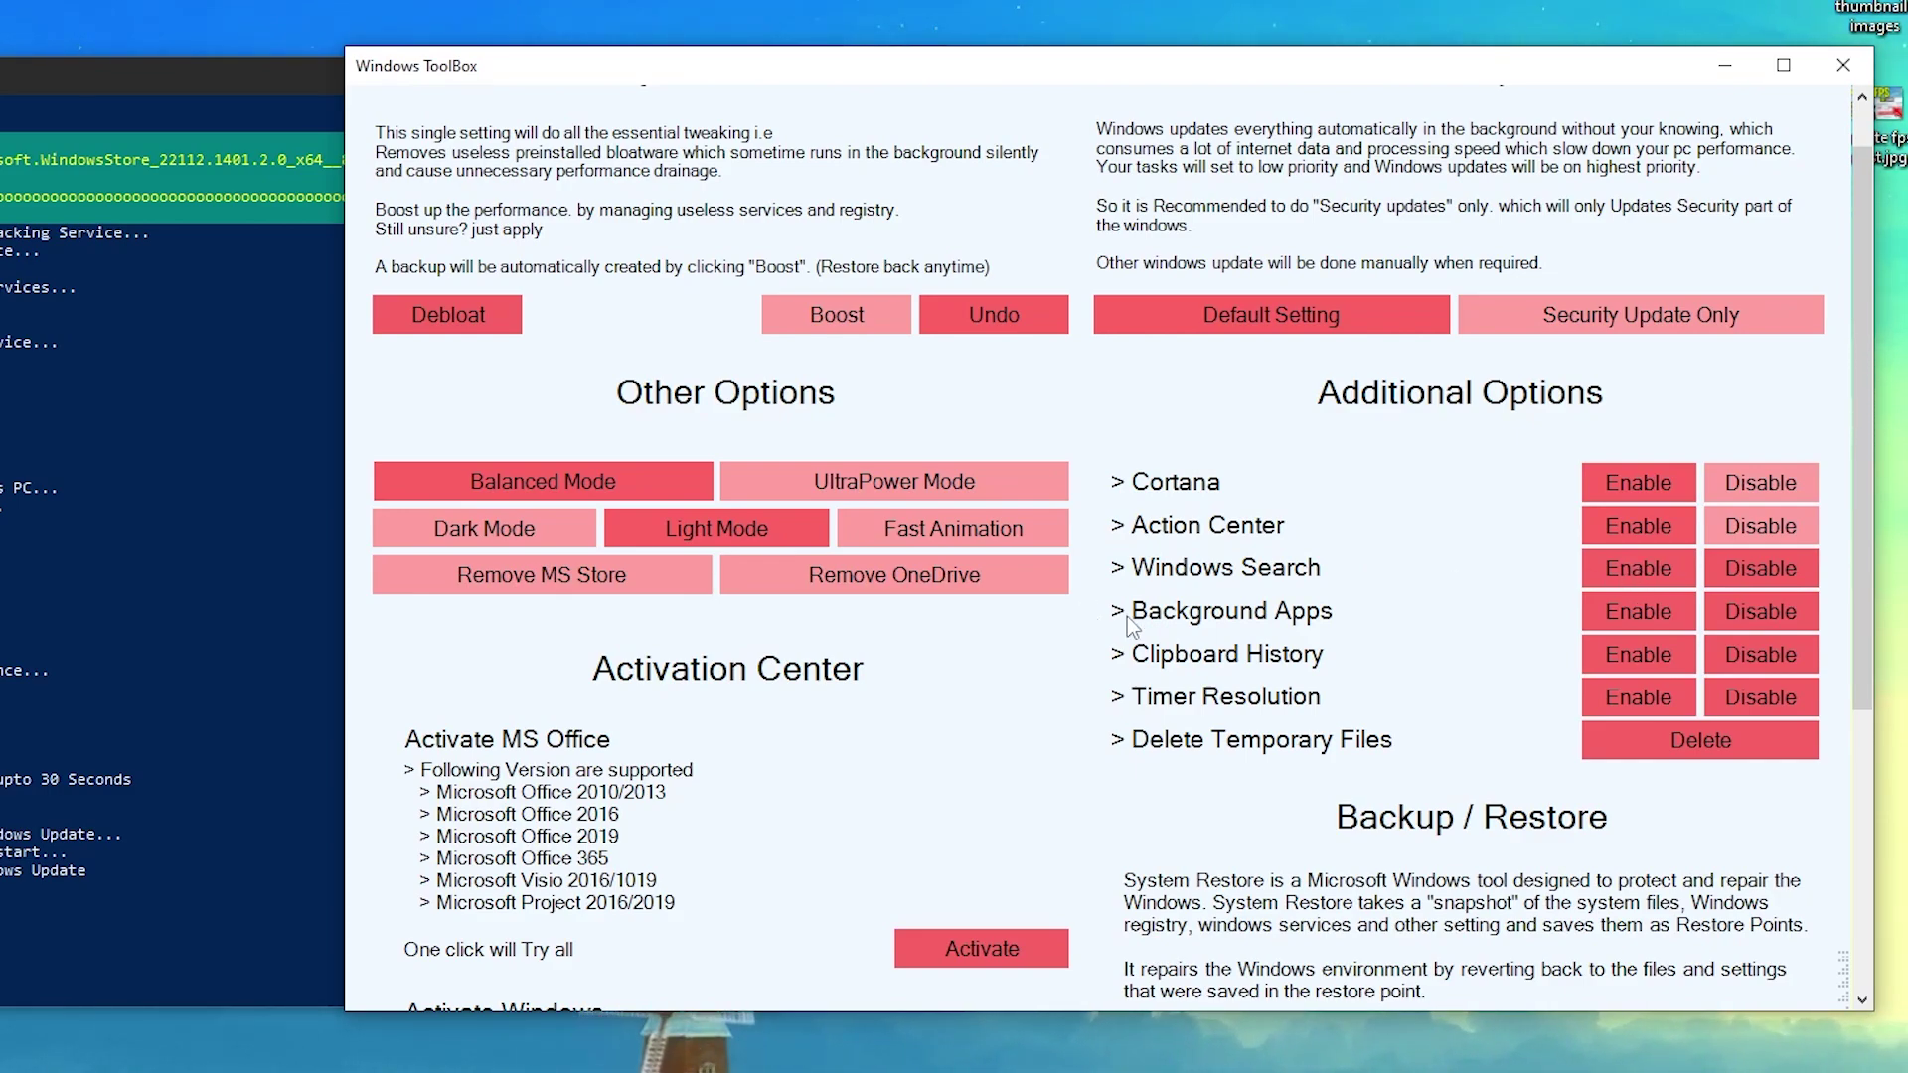
{"action": "left_click", "coordinate": [1779, 612]}
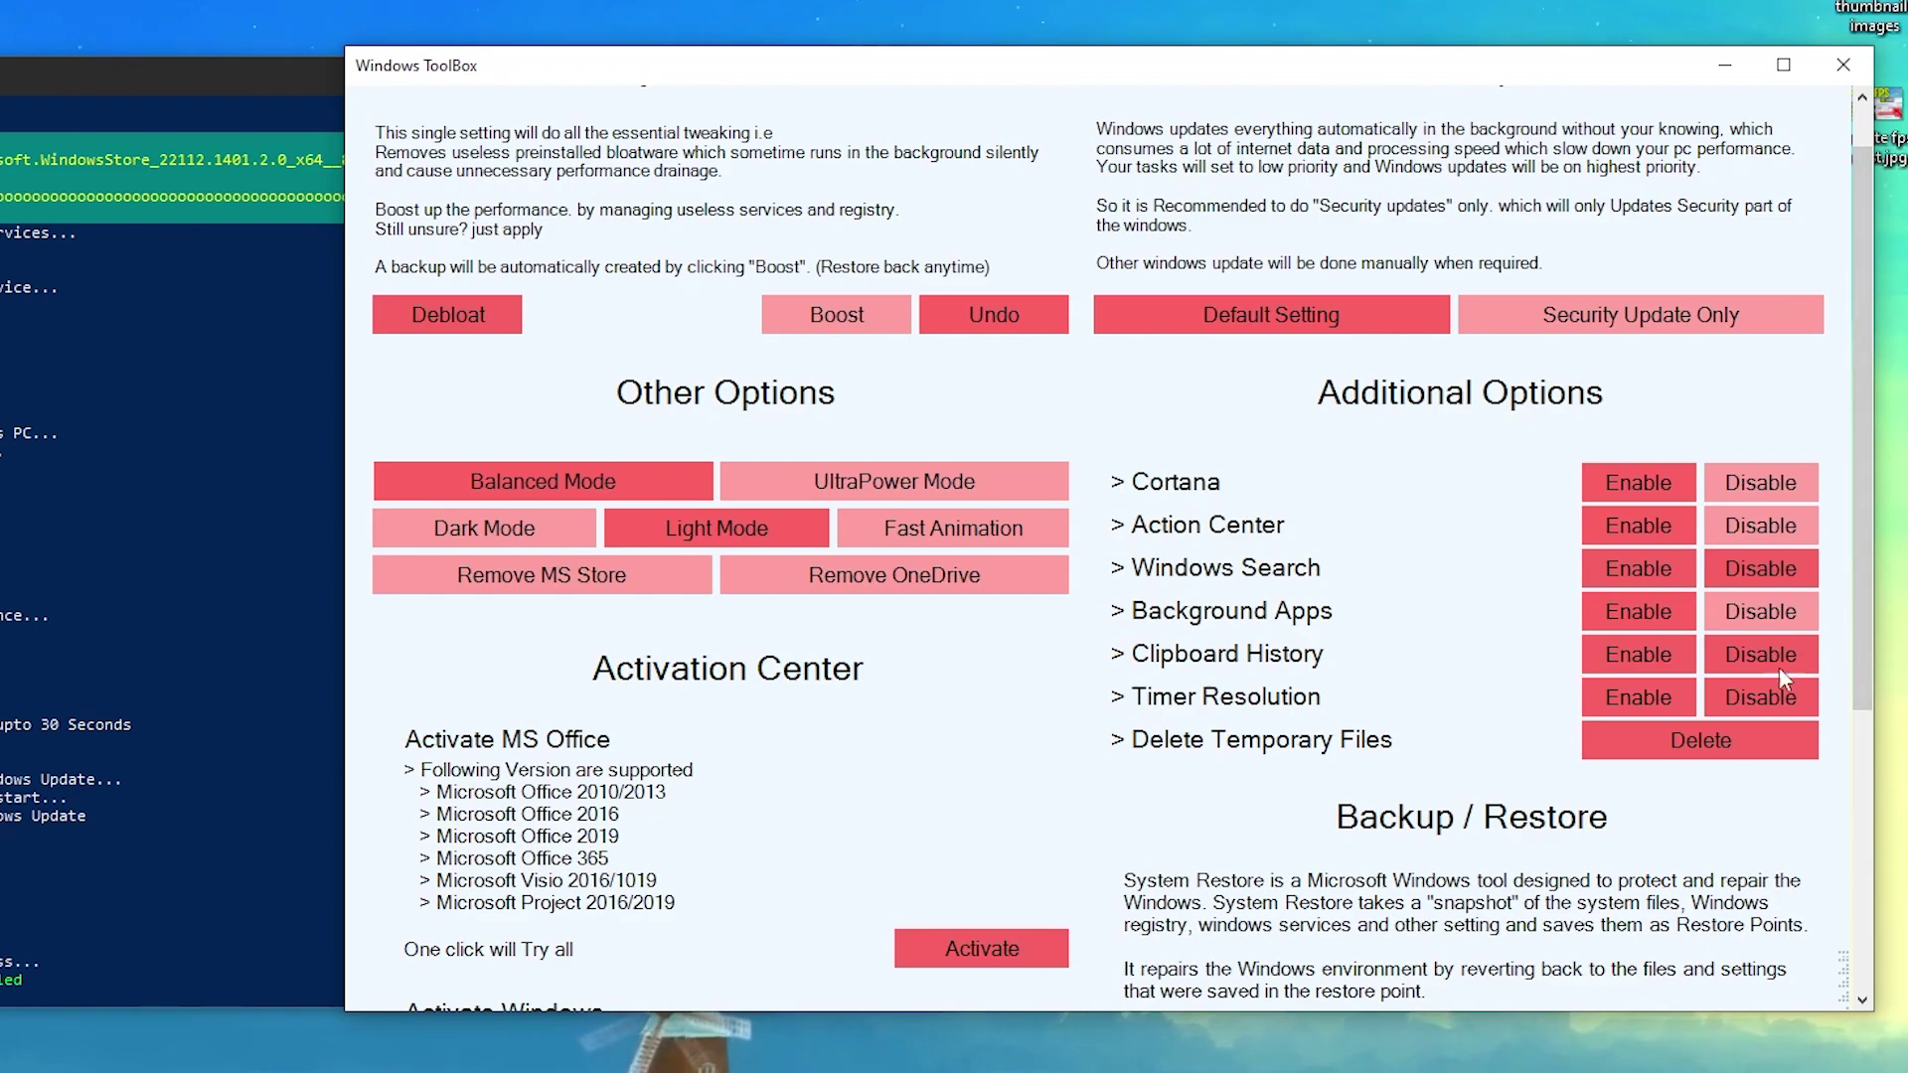
{"action": "left_click", "coordinate": [1630, 700]}
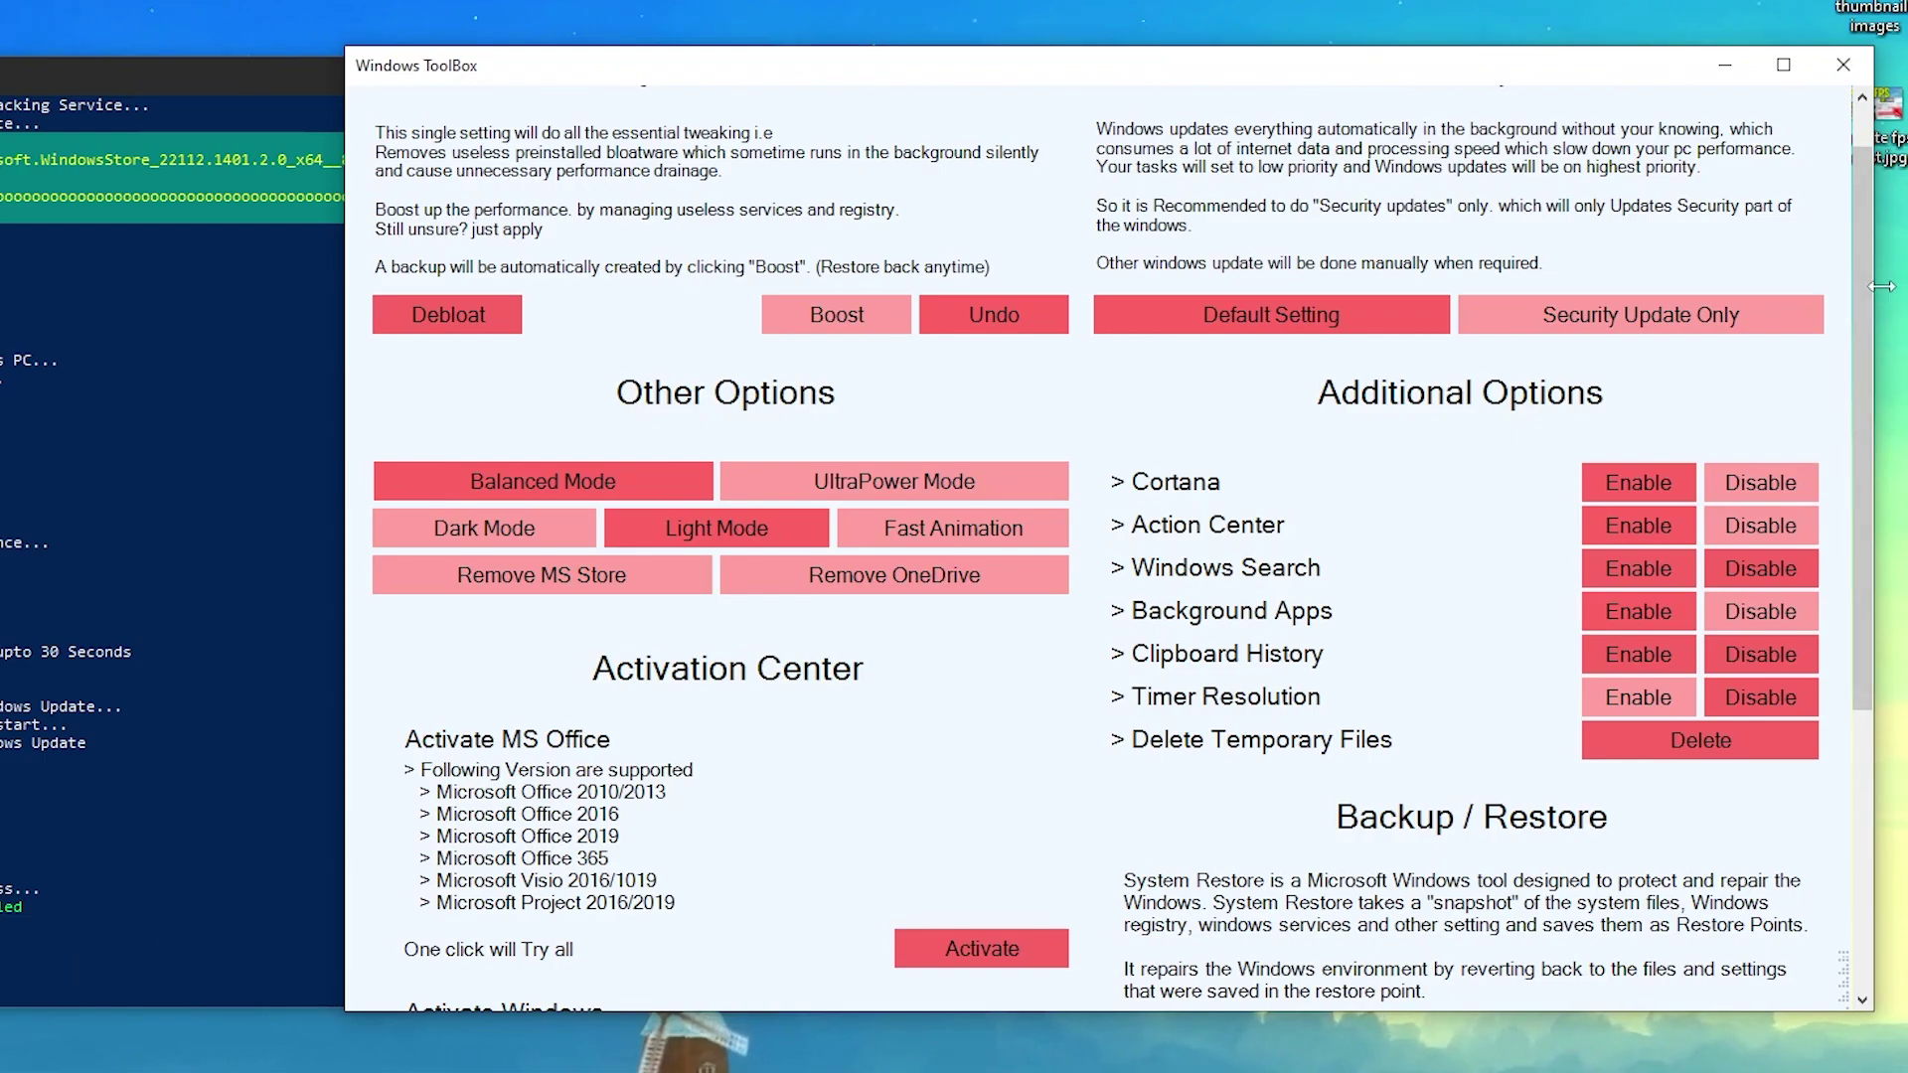
{"action": "left_click_drag", "start_coordinate": [1867, 277], "coordinate": [1881, 586]}
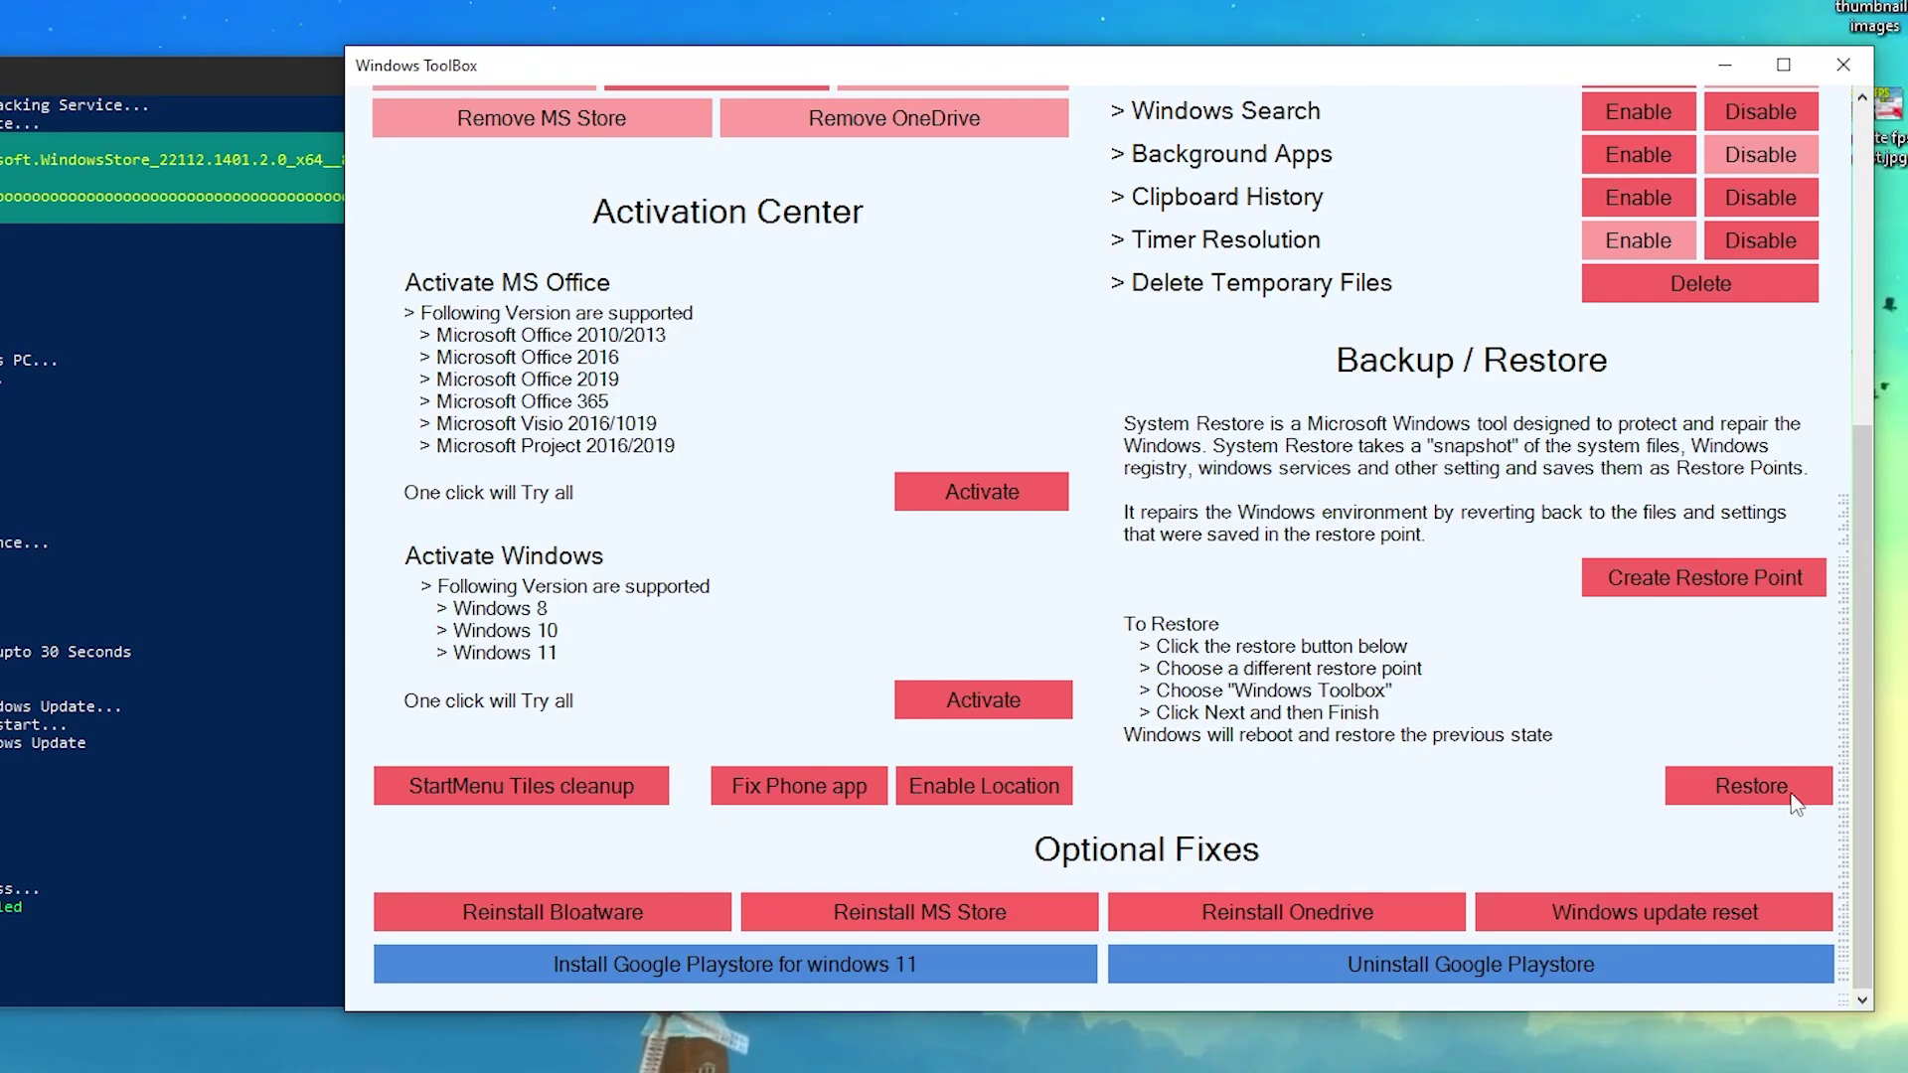
Launch Restore and select the 24/01/2022 5:15:28 pm Windows Toolbox(Automatic) restore point
{"action": "left_click", "coordinate": [1747, 787]}
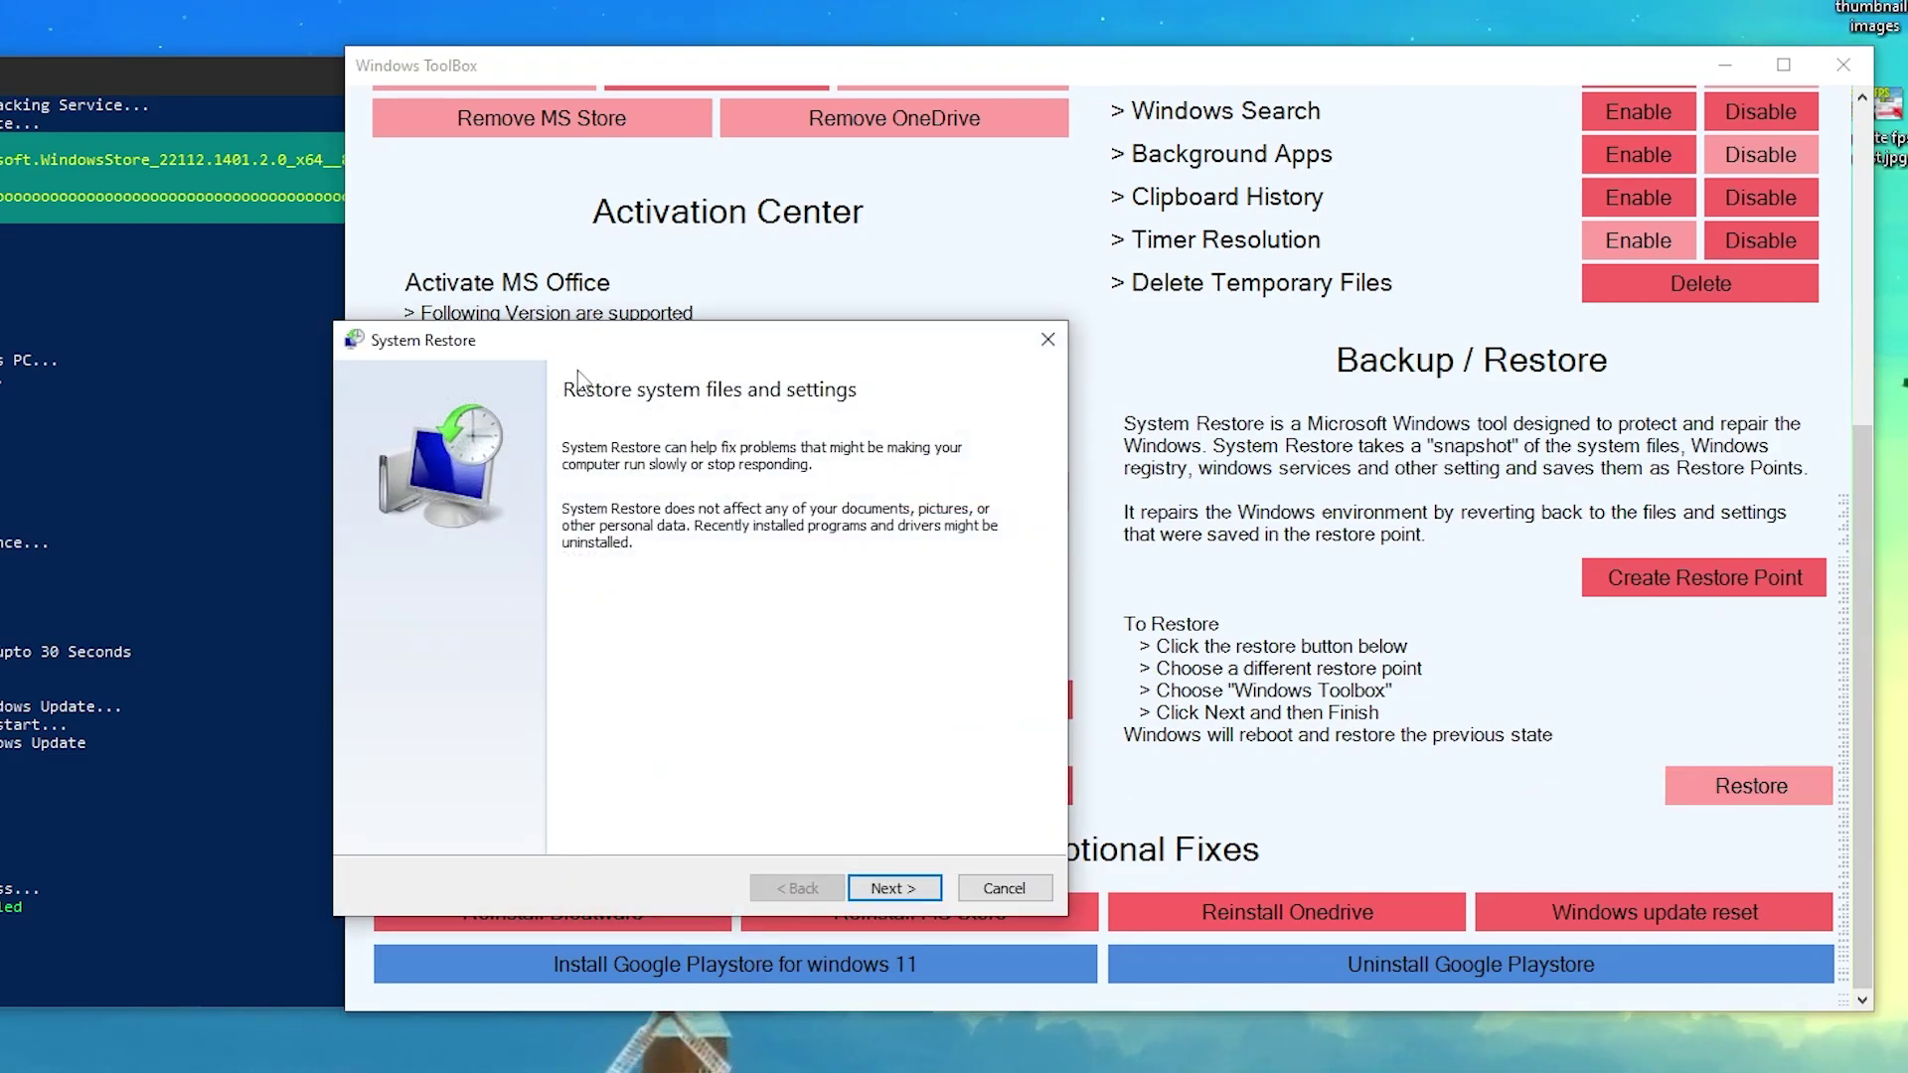
{"action": "left_click_drag", "start_coordinate": [660, 355], "coordinate": [741, 244]}
{"action": "left_click", "coordinate": [964, 776]}
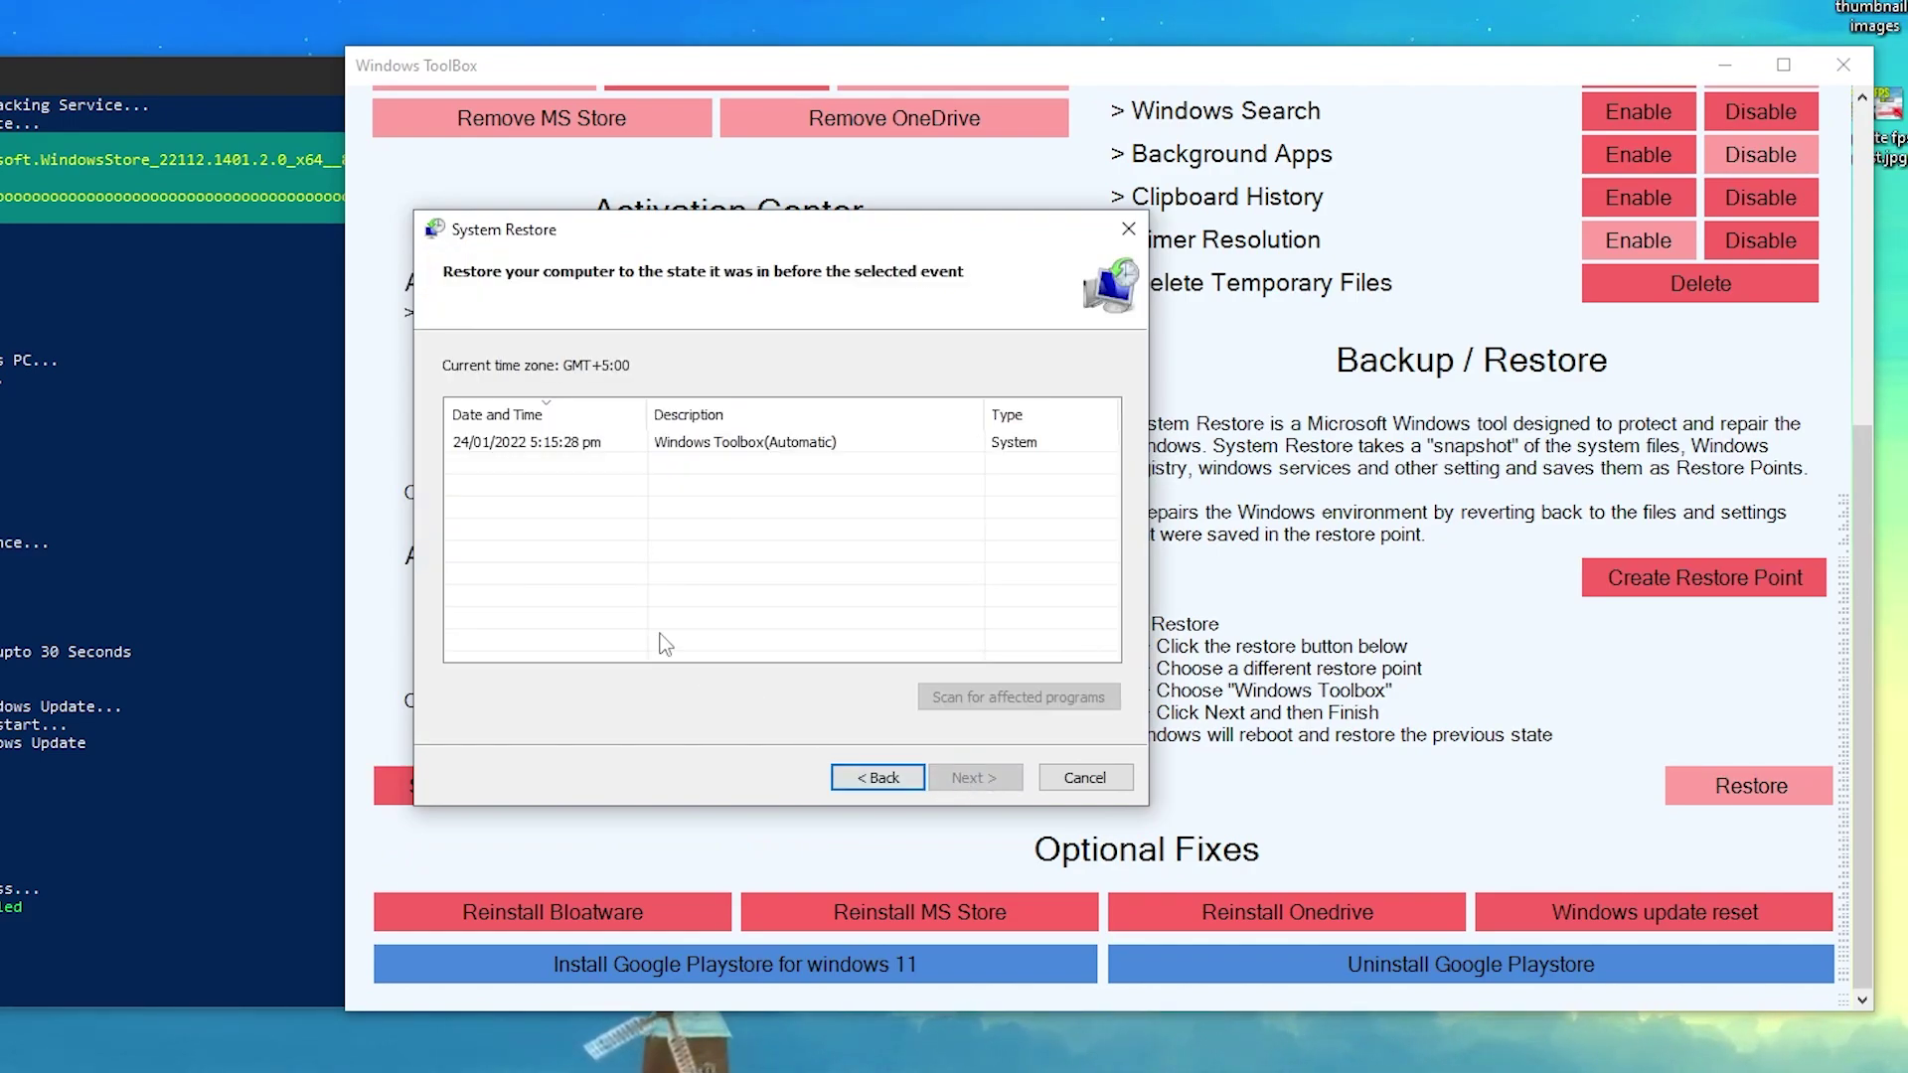
{"action": "left_click", "coordinate": [720, 446]}
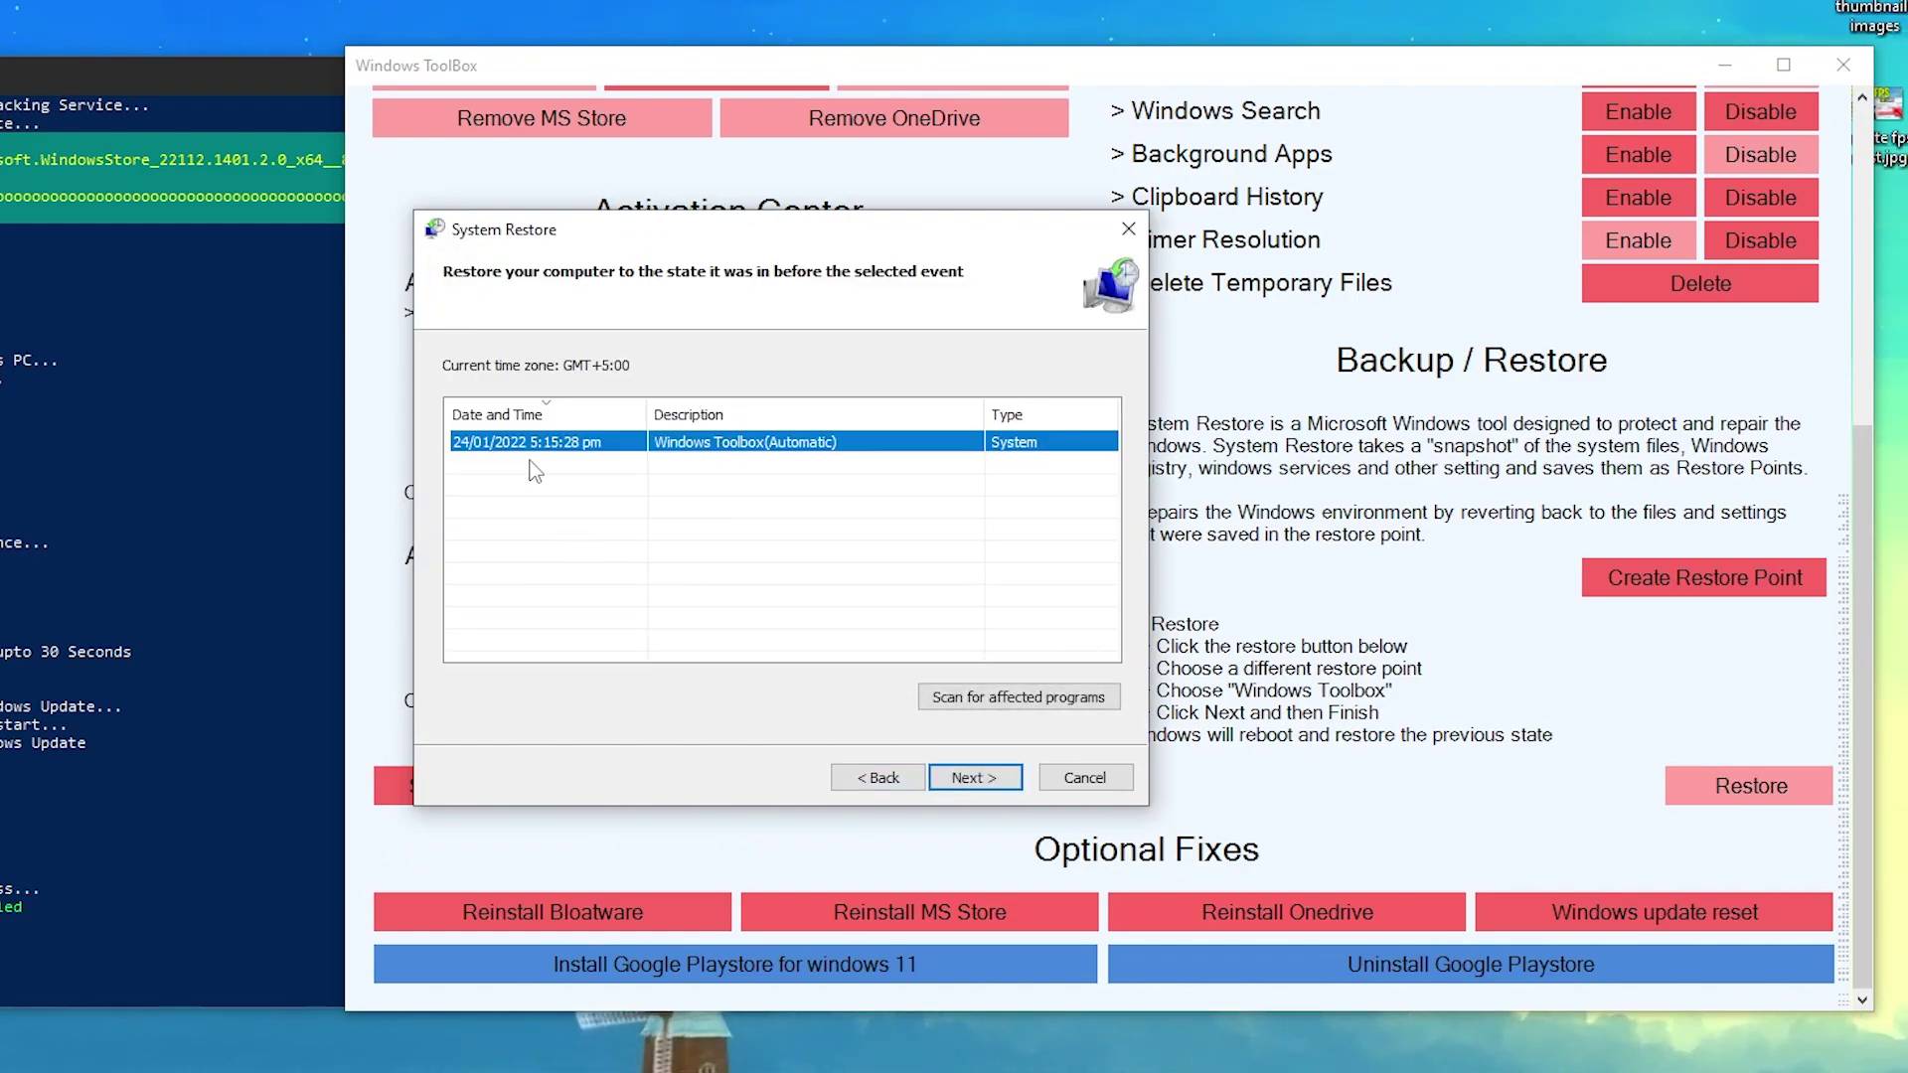